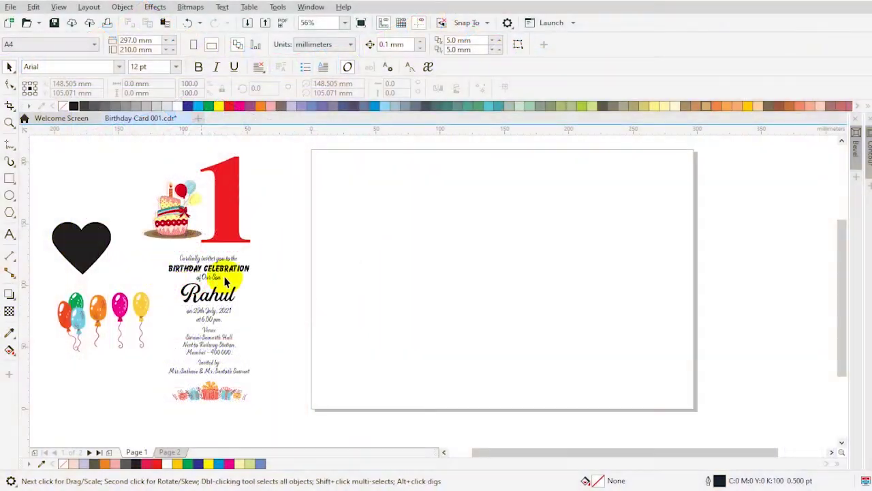
Set the page width to 297/2, giving a 148.5 × 210 mm half-A4 page.
{"action": "key", "text": "z"}
{"action": "left_click_drag", "start_coordinate": [53, 152], "coordinate": [307, 421]}
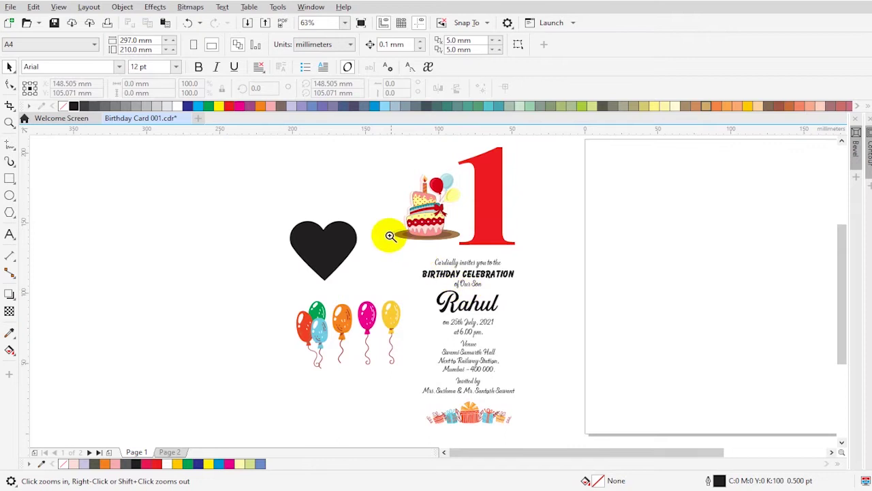
{"action": "scroll", "coordinate": [569, 375], "scroll_direction": "up", "scroll_amount": 3}
{"action": "scroll", "coordinate": [480, 366], "scroll_direction": "down", "scroll_amount": 3}
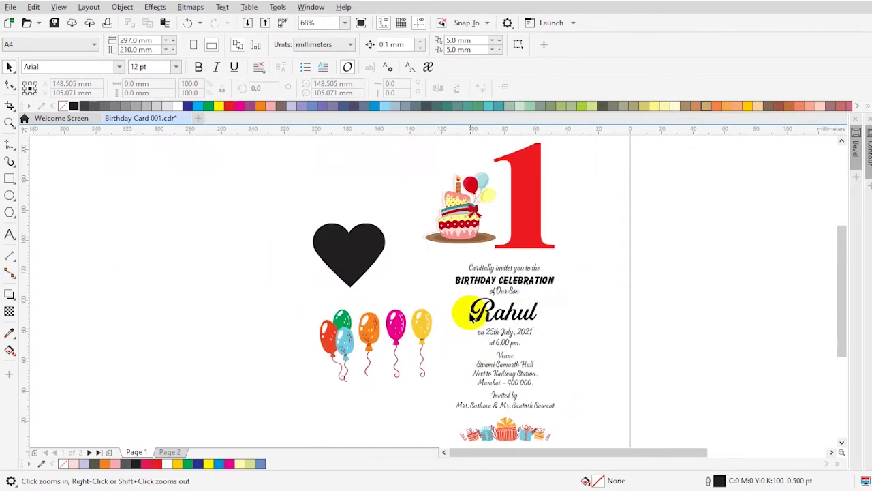
{"action": "scroll", "coordinate": [468, 308], "scroll_direction": "down", "scroll_amount": 3}
{"action": "left_click", "coordinate": [740, 400]}
{"action": "key", "text": "space"}
{"action": "left_click", "coordinate": [609, 371]}
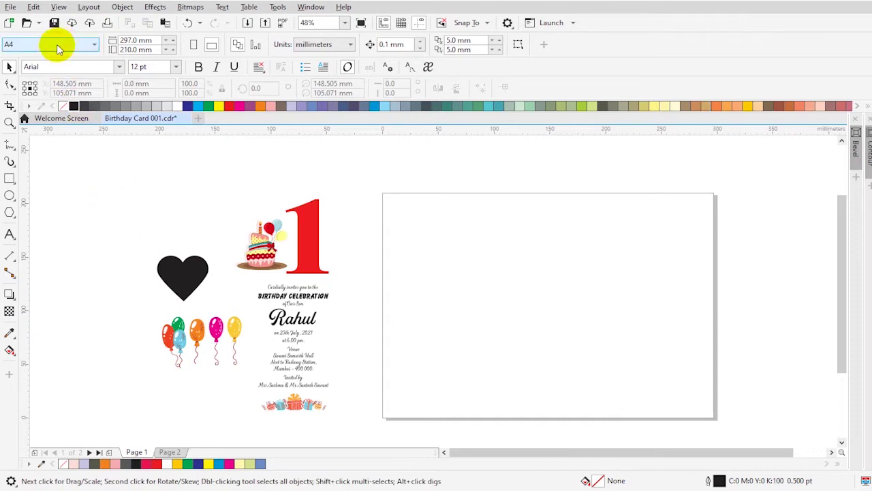
{"action": "left_click", "coordinate": [131, 39]}
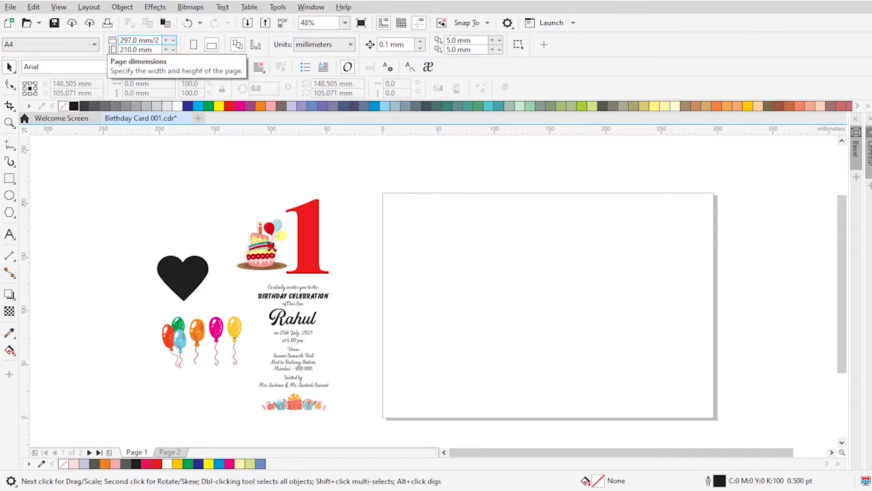
{"action": "key", "text": "Return"}
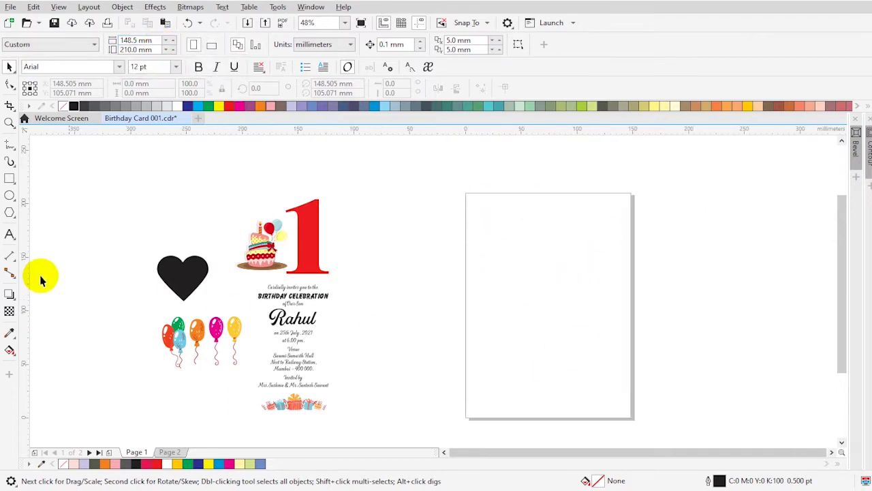
Add a page-sized rectangle and fill it with pale pink.
{"action": "left_click", "coordinate": [9, 180]}
{"action": "double_click", "coordinate": [9, 179]}
{"action": "key", "text": "z"}
{"action": "left_click_drag", "start_coordinate": [204, 176], "coordinate": [702, 439]}
{"action": "key", "text": "space"}
{"action": "left_click", "coordinate": [74, 464]}
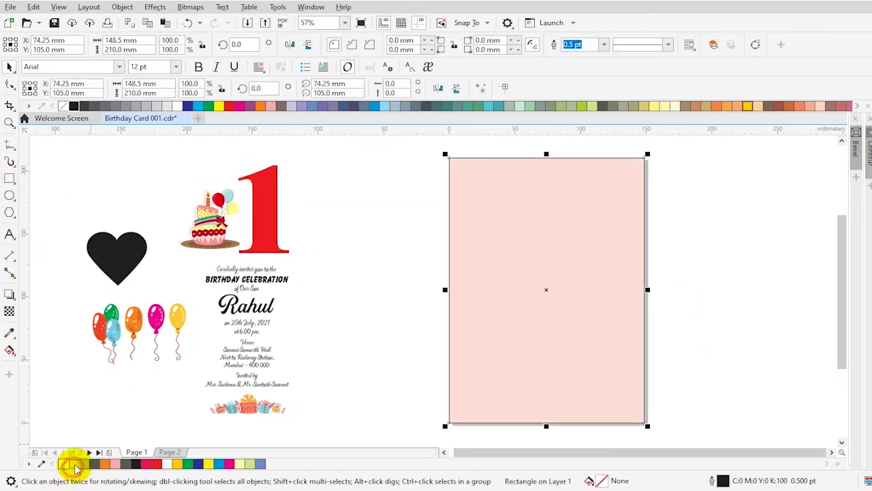
{"action": "left_click", "coordinate": [361, 232]}
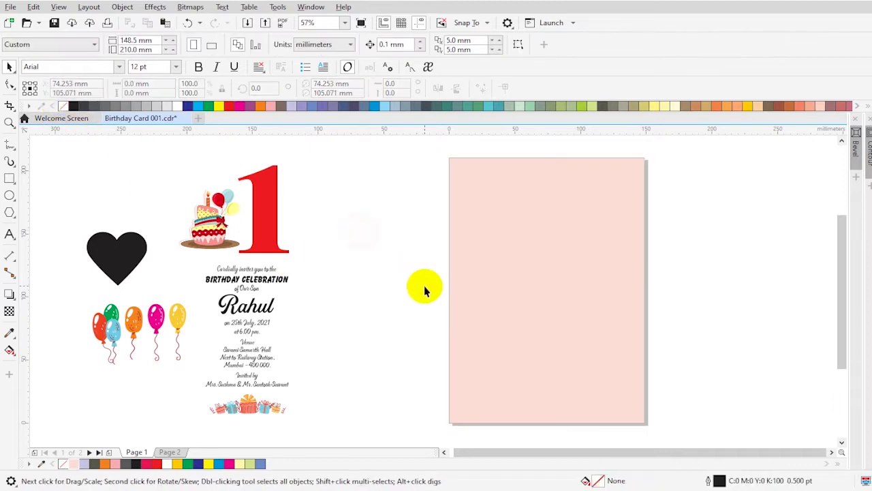
{"action": "left_click", "coordinate": [500, 383]}
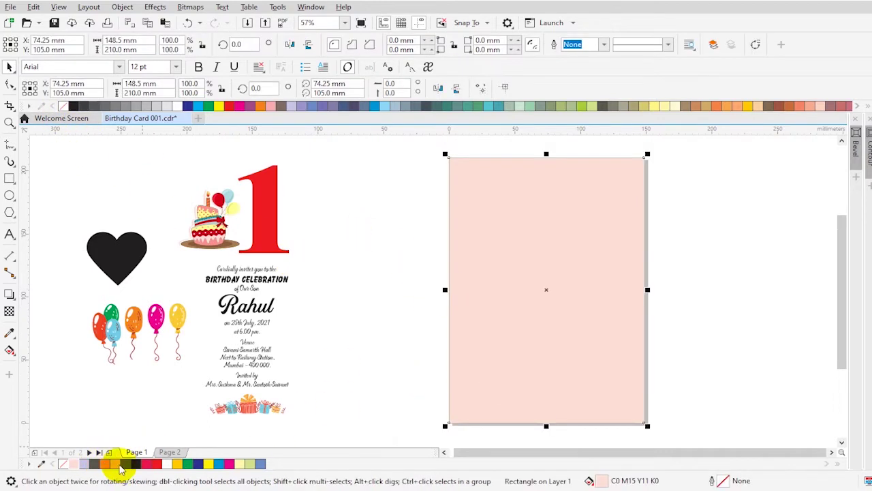
{"action": "left_click", "coordinate": [118, 464]}
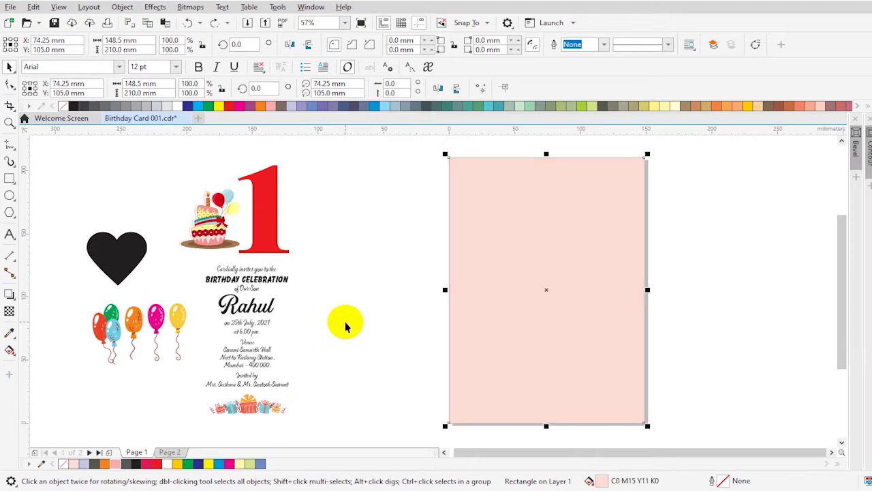
{"action": "left_click", "coordinate": [327, 325]}
{"action": "left_click", "coordinate": [531, 330]}
{"action": "left_click", "coordinate": [740, 302]}
Shrink the black heart and move it to the page's upper left.
{"action": "left_click", "coordinate": [594, 295]}
{"action": "left_click", "coordinate": [140, 279]}
{"action": "mouse_move", "coordinate": [150, 289]}
{"action": "left_mouse_down"}
{"action": "mouse_move", "coordinate": [126, 266]}
{"action": "mouse_move", "coordinate": [522, 227]}
{"action": "mouse_move", "coordinate": [505, 244]}
{"action": "mouse_move", "coordinate": [484, 217]}
{"action": "left_mouse_up"}
{"action": "left_click", "coordinate": [497, 234]}
{"action": "left_click", "coordinate": [496, 230]}
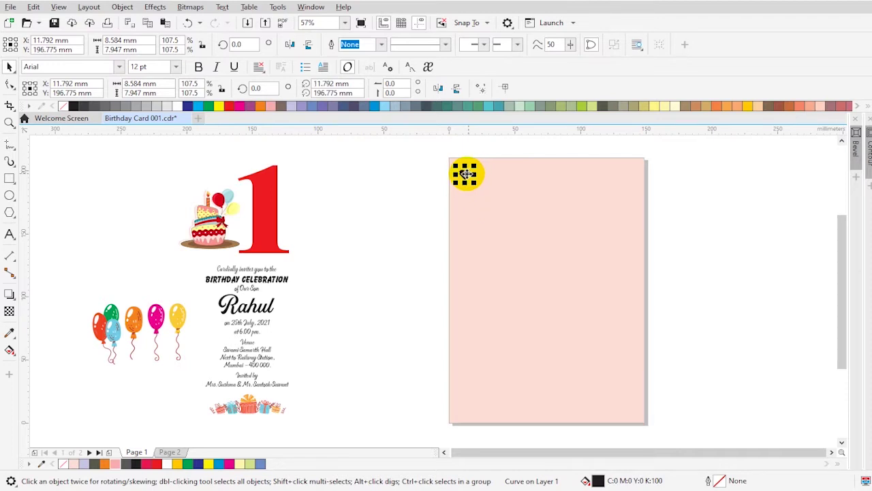
Shrink the heart into the top-left corner and place a copy at the bottom-left.
{"action": "key", "text": "z"}
{"action": "left_click_drag", "start_coordinate": [427, 154], "coordinate": [687, 253]}
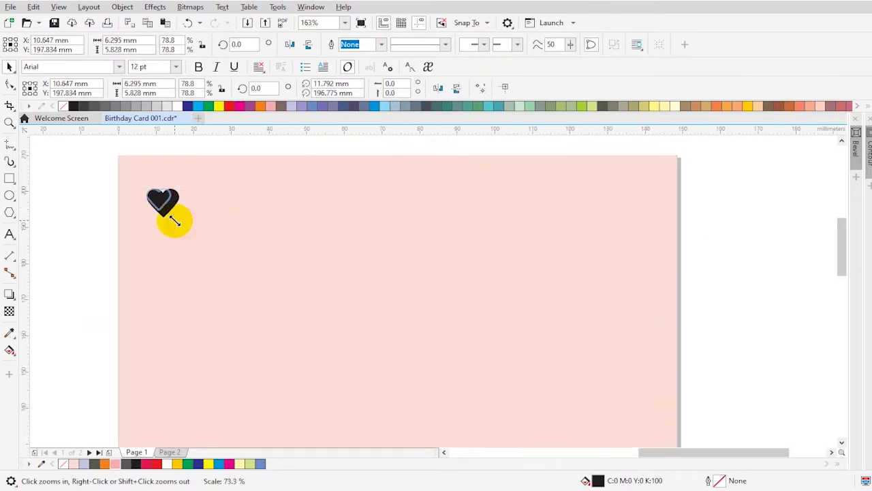
{"action": "left_click_drag", "start_coordinate": [174, 220], "coordinate": [141, 172]}
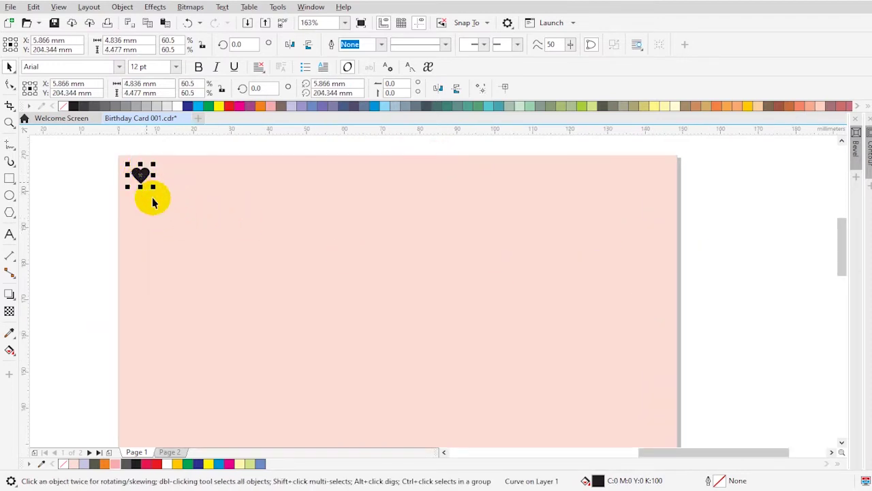
{"action": "key", "text": "F4"}
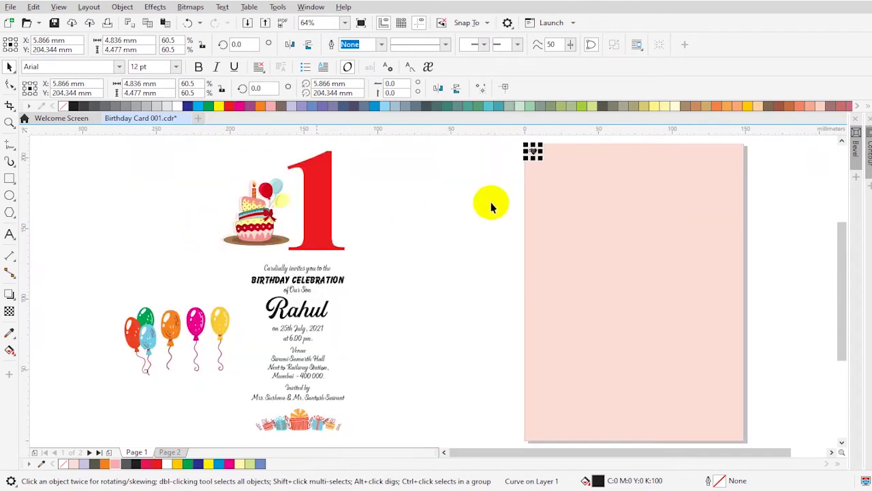
{"action": "left_click_drag", "start_coordinate": [515, 151], "coordinate": [732, 343]}
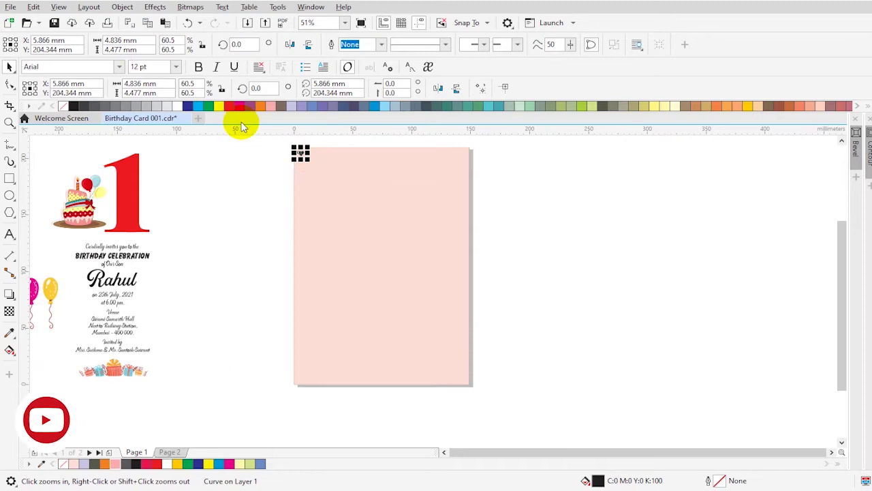
{"action": "key", "text": "space"}
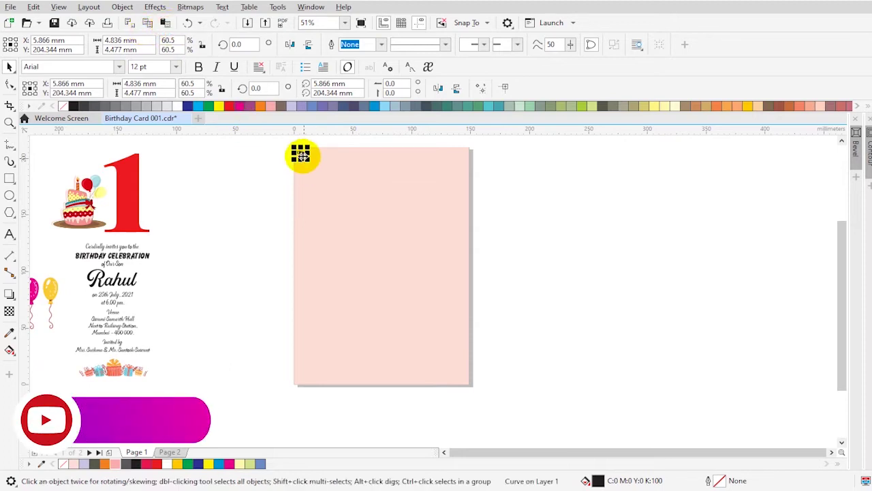
{"action": "left_click_drag", "start_coordinate": [301, 153], "coordinate": [334, 324]}
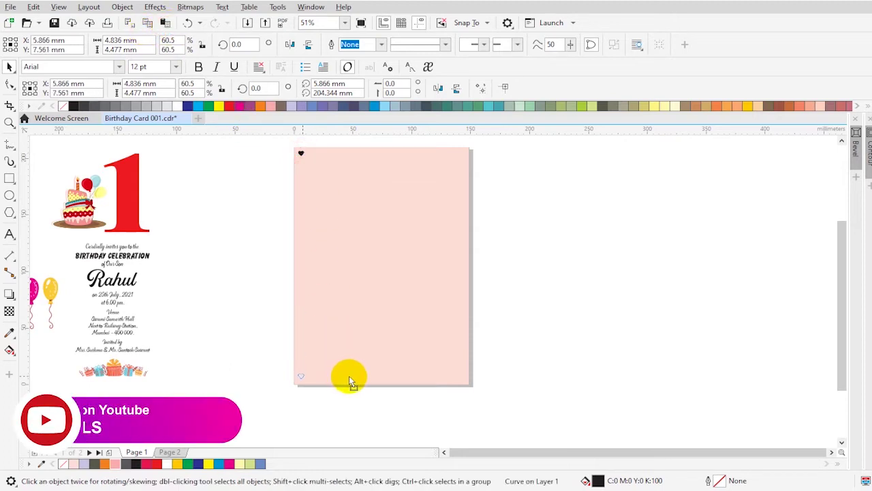
{"action": "left_click_drag", "start_coordinate": [349, 379], "coordinate": [353, 376]}
Blend the top and bottom hearts with 20 steps into a vertical column.
{"action": "left_click", "coordinate": [266, 142]}
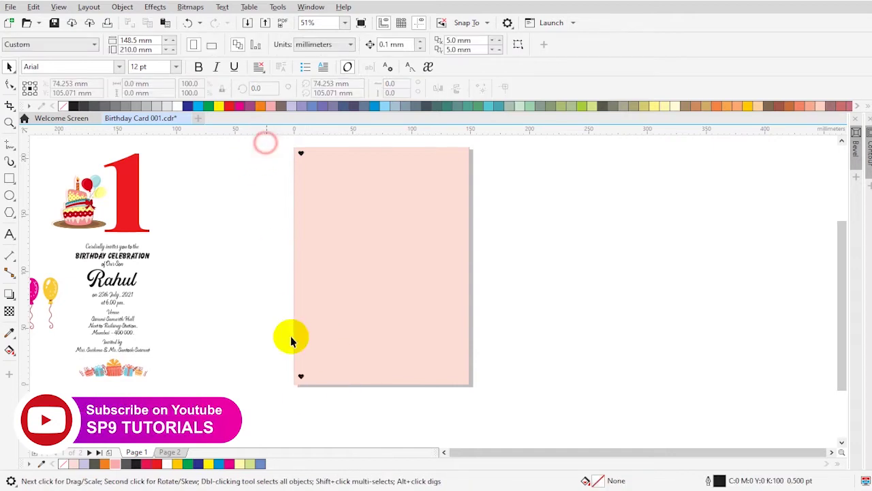
{"action": "left_click", "coordinate": [301, 379]}
{"action": "left_click_drag", "start_coordinate": [266, 146], "coordinate": [341, 413]}
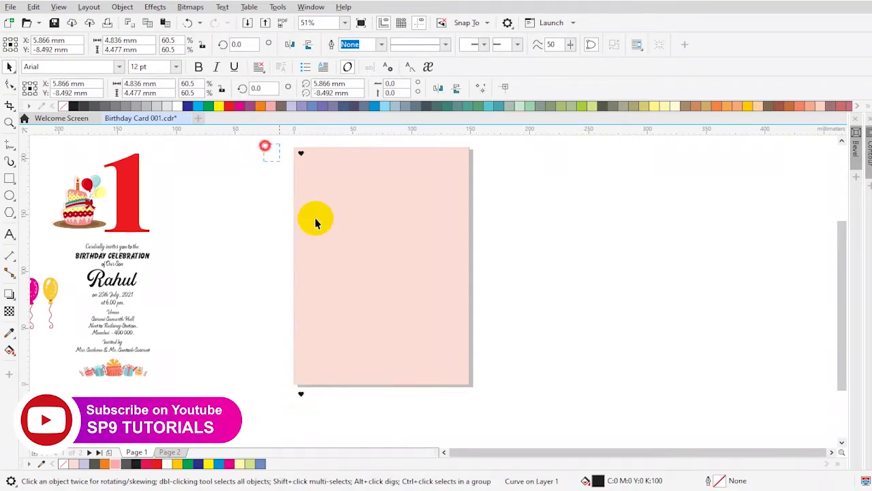
{"action": "left_click", "coordinate": [155, 7]}
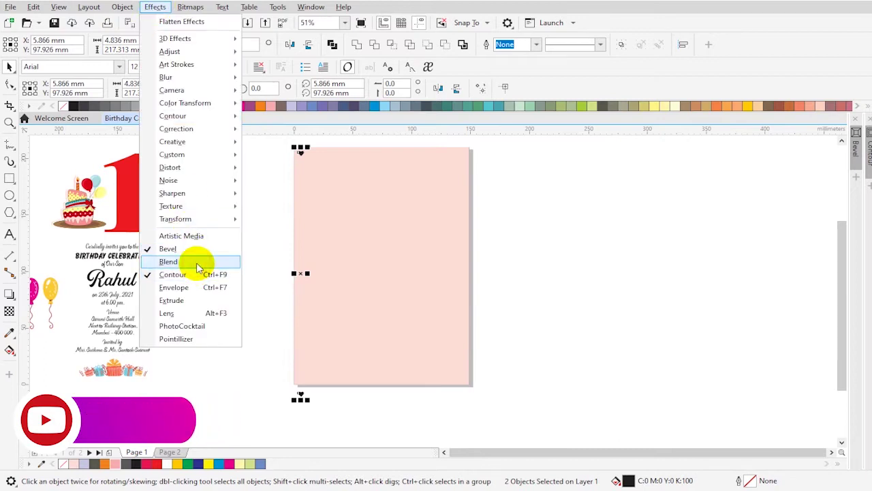
{"action": "left_click", "coordinate": [168, 262]}
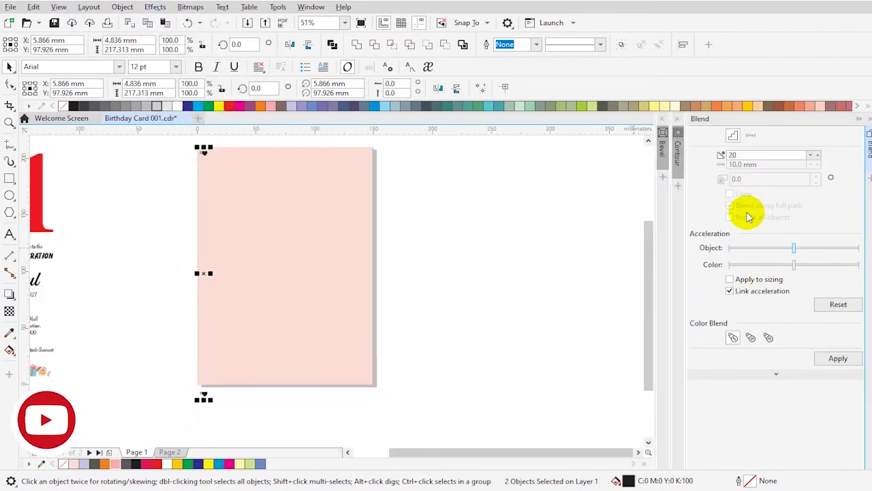
{"action": "left_click", "coordinate": [837, 362]}
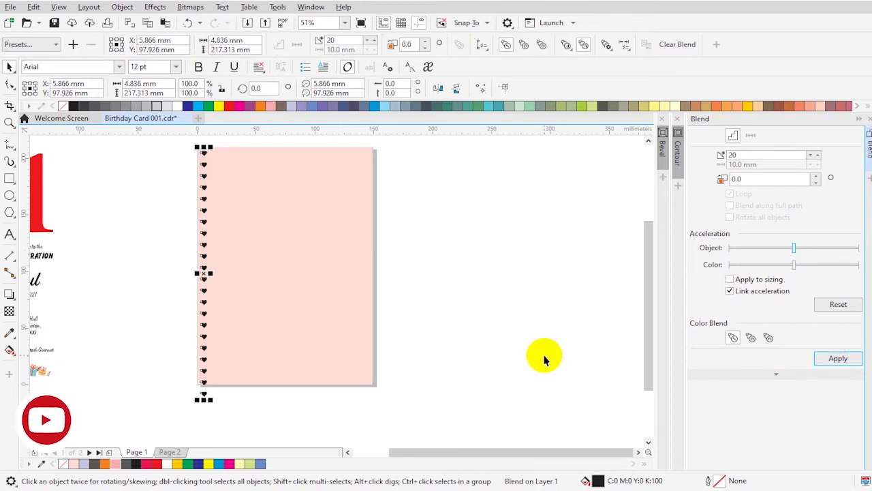
{"action": "left_click", "coordinate": [477, 347]}
{"action": "left_click_drag", "start_coordinate": [204, 153], "coordinate": [217, 156]}
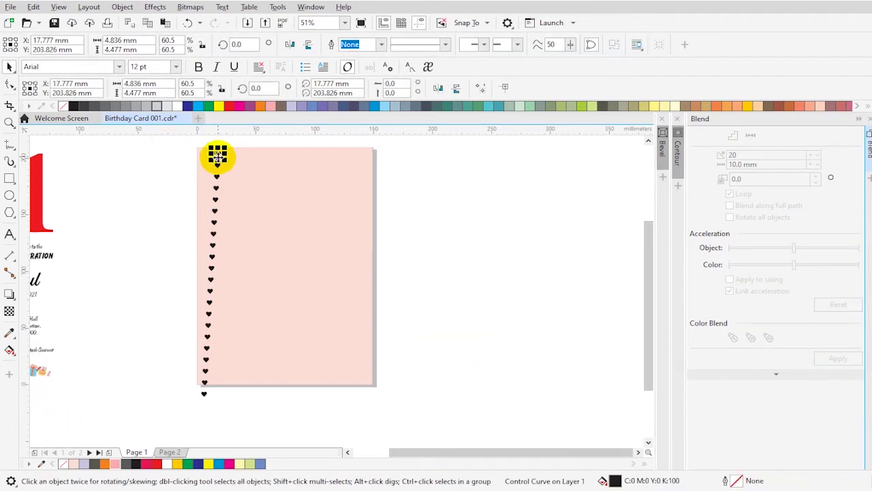
{"action": "key", "text": "ctrl+z"}
{"action": "left_click", "coordinate": [171, 146]}
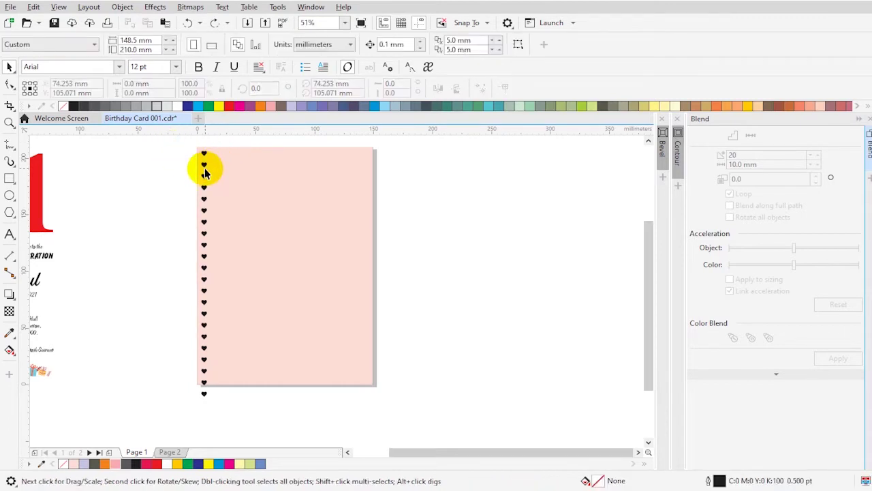
Break the heart blend apart and place a copy of the column beside it.
{"action": "left_click", "coordinate": [204, 170]}
{"action": "right_click", "coordinate": [203, 165]}
{"action": "left_click", "coordinate": [242, 175]}
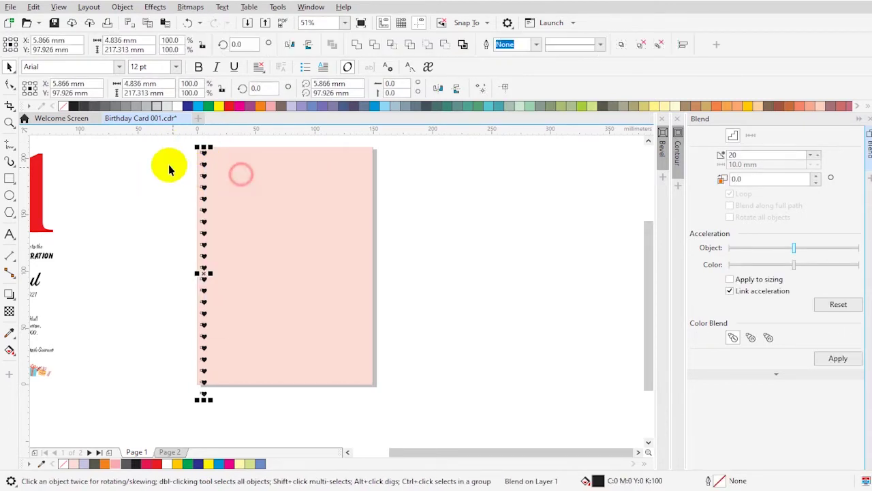
{"action": "left_click_drag", "start_coordinate": [206, 176], "coordinate": [262, 184]}
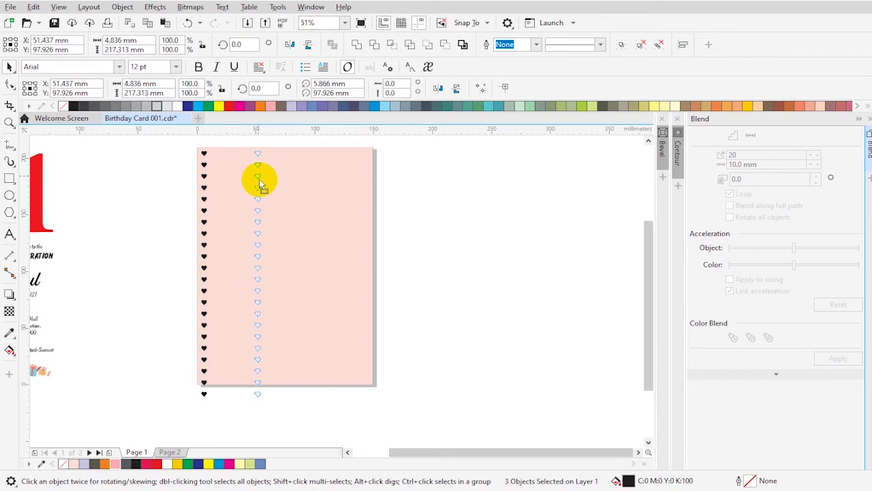
{"action": "key", "text": "ctrl+z"}
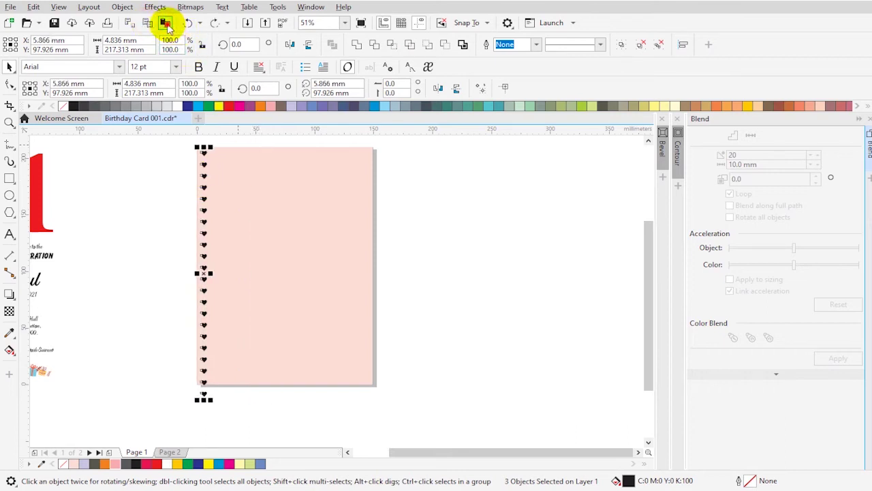
{"action": "left_click", "coordinate": [167, 25]}
{"action": "mouse_move", "coordinate": [205, 201]}
{"action": "left_mouse_down"}
{"action": "mouse_move", "coordinate": [220, 211]}
{"action": "mouse_move", "coordinate": [218, 193]}
{"action": "left_mouse_up"}
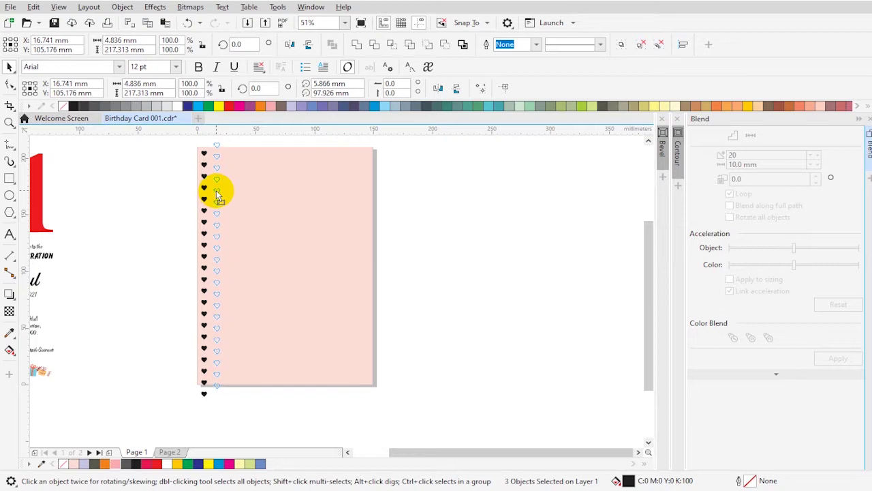
{"action": "left_click_drag", "start_coordinate": [217, 196], "coordinate": [218, 193]}
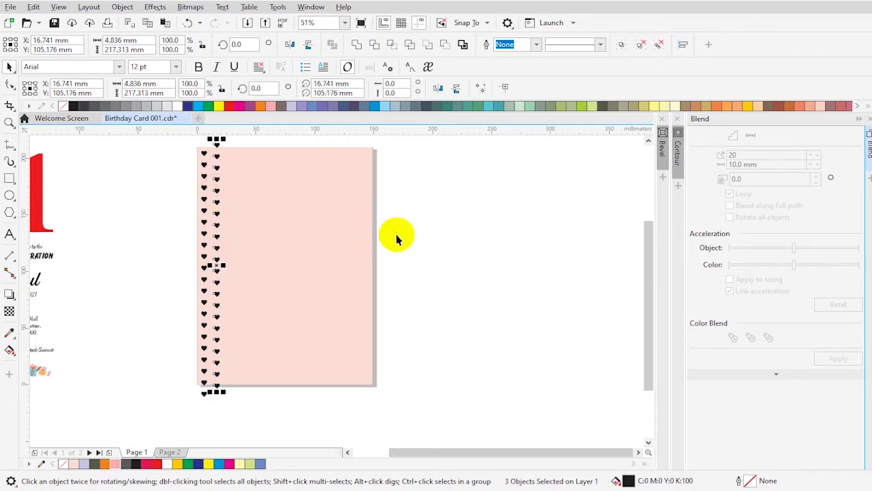
{"action": "key", "text": "ctrl+z"}
{"action": "left_click_drag", "start_coordinate": [204, 267], "coordinate": [216, 267]}
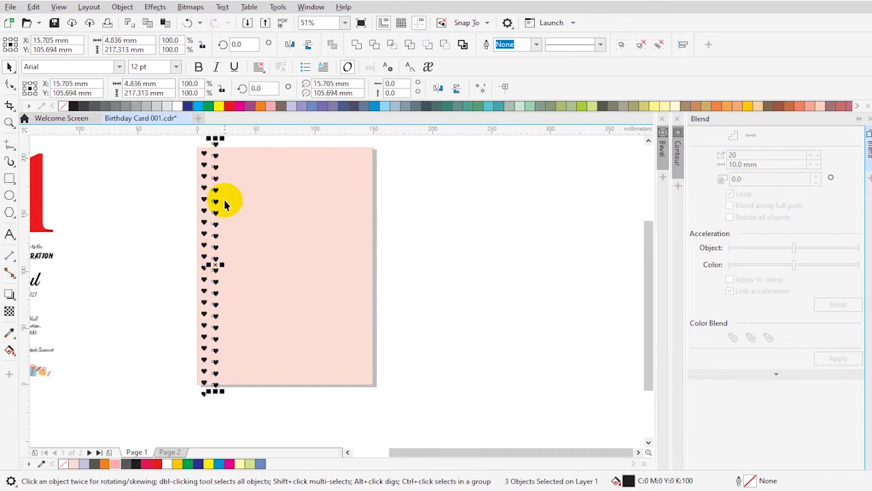
Nudge the copied heart column into alignment with the first.
{"action": "key", "text": "z"}
{"action": "left_click_drag", "start_coordinate": [175, 146], "coordinate": [300, 200]}
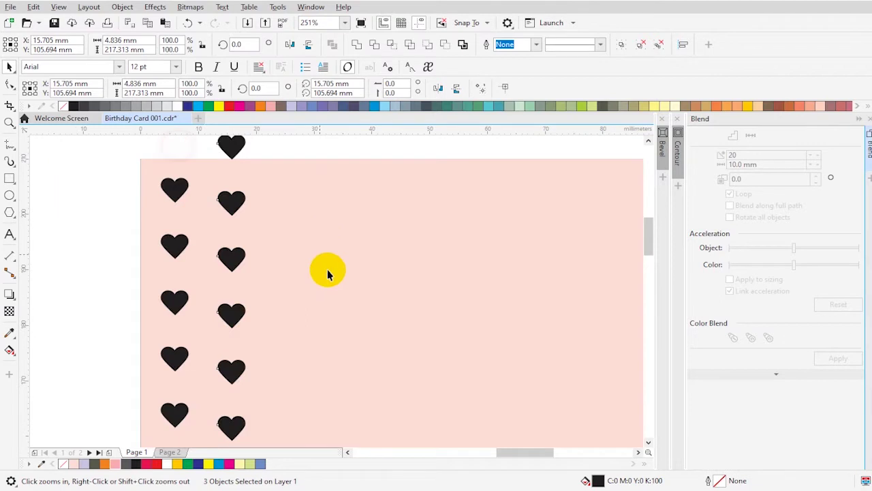
{"action": "left_click_drag", "start_coordinate": [232, 203], "coordinate": [230, 212]}
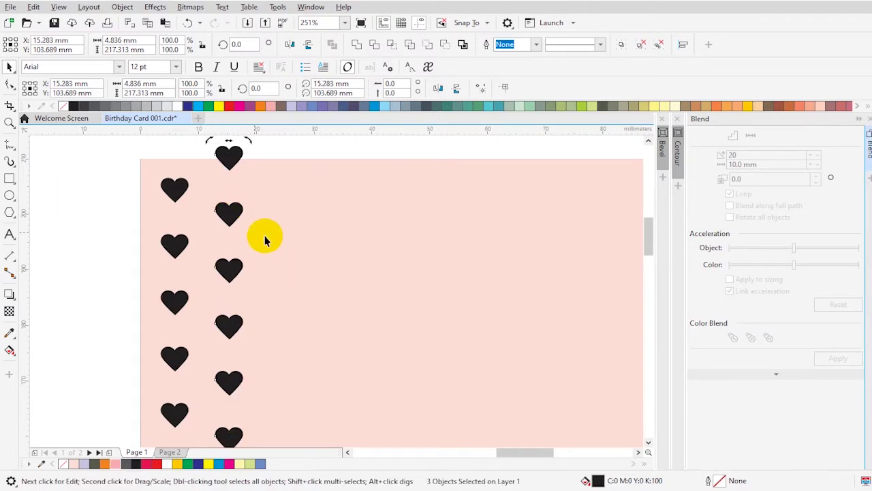
{"action": "scroll", "coordinate": [272, 244], "scroll_direction": "down", "scroll_amount": 3}
{"action": "scroll", "coordinate": [273, 273], "scroll_direction": "down", "scroll_amount": 2}
{"action": "key", "text": "z"}
{"action": "left_click_drag", "start_coordinate": [230, 244], "coordinate": [429, 427]}
{"action": "key", "text": "space"}
Duplicate the pair of heart columns across the card, removing the extra copy.
{"action": "left_click_drag", "start_coordinate": [214, 171], "coordinate": [317, 419]}
{"action": "left_click_drag", "start_coordinate": [253, 291], "coordinate": [274, 294]}
{"action": "key", "text": "ctrl+r"}
{"action": "key", "text": "ctrl+r"}
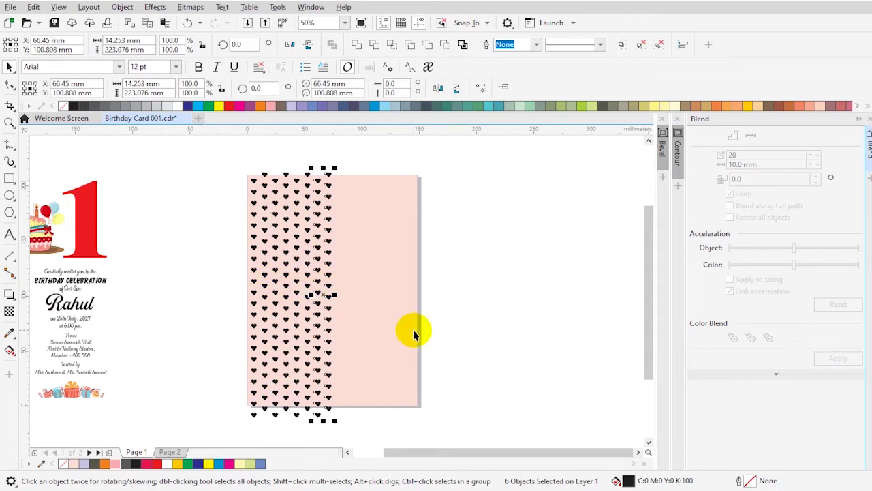
{"action": "key", "text": "ctrl+r"}
{"action": "key", "text": "ctrl+r"}
{"action": "key", "text": "ctrl+r"}
{"action": "key", "text": "ctrl+r"}
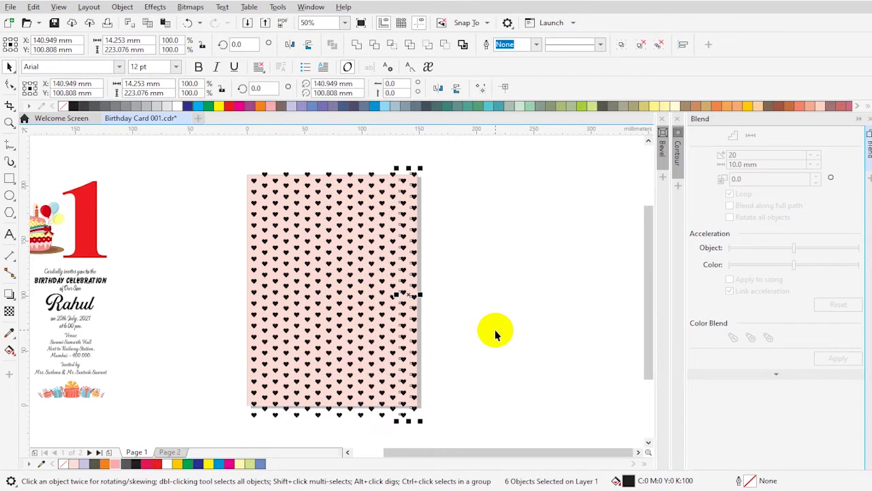
{"action": "key", "text": "ctrl+z"}
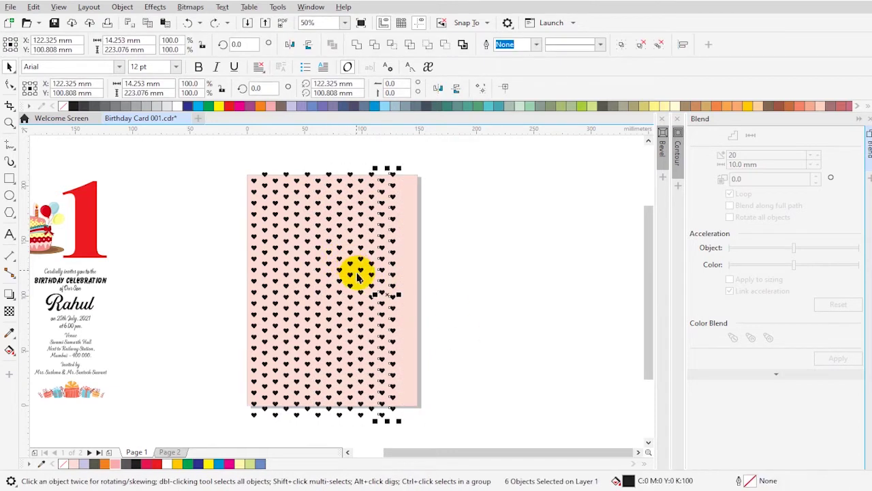
Select all 54 hearts, excluding the pink background, and group them.
{"action": "left_click", "coordinate": [502, 302]}
{"action": "left_click_drag", "start_coordinate": [227, 163], "coordinate": [477, 422]}
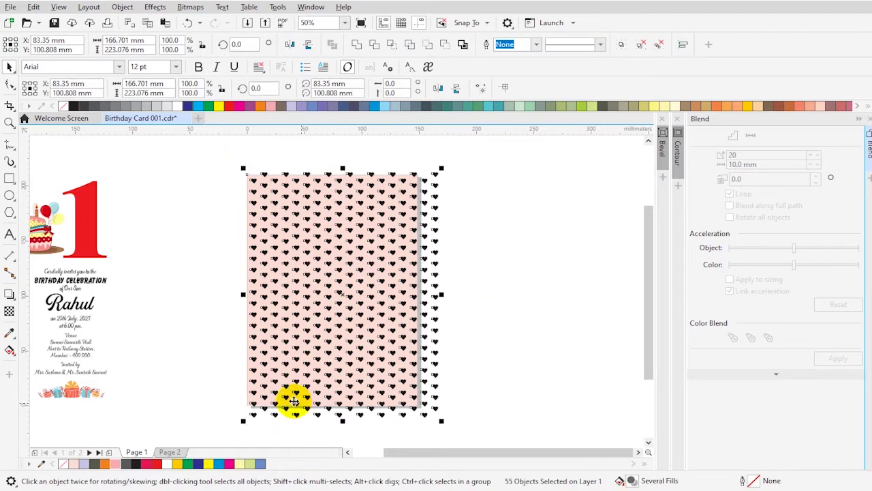
{"action": "left_click", "coordinate": [341, 399], "text": "shift"}
{"action": "key", "text": "ctrl+g"}
Move the heart group aside and PowerClip it inside the pink card.
{"action": "left_click_drag", "start_coordinate": [309, 186], "coordinate": [490, 190]}
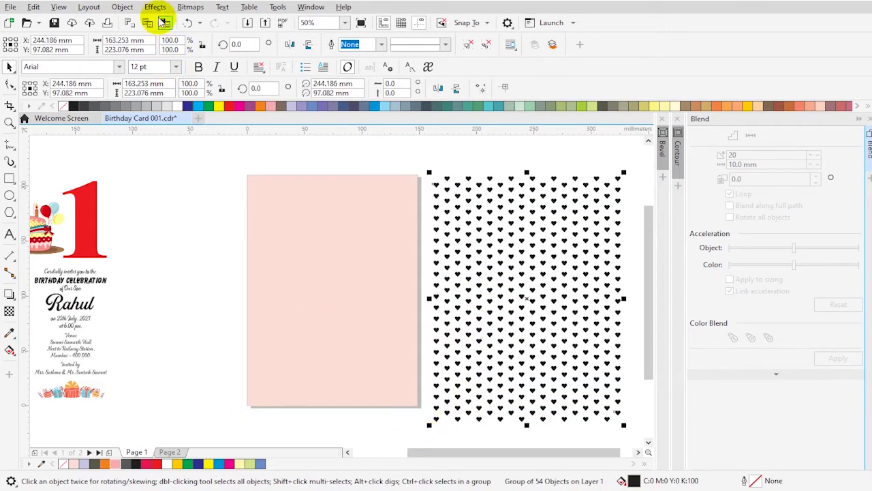
{"action": "left_click", "coordinate": [143, 8]}
{"action": "mouse_move", "coordinate": [142, 51]}
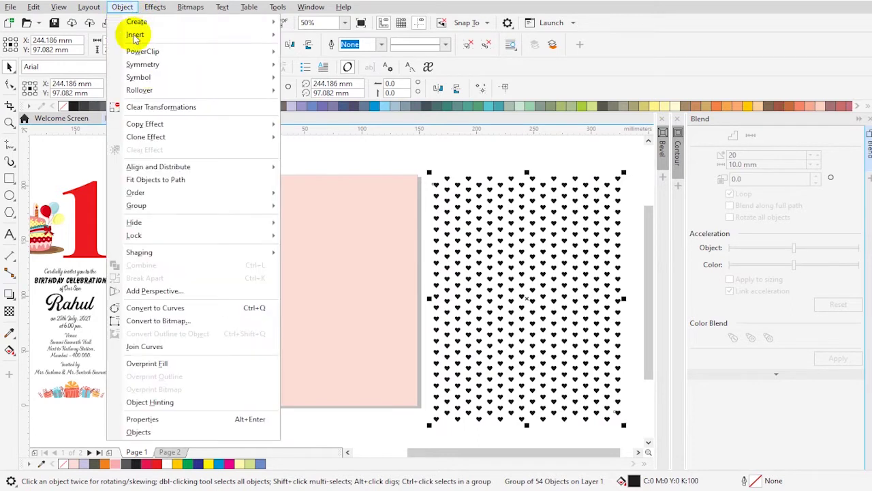
{"action": "left_click", "coordinate": [324, 52]}
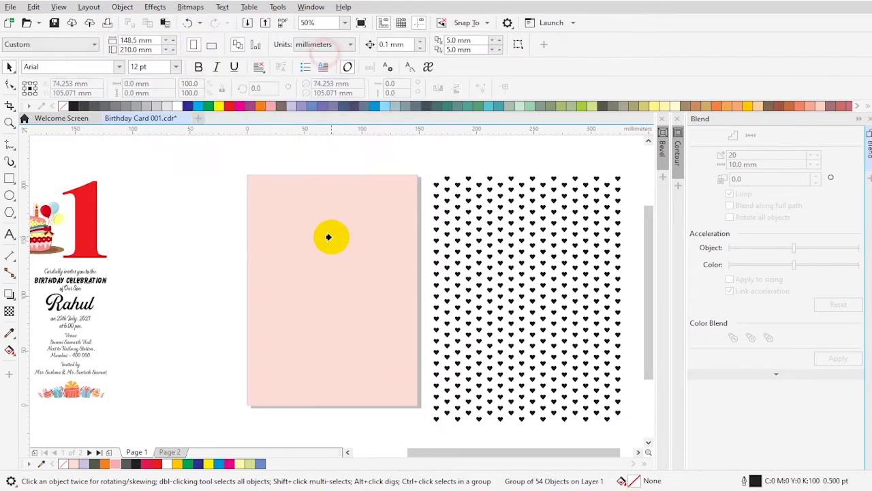
{"action": "left_click", "coordinate": [328, 236]}
{"action": "left_click", "coordinate": [330, 235], "text": "ctrl"}
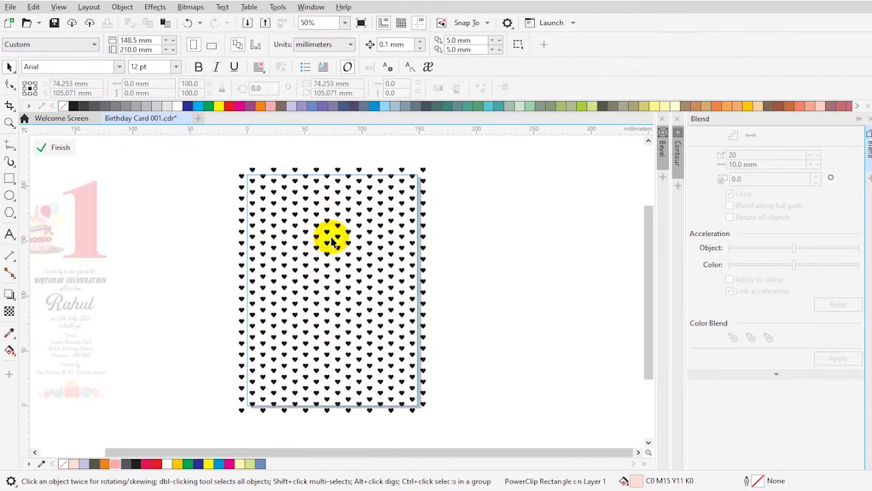
{"action": "left_click", "coordinate": [328, 236]}
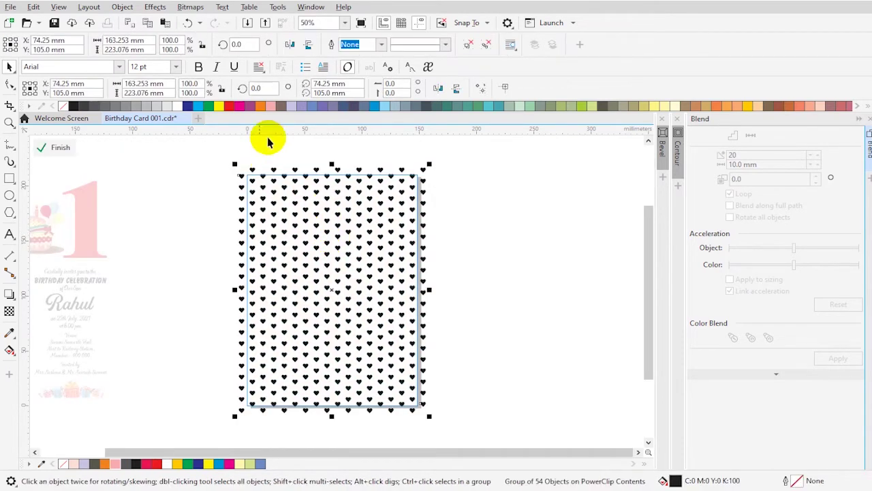
{"action": "left_click", "coordinate": [179, 320], "text": "ctrl"}
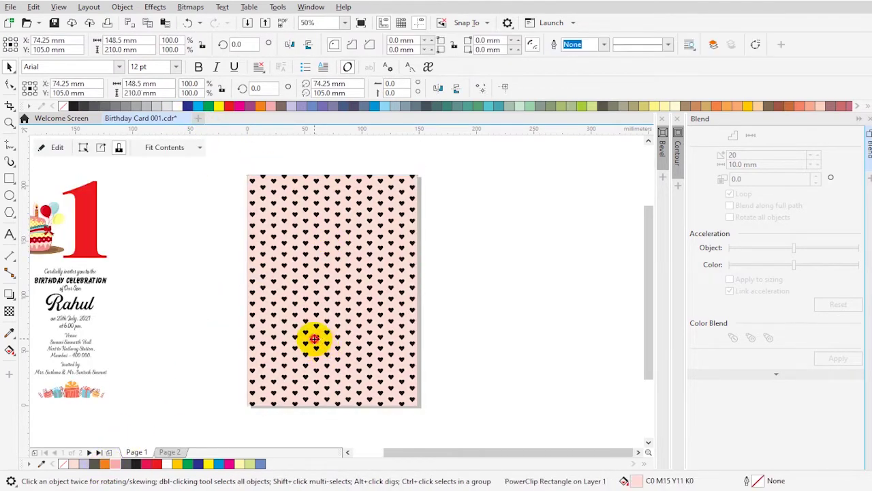
Reopen the clipped hearts and recolour them light pink.
{"action": "left_click", "coordinate": [314, 339]}
{"action": "left_click", "coordinate": [278, 390]}
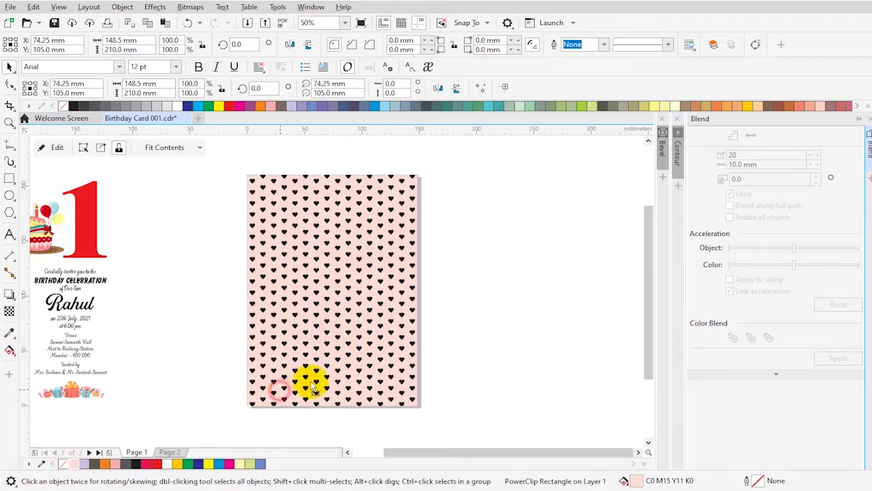
{"action": "left_click", "coordinate": [363, 240], "text": "ctrl"}
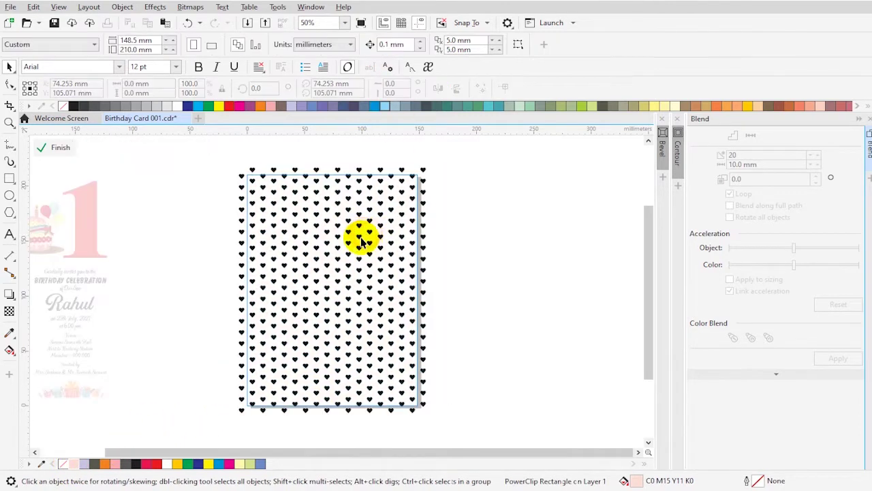
{"action": "left_click", "coordinate": [73, 463]}
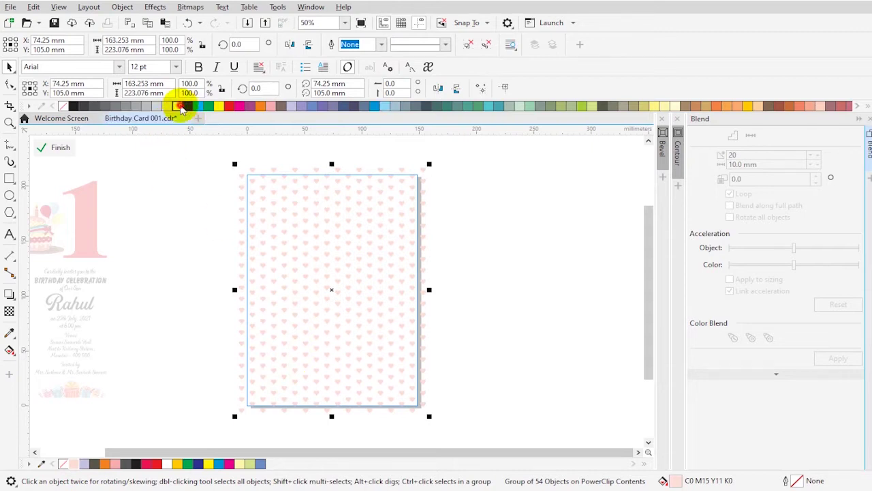
Finish PowerClip editing, recheck the clipped hearts, and exit again.
{"action": "left_click", "coordinate": [482, 242], "text": "ctrl"}
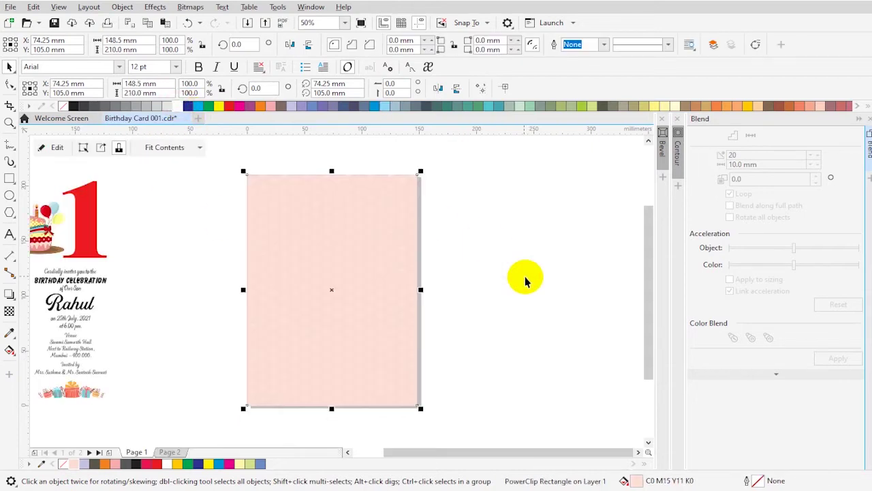
{"action": "key", "text": "z"}
{"action": "left_click", "coordinate": [241, 269]}
{"action": "key", "text": "space"}
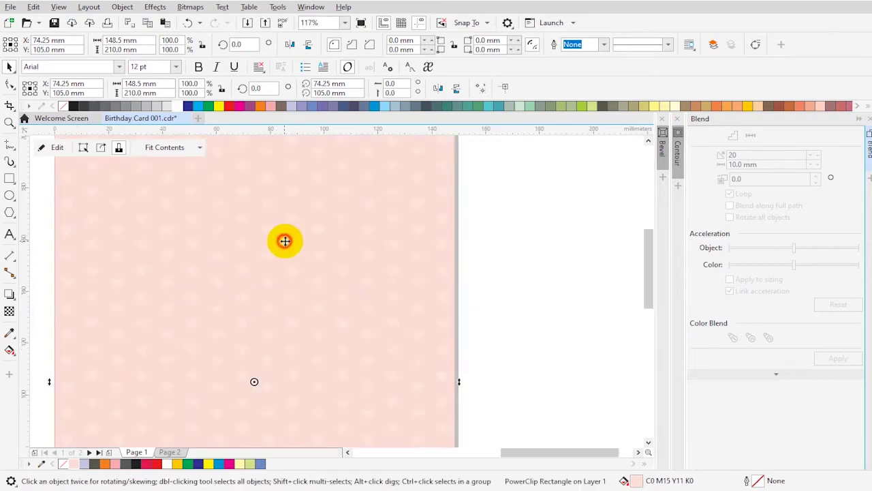
{"action": "left_click", "coordinate": [292, 248], "text": "ctrl"}
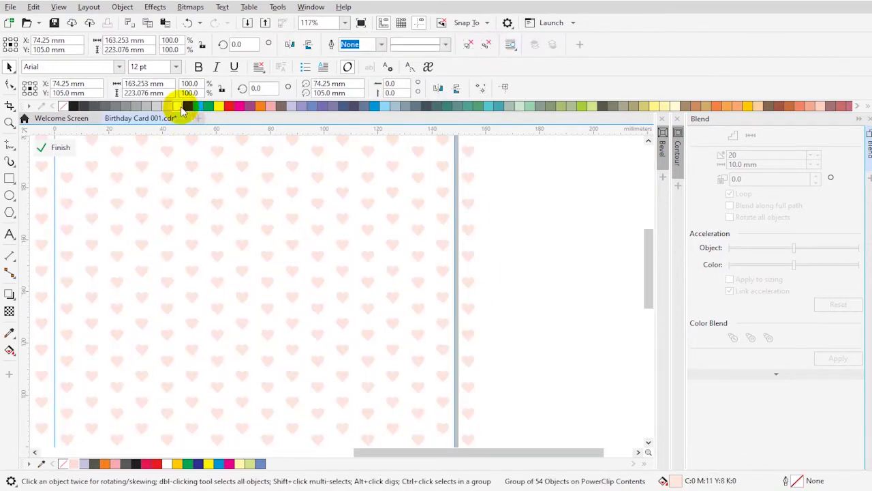
{"action": "left_click", "coordinate": [545, 291], "text": "ctrl"}
{"action": "key", "text": "F4"}
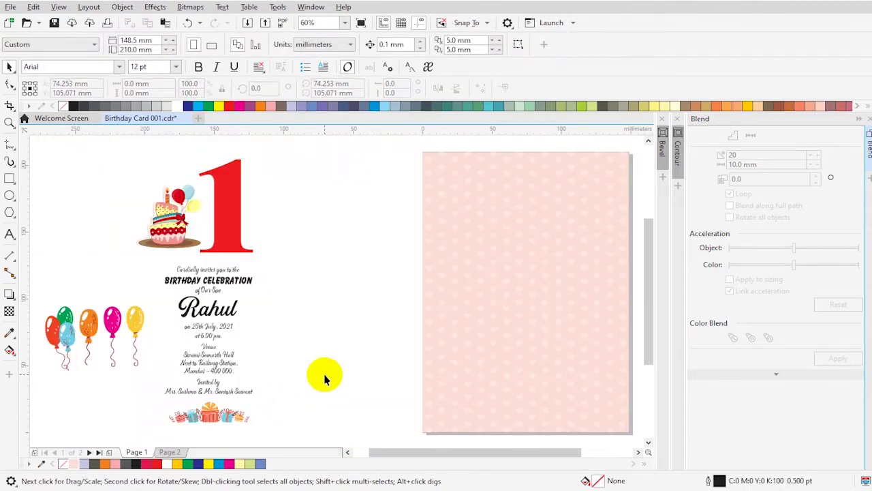
Zoom in on the card's top edge and select the pink card.
{"action": "key", "text": "z"}
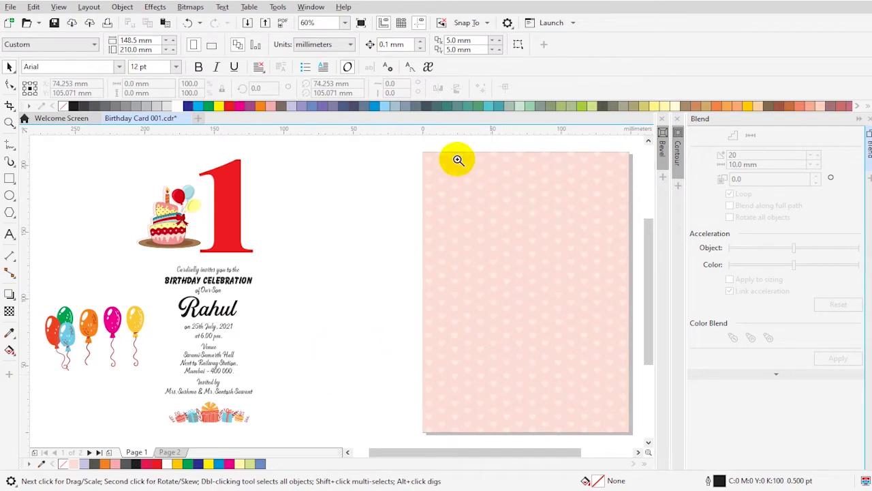
{"action": "left_click_drag", "start_coordinate": [389, 142], "coordinate": [636, 257]}
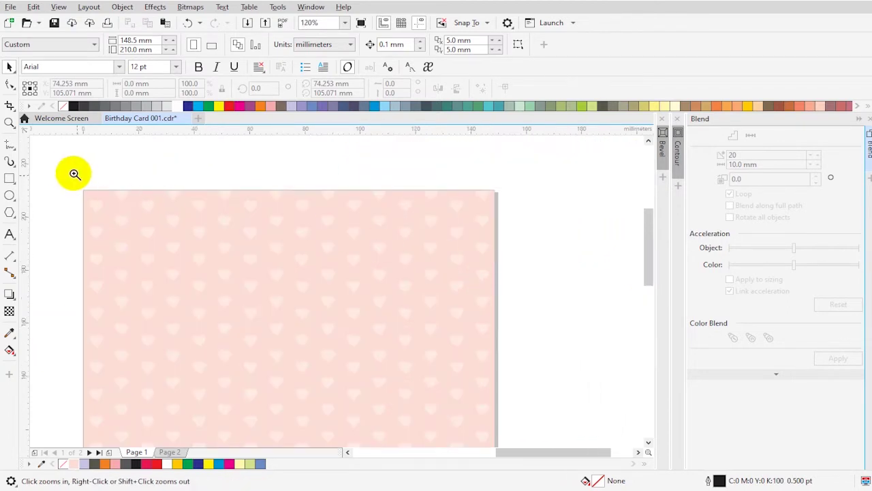
{"action": "left_click_drag", "start_coordinate": [66, 172], "coordinate": [518, 374]}
{"action": "left_click", "coordinate": [6, 145]}
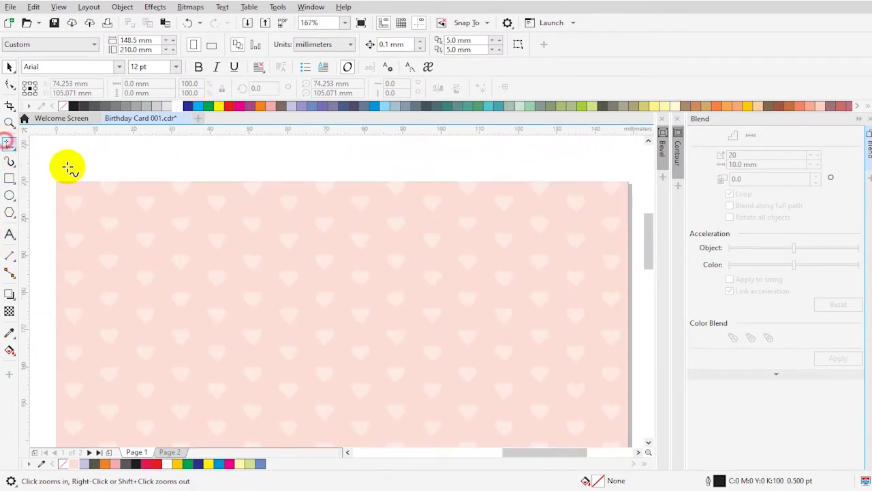
{"action": "key", "text": "space"}
{"action": "left_click", "coordinate": [327, 195]}
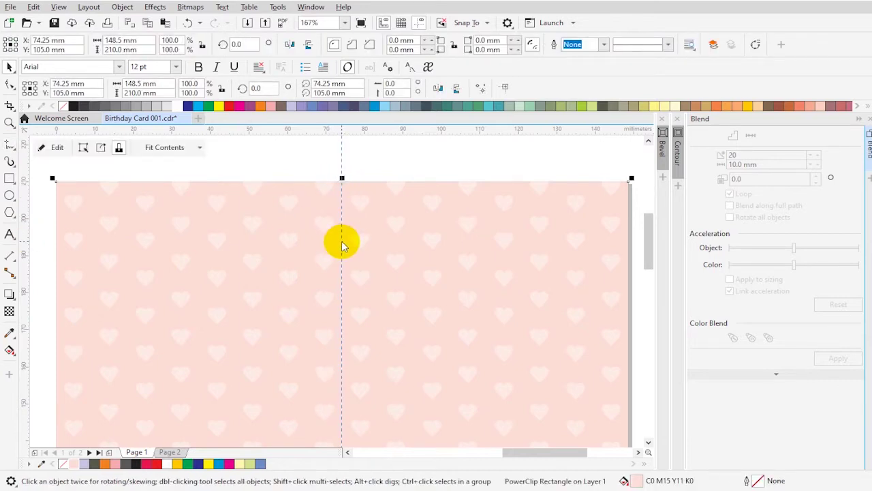
Draw a line from the card's top centre to its left edge and bend it into a sagging arc.
{"action": "key", "text": "F5"}
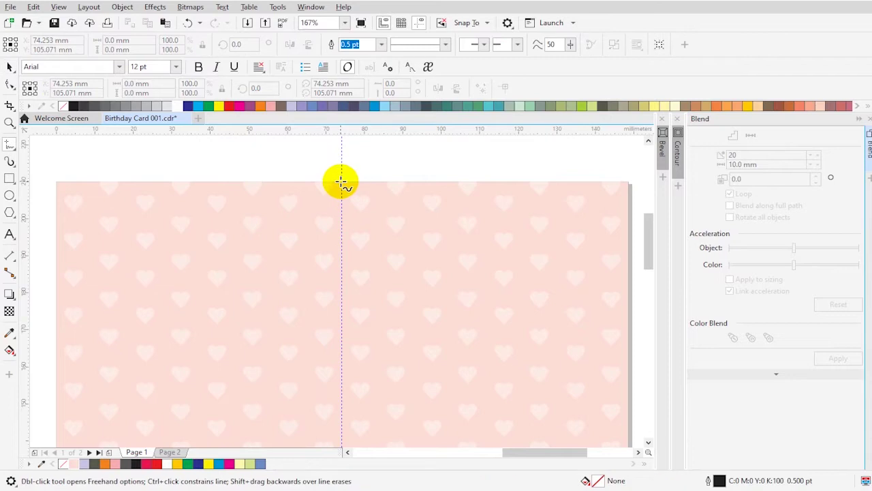
{"action": "left_click", "coordinate": [341, 183]}
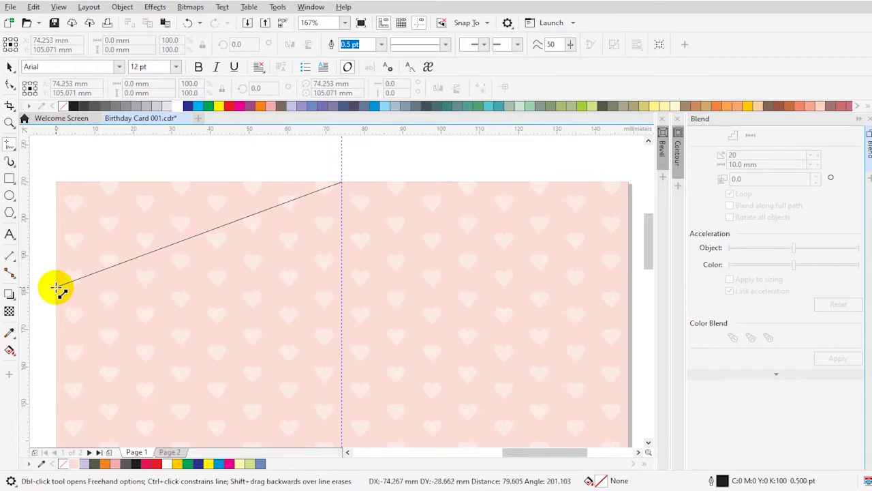
{"action": "left_click", "coordinate": [57, 287]}
{"action": "key", "text": "space"}
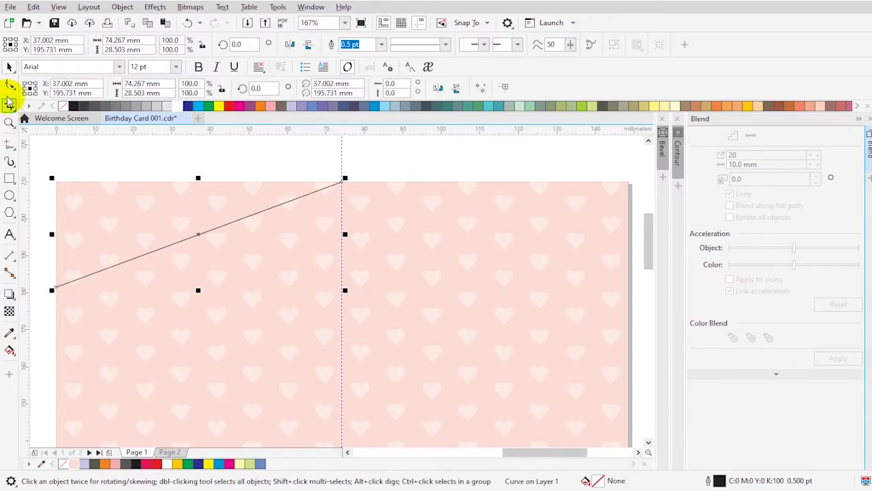
{"action": "left_click", "coordinate": [10, 85]}
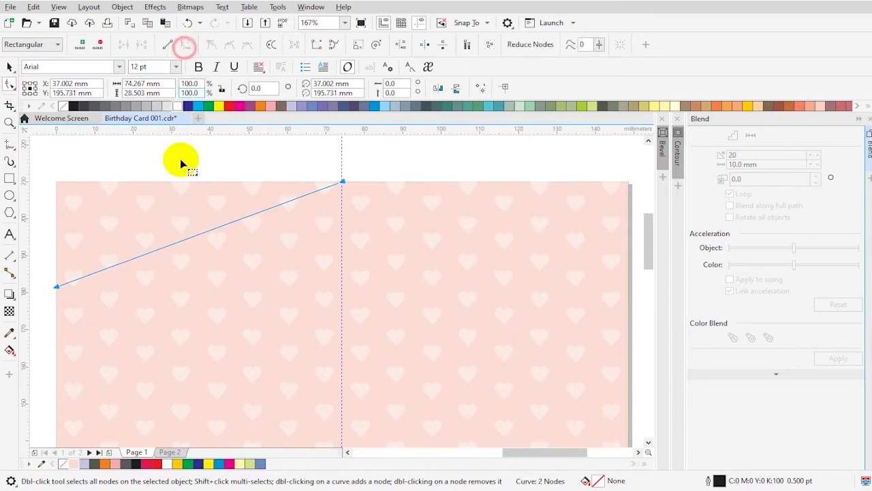
{"action": "left_click_drag", "start_coordinate": [184, 243], "coordinate": [185, 255]}
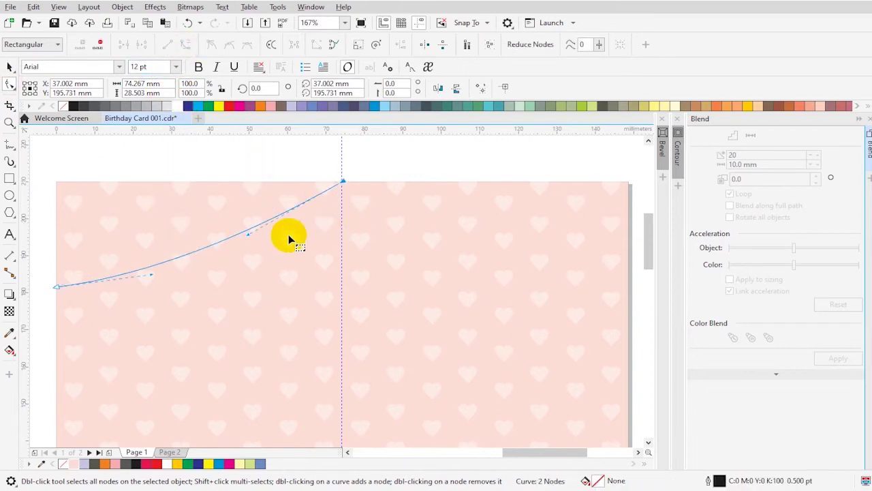
{"action": "left_click_drag", "start_coordinate": [247, 235], "coordinate": [208, 269]}
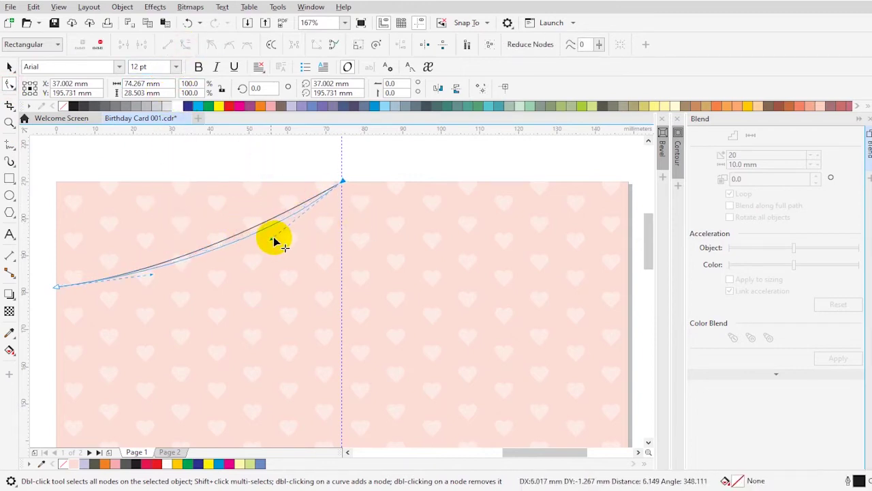
{"action": "key", "text": "space"}
{"action": "left_click", "coordinate": [145, 302]}
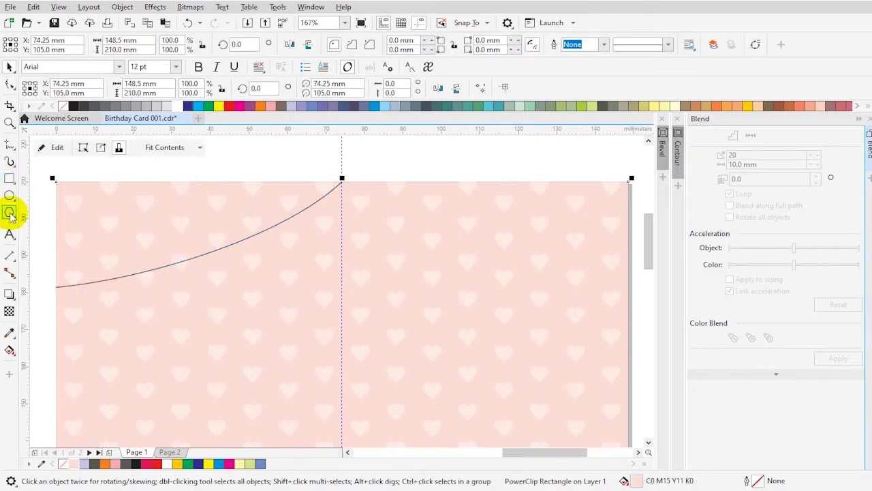
Draw a three-sided triangle, convert it to curves, and flip it to point down.
{"action": "left_click", "coordinate": [14, 217]}
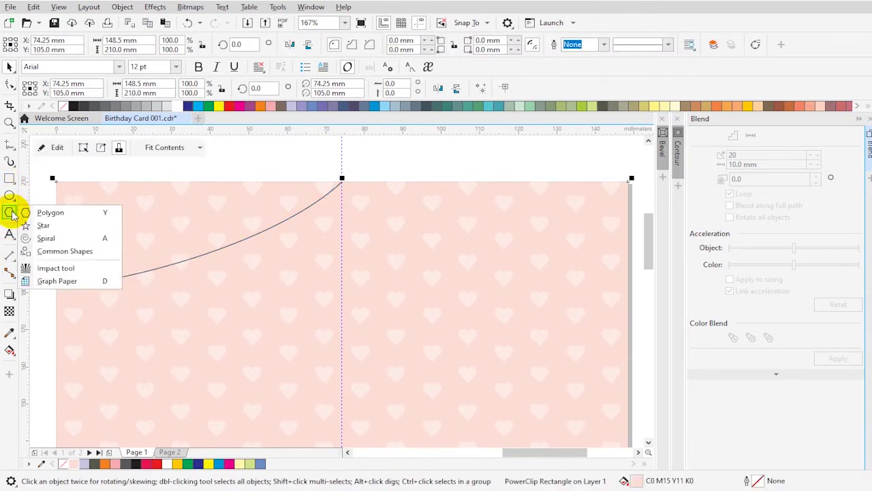
{"action": "left_click", "coordinate": [63, 212]}
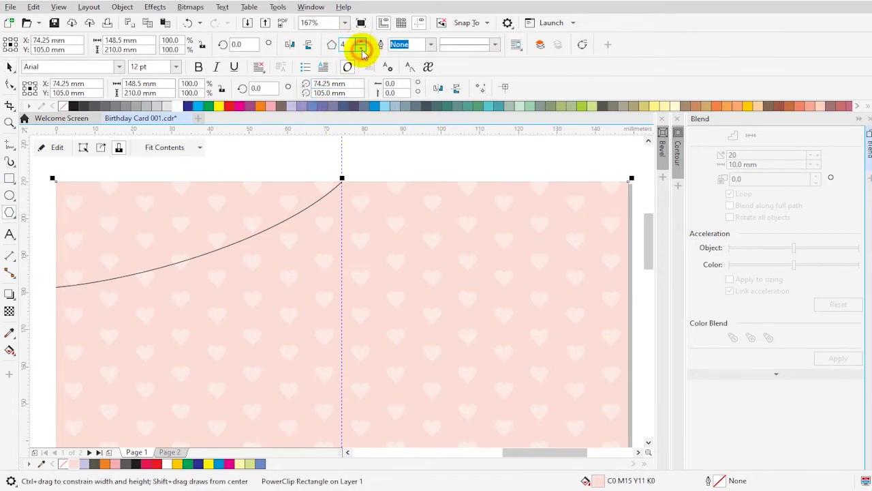
{"action": "left_click", "coordinate": [361, 49]}
{"action": "left_click_drag", "start_coordinate": [173, 281], "coordinate": [221, 351]}
{"action": "left_click", "coordinate": [583, 45]}
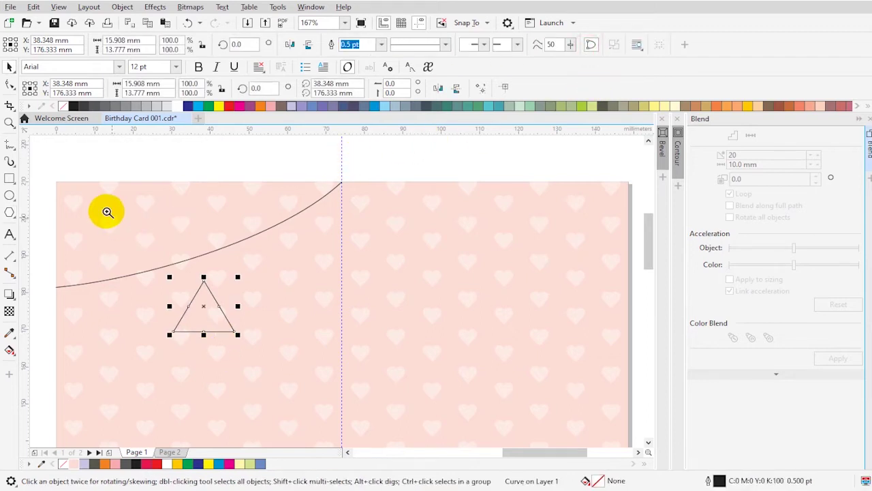
{"action": "left_click_drag", "start_coordinate": [107, 212], "coordinate": [396, 379]}
{"action": "left_click", "coordinate": [309, 44]}
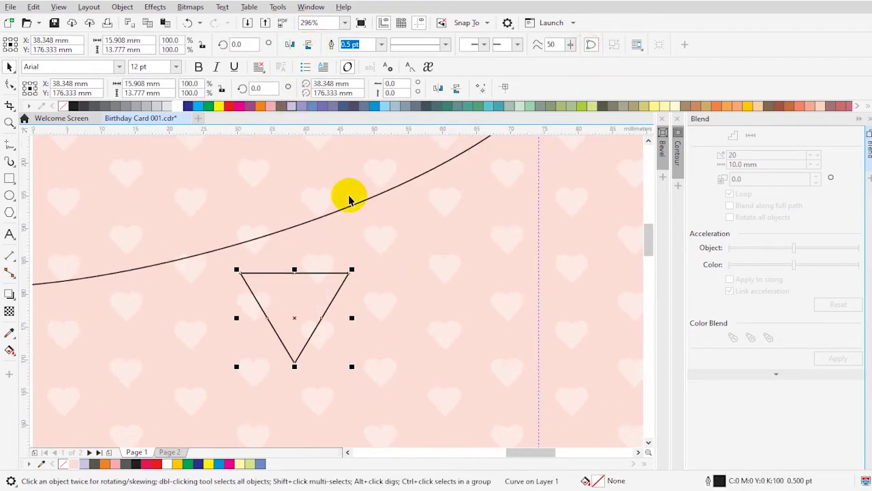
Move the triangle onto the bunting string and rotate it about 32° to follow the curve.
{"action": "key", "text": "z"}
{"action": "scroll", "coordinate": [313, 290], "scroll_direction": "down", "scroll_amount": 3}
{"action": "scroll", "coordinate": [443, 307], "scroll_direction": "up", "scroll_amount": 2}
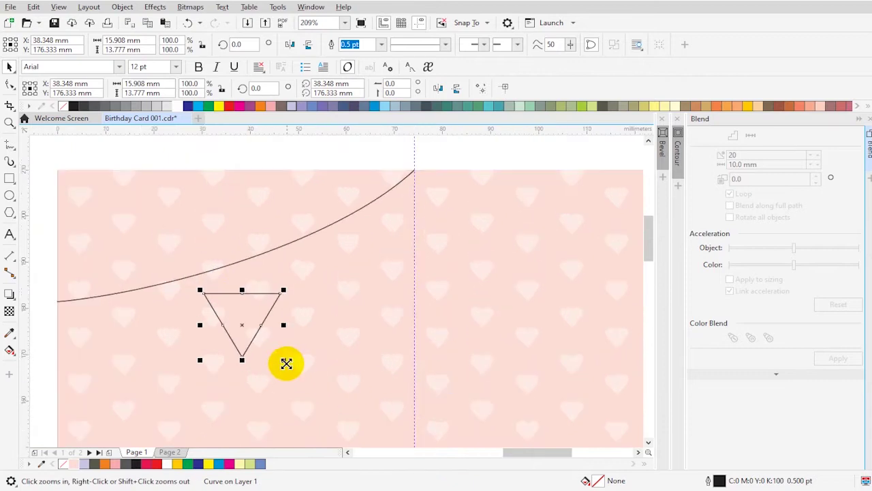
{"action": "key", "text": "space"}
{"action": "left_click_drag", "start_coordinate": [242, 334], "coordinate": [380, 227]}
{"action": "key", "text": "space"}
{"action": "scroll", "coordinate": [347, 209], "scroll_direction": "down", "scroll_amount": 2}
{"action": "scroll", "coordinate": [345, 315], "scroll_direction": "up", "scroll_amount": 3}
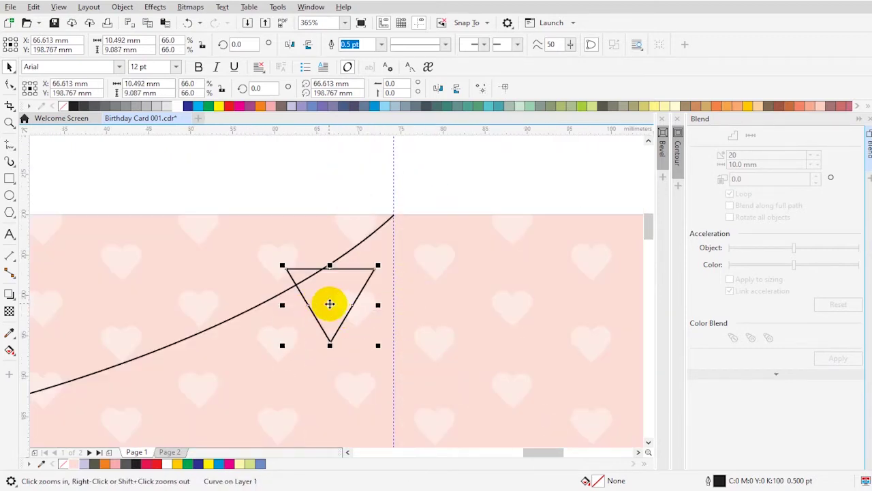
{"action": "key", "text": "space"}
{"action": "left_click", "coordinate": [330, 304]}
{"action": "mouse_move", "coordinate": [379, 345]}
{"action": "left_mouse_down"}
{"action": "mouse_move", "coordinate": [392, 324]}
{"action": "mouse_move", "coordinate": [378, 344]}
{"action": "left_mouse_up"}
Pull the pennant's bottom point down to lengthen it.
{"action": "left_click", "coordinate": [11, 82]}
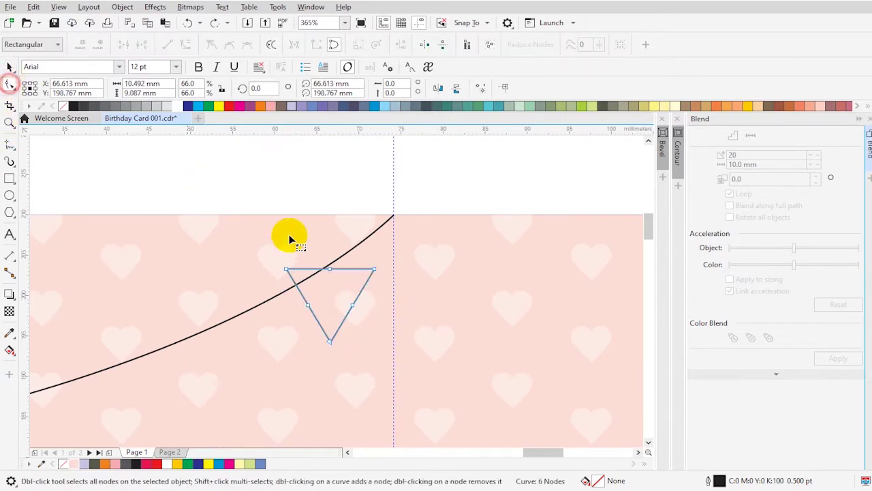
{"action": "mouse_move", "coordinate": [330, 340]}
{"action": "left_mouse_down"}
{"action": "mouse_move", "coordinate": [331, 372]}
{"action": "mouse_move", "coordinate": [392, 337]}
{"action": "mouse_move", "coordinate": [389, 317]}
{"action": "left_mouse_up"}
{"action": "key", "text": "space"}
{"action": "left_click", "coordinate": [330, 325]}
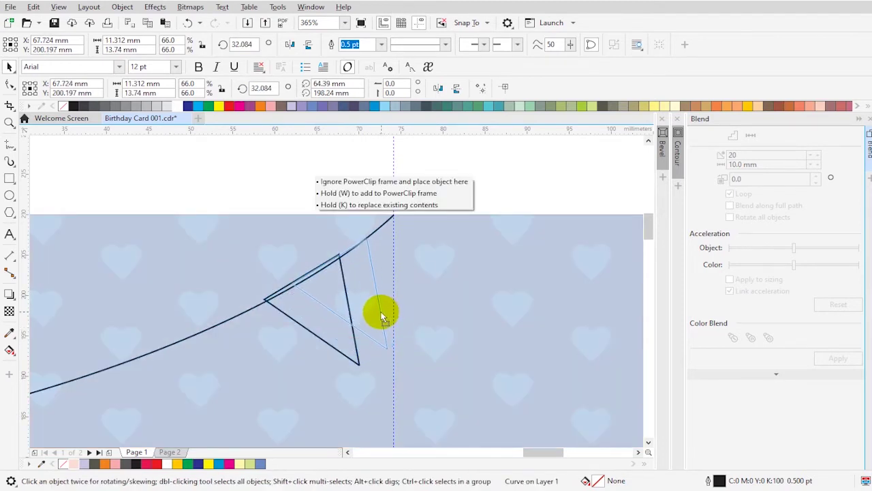
Hang the first triangular pennant from the right end of the bunting string.
{"action": "left_click_drag", "start_coordinate": [382, 317], "coordinate": [375, 320]}
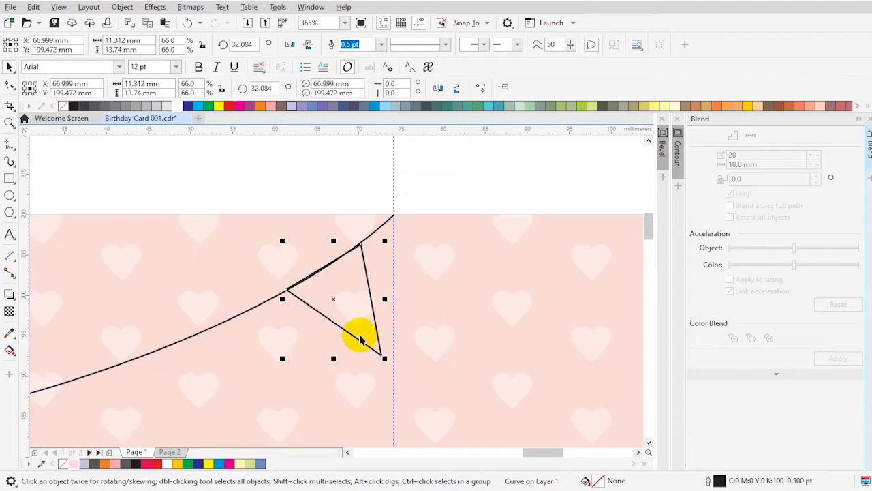
{"action": "scroll", "coordinate": [362, 339], "scroll_direction": "down", "scroll_amount": 2}
{"action": "key", "text": "z"}
{"action": "scroll", "coordinate": [425, 250], "scroll_direction": "up", "scroll_amount": 1}
Add a second pennant further along the string, rotated to match the curve.
{"action": "mouse_move", "coordinate": [389, 196]}
{"action": "left_mouse_down"}
{"action": "mouse_move", "coordinate": [403, 214]}
{"action": "mouse_move", "coordinate": [318, 246]}
{"action": "mouse_move", "coordinate": [315, 239]}
{"action": "left_mouse_up"}
{"action": "left_click", "coordinate": [396, 205]}
{"action": "double_click", "coordinate": [306, 238]}
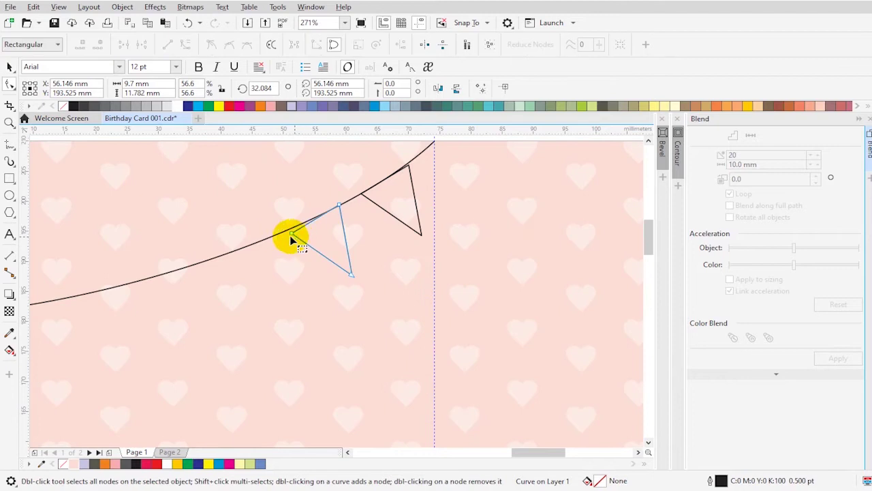
{"action": "key", "text": "space"}
{"action": "left_click", "coordinate": [350, 259]}
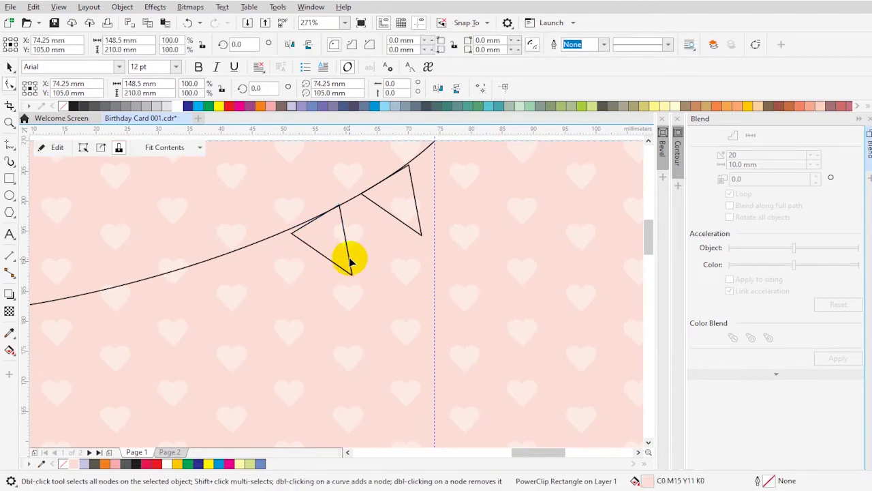
{"action": "left_click", "coordinate": [347, 256]}
{"action": "left_click_drag", "start_coordinate": [308, 277], "coordinate": [328, 288]}
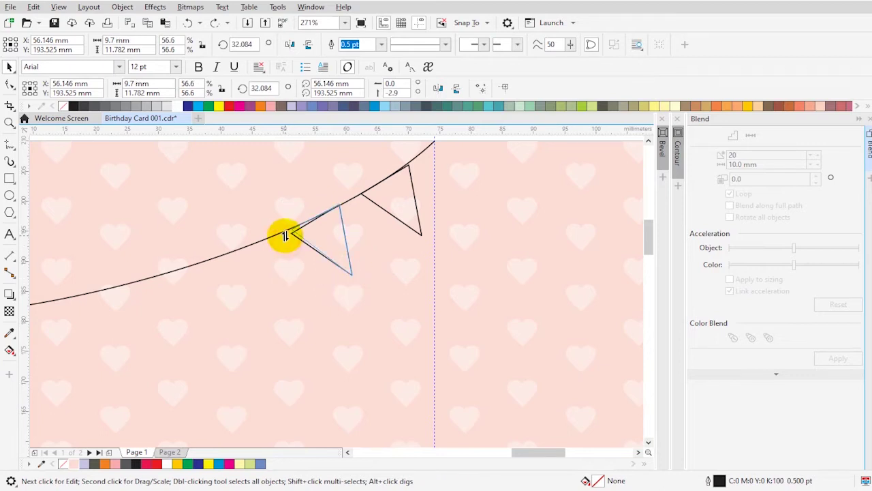
{"action": "left_click_drag", "start_coordinate": [285, 236], "coordinate": [287, 238]}
{"action": "scroll", "coordinate": [282, 286], "scroll_direction": "down", "scroll_amount": 3}
{"action": "scroll", "coordinate": [441, 325], "scroll_direction": "up", "scroll_amount": 2}
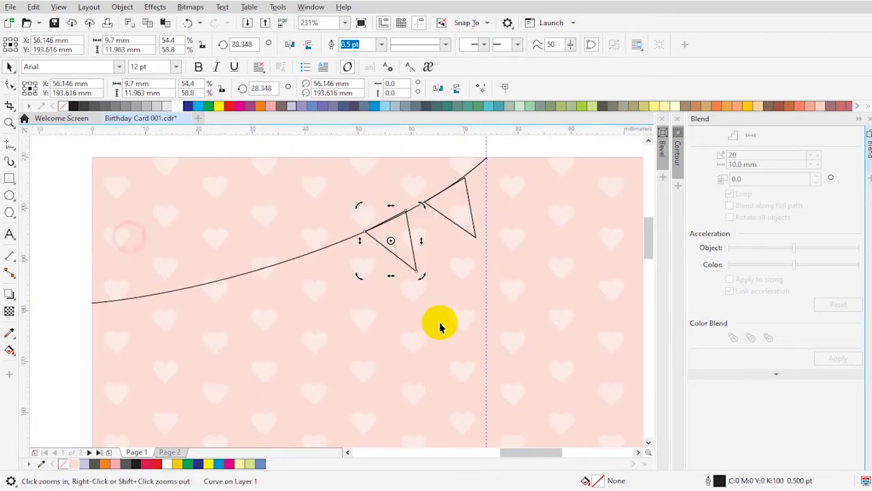
Place two more pennants further left, each tilted to follow the curve.
{"action": "left_click", "coordinate": [388, 242]}
{"action": "left_click_drag", "start_coordinate": [389, 243], "coordinate": [331, 269]}
{"action": "left_click", "coordinate": [331, 271]}
{"action": "left_click_drag", "start_coordinate": [335, 307], "coordinate": [348, 303]}
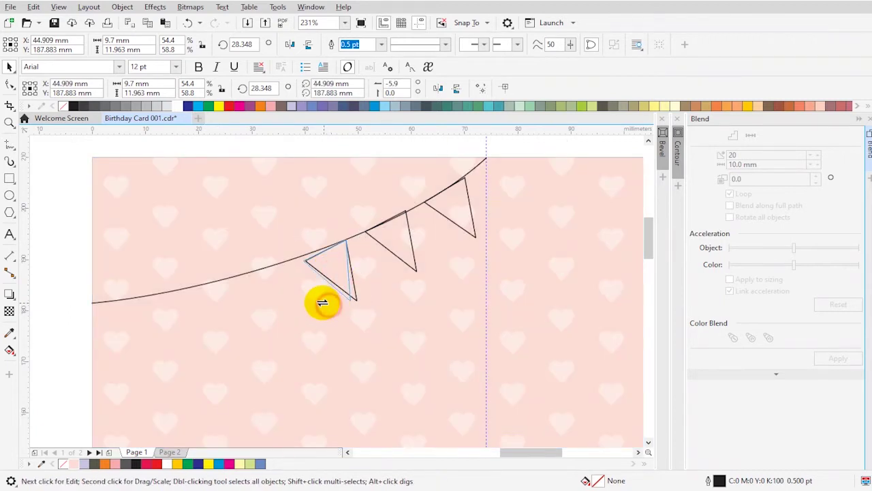
{"action": "left_click_drag", "start_coordinate": [302, 279], "coordinate": [304, 258]}
{"action": "left_click_drag", "start_coordinate": [352, 280], "coordinate": [292, 308]}
{"action": "left_click", "coordinate": [238, 293]}
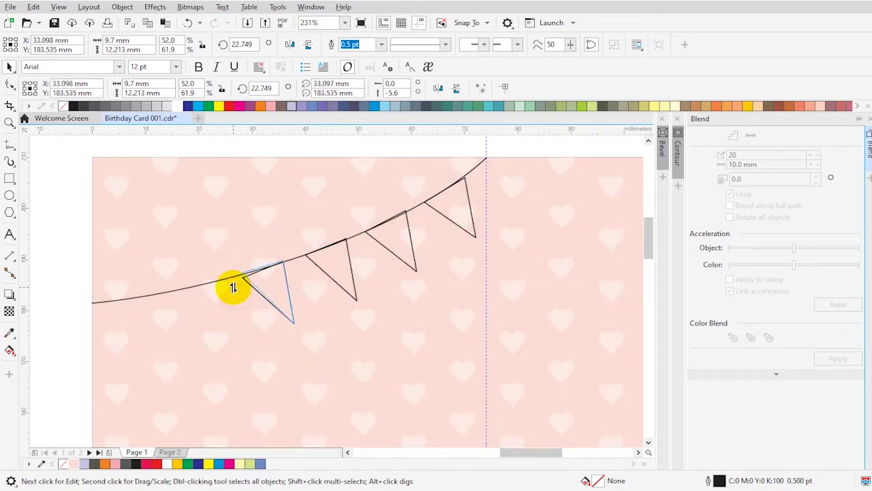
{"action": "left_click_drag", "start_coordinate": [233, 289], "coordinate": [234, 289]}
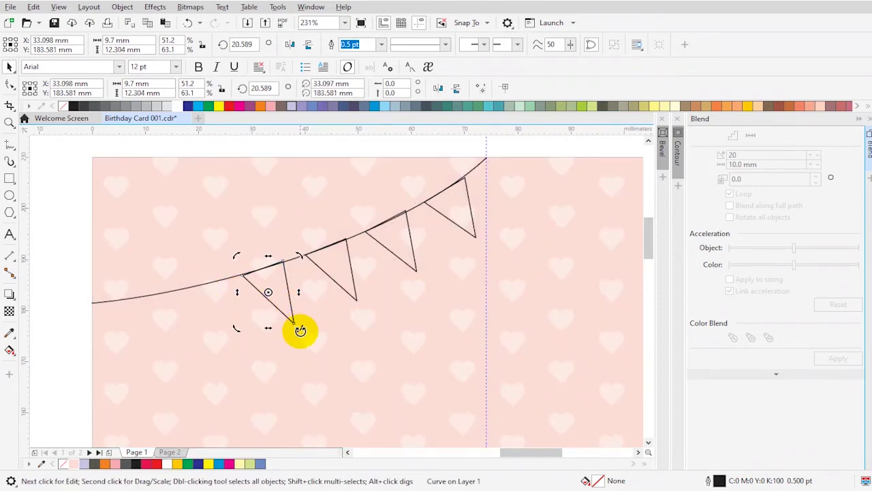
{"action": "key", "text": "ctrl+shift+z"}
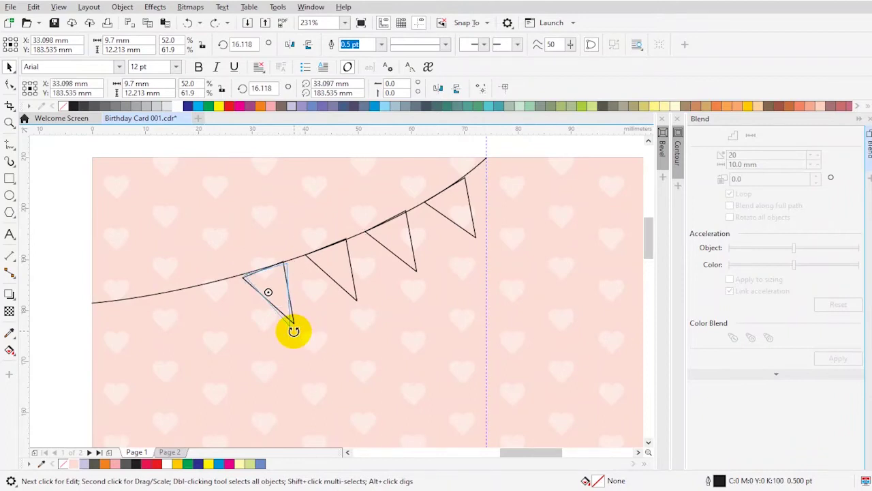
Add the leftmost pennant and tilt it to hang along the string's left end.
{"action": "mouse_move", "coordinate": [287, 302]}
{"action": "left_mouse_down"}
{"action": "mouse_move", "coordinate": [290, 329]}
{"action": "mouse_move", "coordinate": [284, 308]}
{"action": "mouse_move", "coordinate": [292, 315]}
{"action": "mouse_move", "coordinate": [292, 307]}
{"action": "mouse_move", "coordinate": [160, 344]}
{"action": "left_mouse_up"}
{"action": "left_click", "coordinate": [195, 305]}
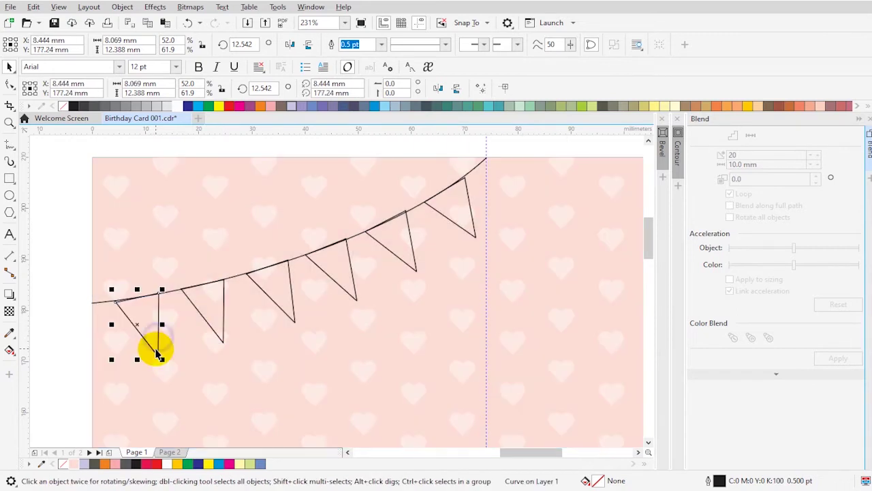
{"action": "left_click", "coordinate": [157, 347]}
{"action": "left_click", "coordinate": [158, 337]}
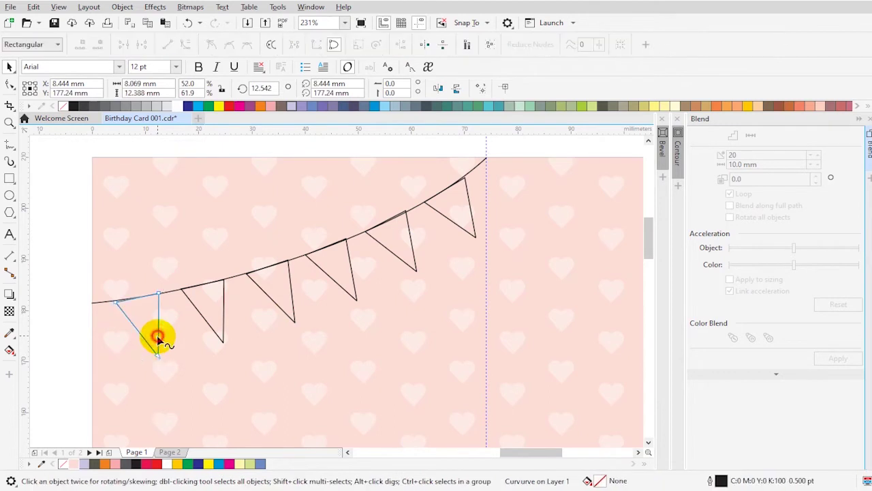
{"action": "left_click", "coordinate": [159, 337]}
{"action": "left_click", "coordinate": [156, 335]}
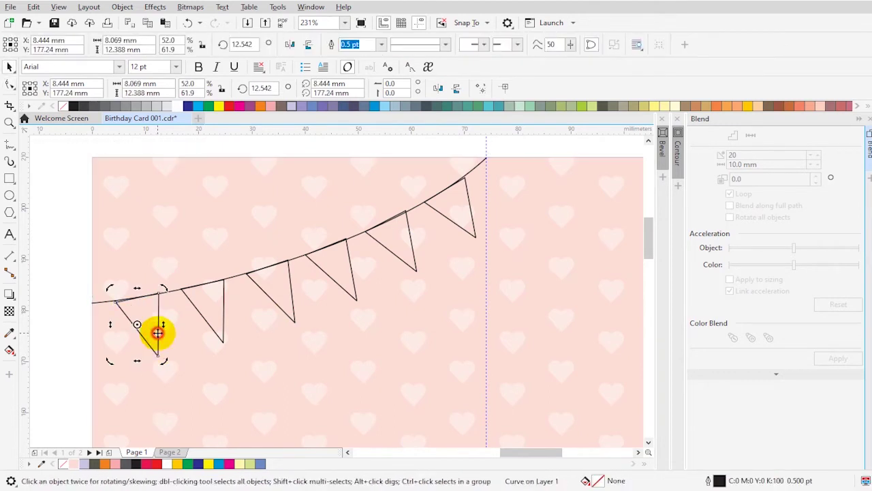
{"action": "left_click_drag", "start_coordinate": [130, 362], "coordinate": [129, 362]}
{"action": "mouse_move", "coordinate": [163, 326]}
{"action": "left_mouse_down"}
{"action": "mouse_move", "coordinate": [162, 335]}
{"action": "mouse_move", "coordinate": [156, 321]}
{"action": "left_mouse_up"}
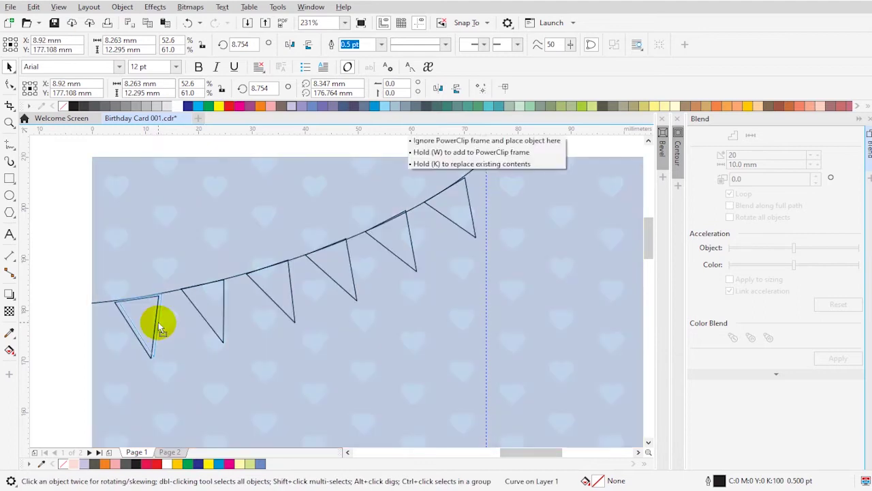
{"action": "left_click", "coordinate": [264, 345]}
{"action": "scroll", "coordinate": [263, 345], "scroll_direction": "down", "scroll_amount": 2}
Fill the two rightmost pennants magenta and blue.
{"action": "scroll", "coordinate": [191, 251], "scroll_direction": "down", "scroll_amount": 2}
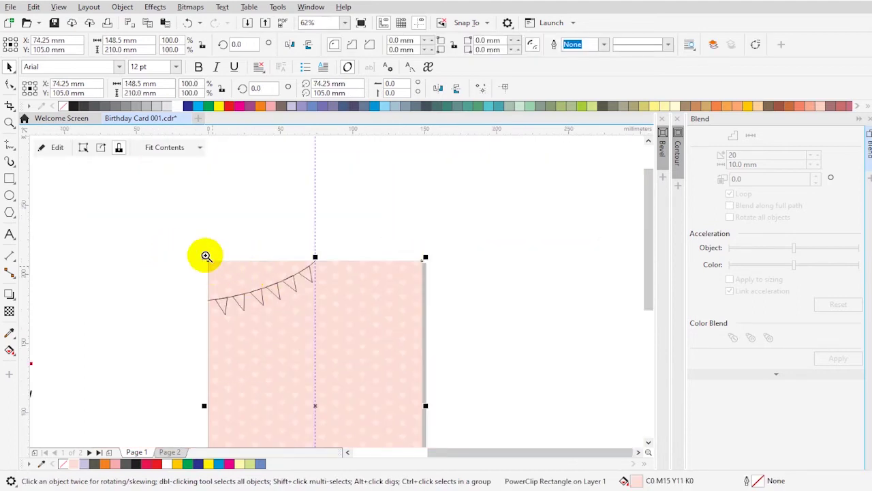
{"action": "key", "text": "z"}
{"action": "left_click", "coordinate": [224, 255]}
{"action": "left_click", "coordinate": [393, 315]}
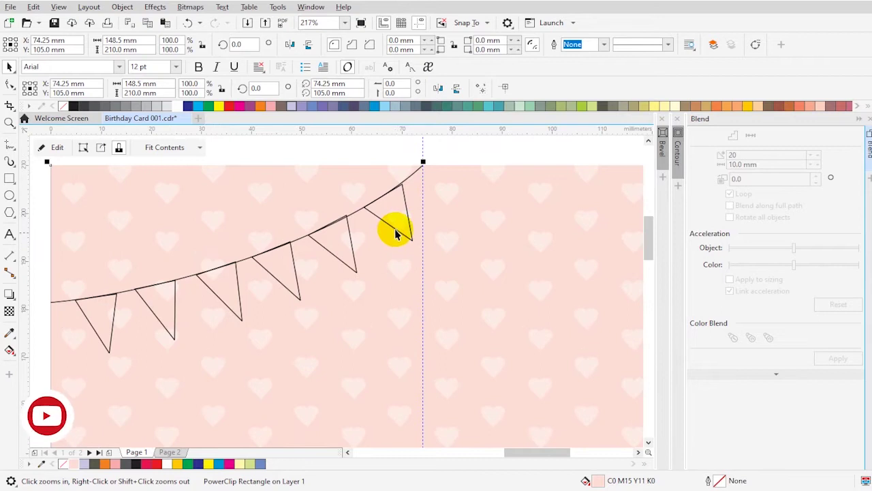
{"action": "key", "text": "space"}
{"action": "left_click", "coordinate": [397, 238]}
{"action": "left_click", "coordinate": [239, 105]}
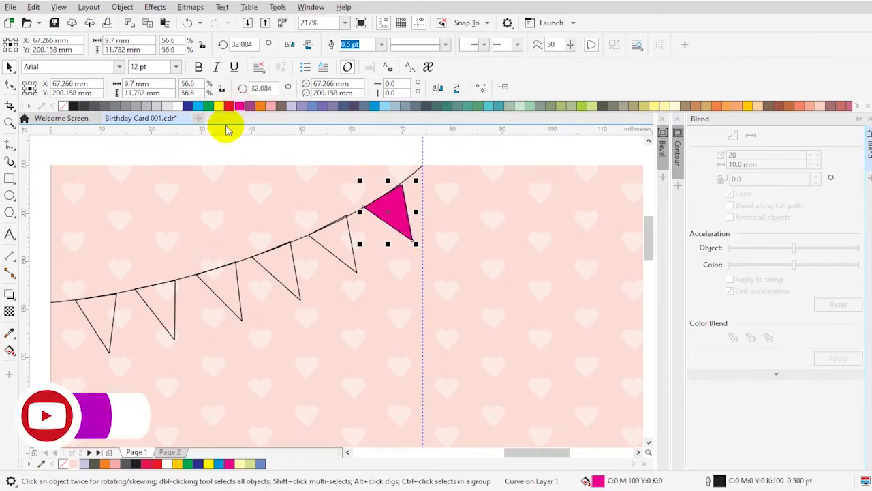
{"action": "mouse_move", "coordinate": [52, 147]}
{"action": "left_mouse_down"}
{"action": "mouse_move", "coordinate": [162, 272]}
{"action": "mouse_move", "coordinate": [351, 255]}
{"action": "left_mouse_up"}
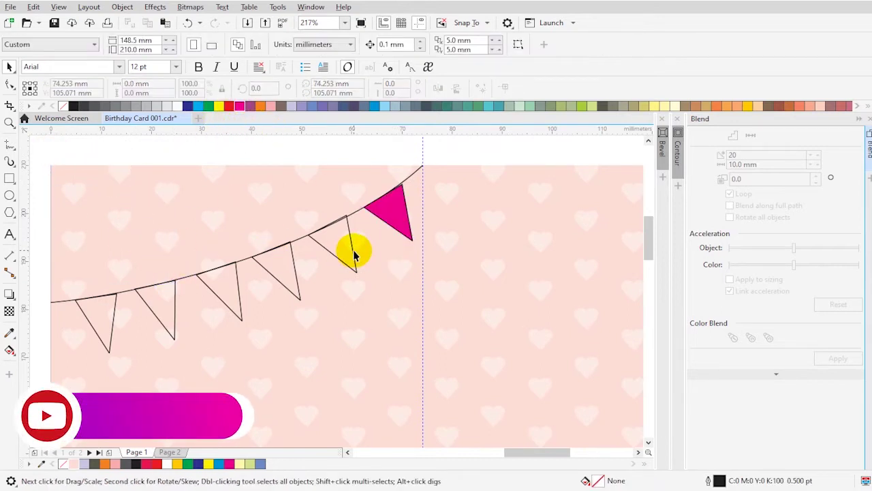
{"action": "left_click", "coordinate": [354, 255]}
{"action": "left_click", "coordinate": [198, 106]}
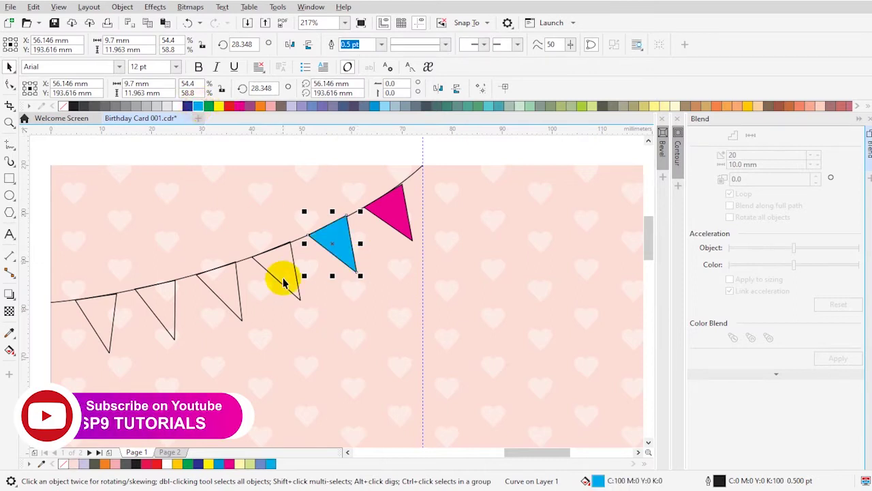
Fill the remaining four pennants orange, purple, green and navy.
{"action": "left_click", "coordinate": [277, 286]}
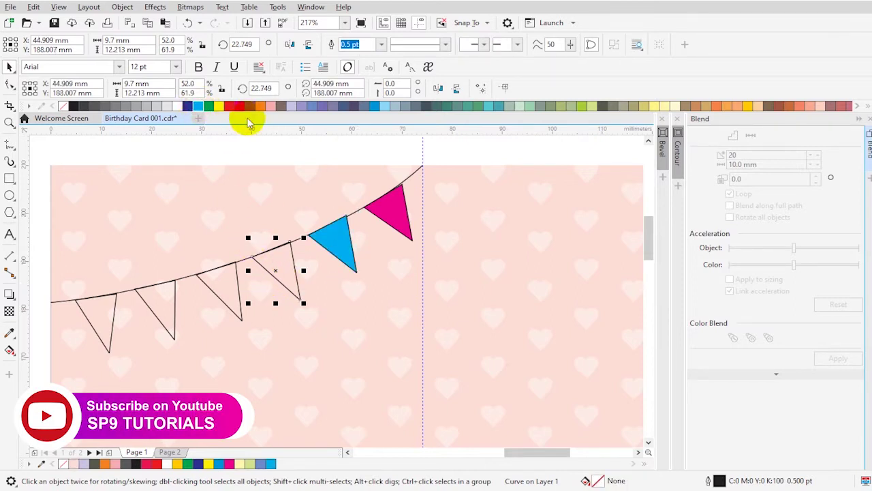
{"action": "left_click", "coordinate": [259, 106]}
{"action": "left_click", "coordinate": [235, 314]}
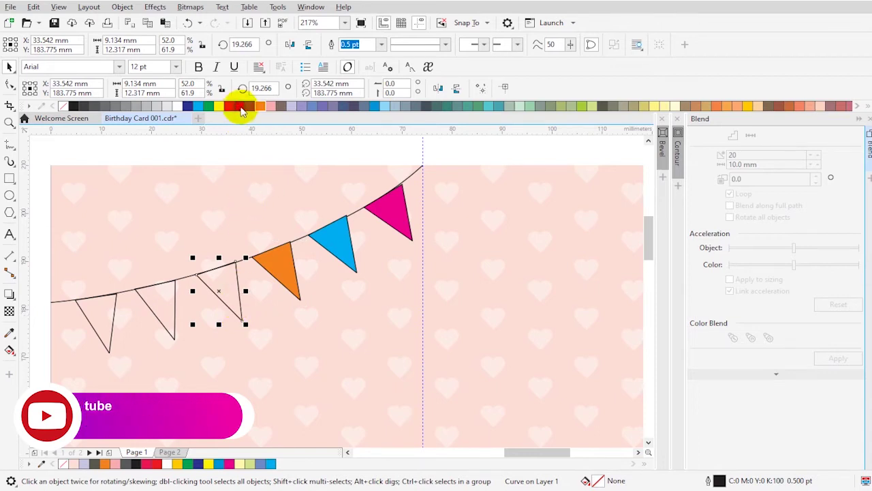
{"action": "left_click", "coordinate": [250, 106]}
{"action": "left_click", "coordinate": [171, 326]}
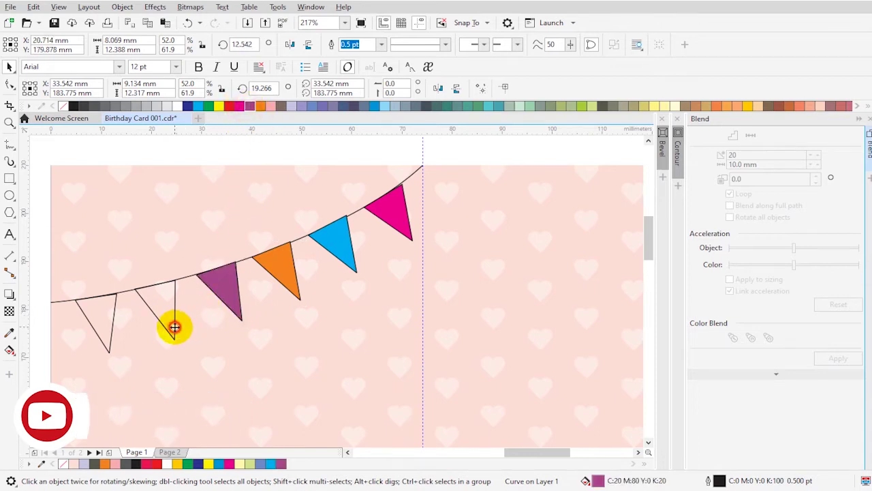
{"action": "left_click", "coordinate": [207, 107]}
{"action": "left_click", "coordinate": [111, 332]}
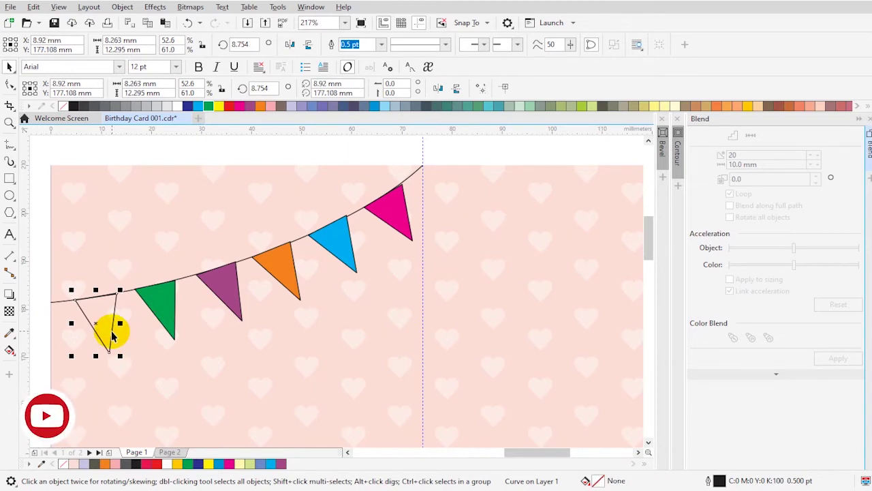
{"action": "left_click", "coordinate": [330, 108]}
{"action": "left_click", "coordinate": [298, 158]}
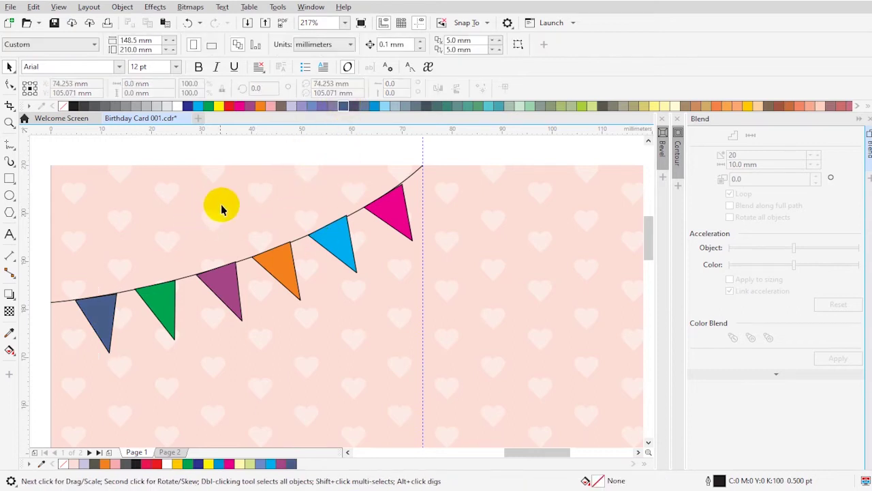
{"action": "key", "text": "z"}
{"action": "right_click", "coordinate": [273, 279]}
Select the bunting and set the string's outline width to 1.5 pt, replacing an initial 2 pt.
{"action": "left_click", "coordinate": [169, 197]}
{"action": "left_click_drag", "start_coordinate": [106, 162], "coordinate": [401, 348]}
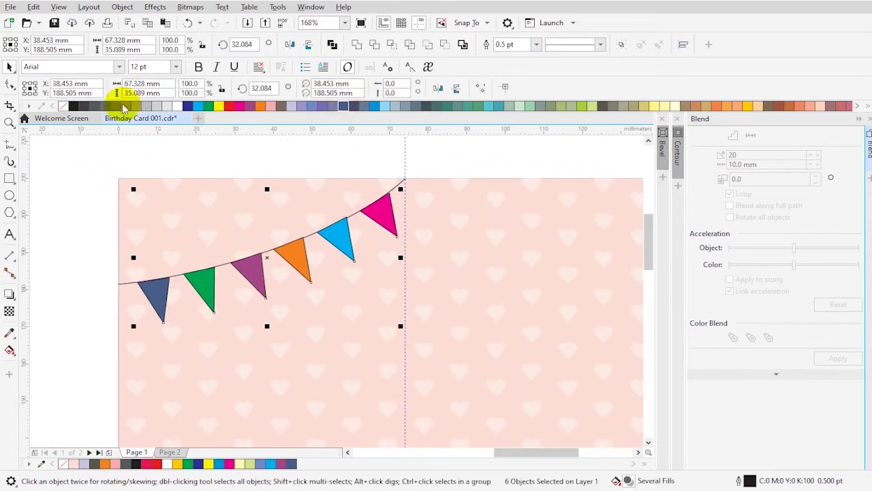
{"action": "left_click_drag", "start_coordinate": [82, 162], "coordinate": [454, 333]}
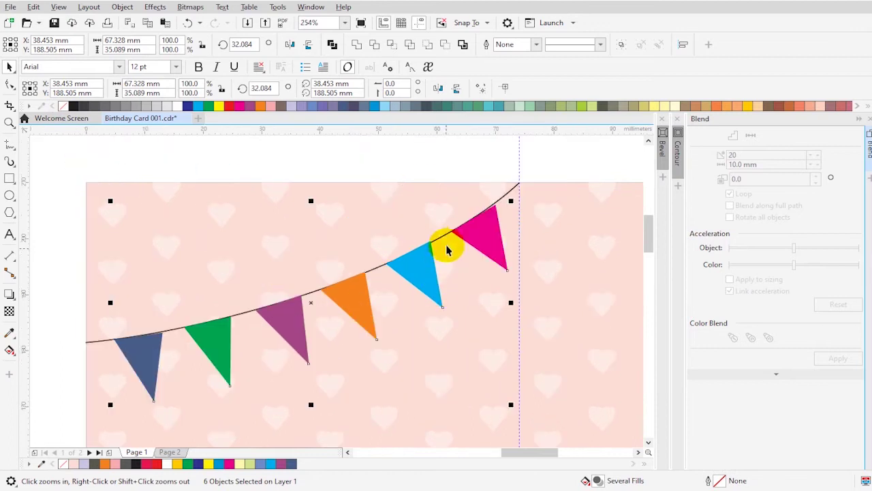
{"action": "key", "text": "space"}
{"action": "left_click", "coordinate": [447, 239]}
{"action": "left_click", "coordinate": [346, 45]}
{"action": "type", "text": "2"}
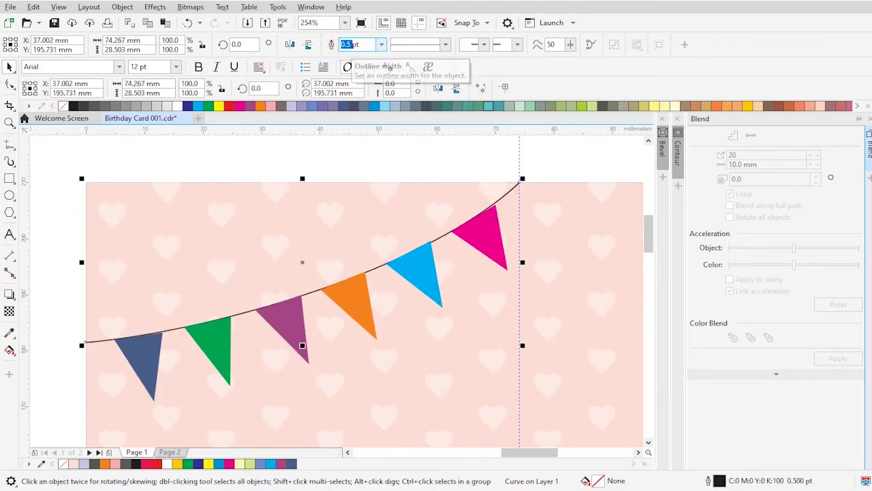
{"action": "key", "text": "Return"}
{"action": "double_click", "coordinate": [341, 45]}
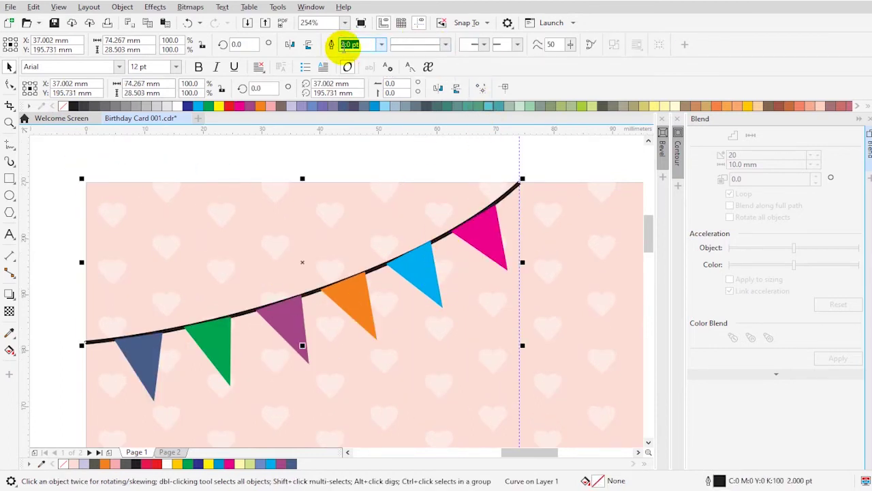
{"action": "type", "text": "1.5"}
{"action": "key", "text": "Return"}
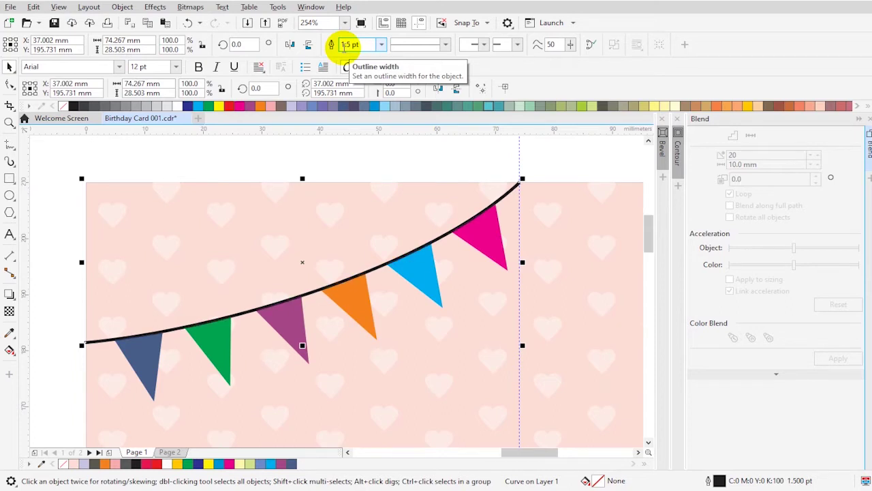
Duplicate the left bunting, mirror it horizontally and join it at the card's centre.
{"action": "left_click", "coordinate": [423, 384]}
{"action": "scroll", "coordinate": [413, 379], "scroll_direction": "down", "scroll_amount": 2}
{"action": "scroll", "coordinate": [318, 327], "scroll_direction": "down", "scroll_amount": 1}
{"action": "scroll", "coordinate": [281, 334], "scroll_direction": "up", "scroll_amount": 1}
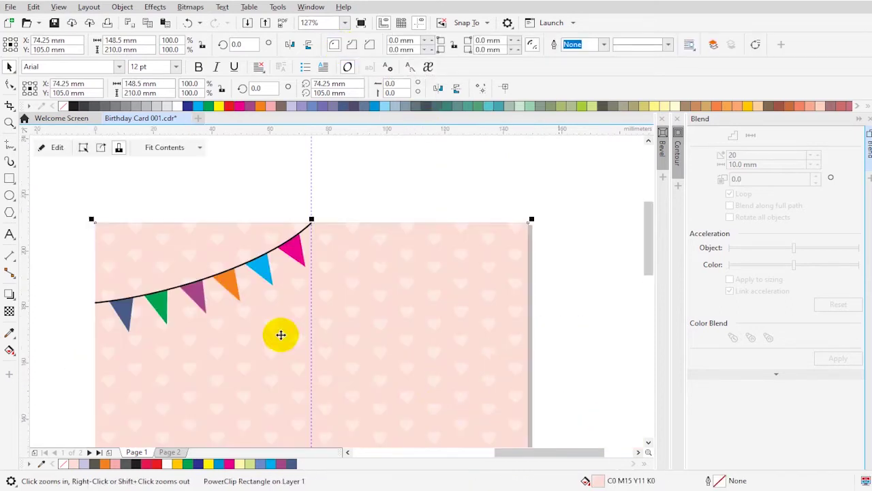
{"action": "left_click_drag", "start_coordinate": [68, 205], "coordinate": [370, 370]}
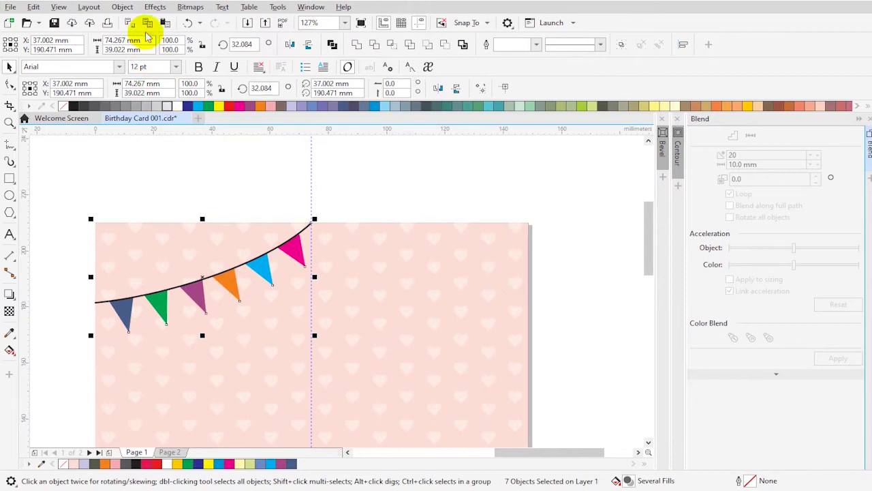
{"action": "left_click", "coordinate": [168, 23]}
{"action": "left_click_drag", "start_coordinate": [253, 291], "coordinate": [436, 288]}
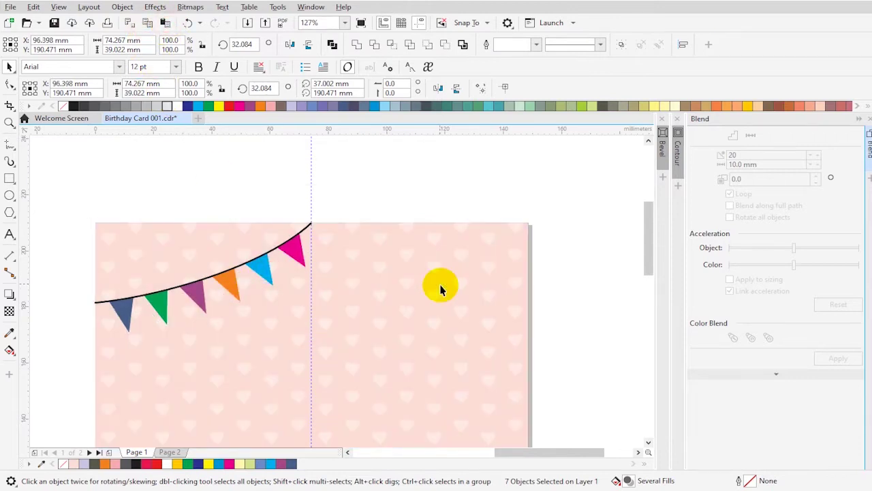
{"action": "key", "text": "z"}
{"action": "left_click", "coordinate": [565, 351]}
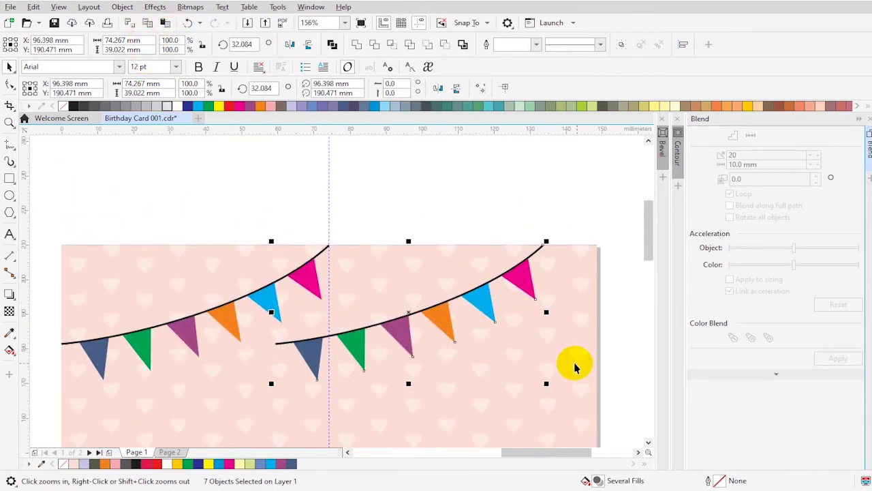
{"action": "left_click", "coordinate": [290, 44]}
{"action": "left_click_drag", "start_coordinate": [356, 311], "coordinate": [410, 311]}
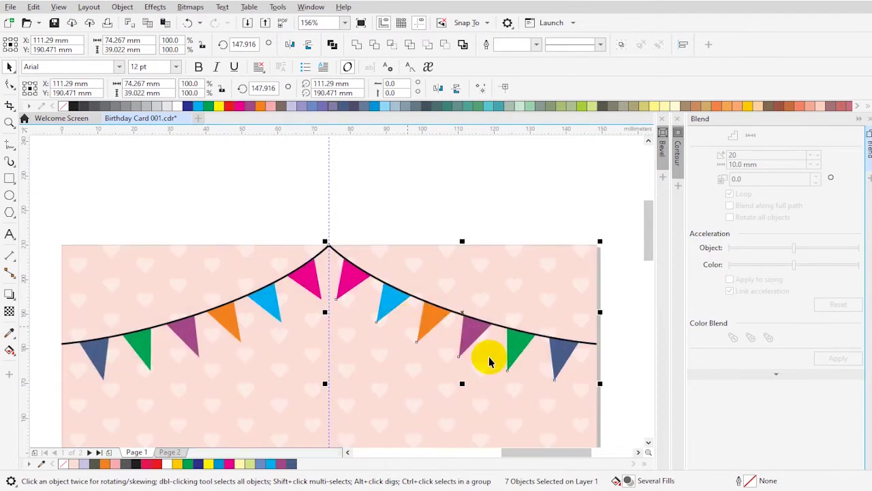
{"action": "left_click", "coordinate": [595, 390]}
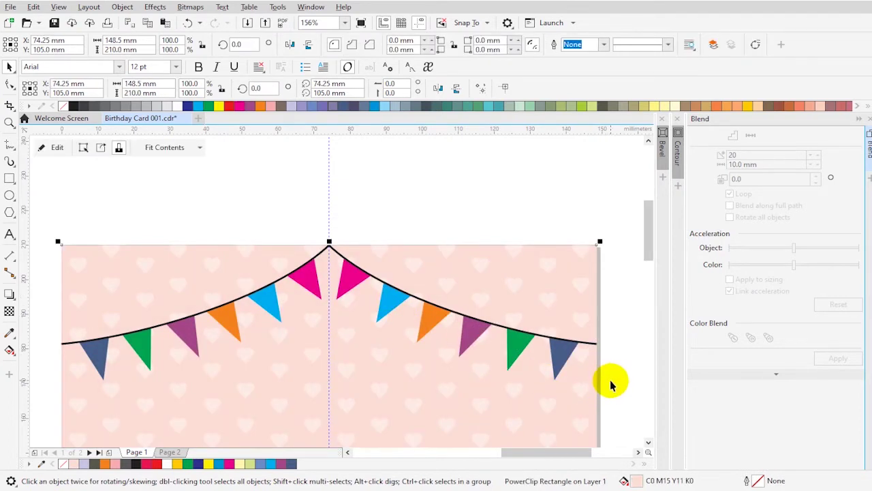
Recolour the right pennants navy, green, purple, orange, cyan and magenta, working outward from centre.
{"action": "left_click", "coordinate": [354, 281]}
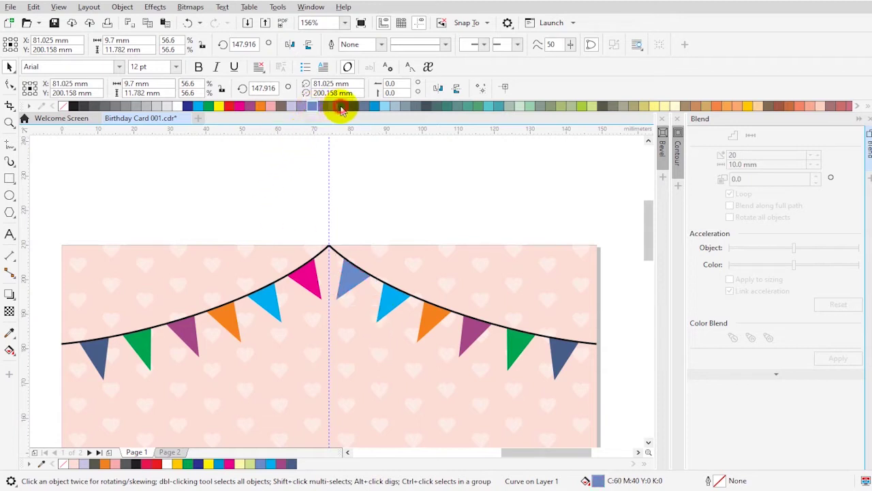
{"action": "left_click", "coordinate": [342, 110]}
{"action": "left_click", "coordinate": [390, 293]}
{"action": "left_click", "coordinate": [209, 106]}
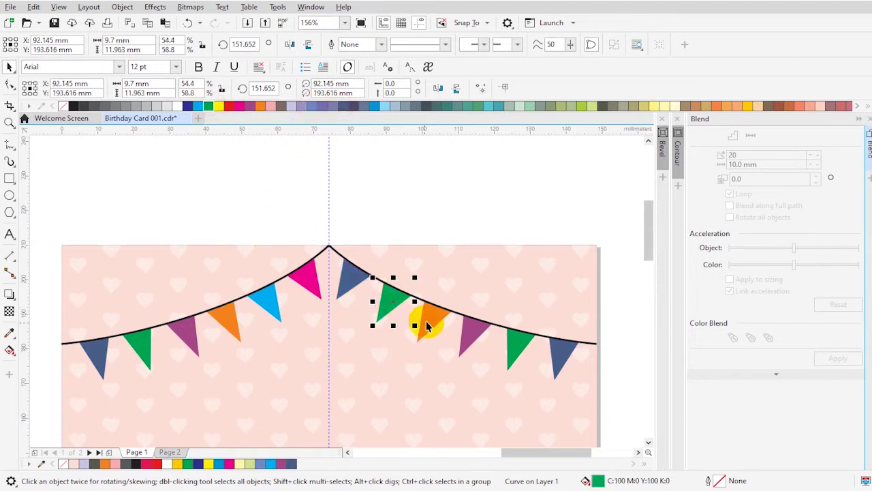
{"action": "left_click", "coordinate": [428, 326]}
{"action": "left_click", "coordinate": [249, 106]}
{"action": "left_click", "coordinate": [231, 107]}
{"action": "left_click", "coordinate": [260, 109]}
{"action": "left_click", "coordinate": [515, 347]}
{"action": "left_click", "coordinate": [199, 107]}
{"action": "left_click", "coordinate": [566, 370]}
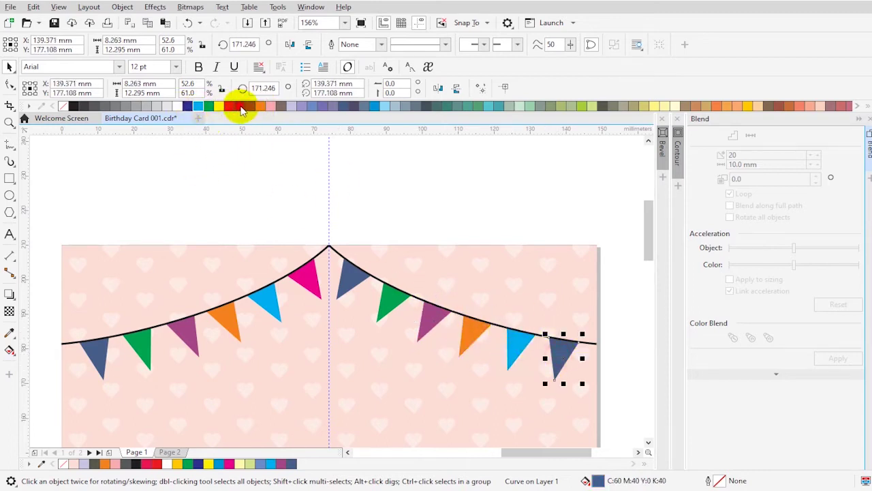
{"action": "left_click", "coordinate": [526, 228]}
PowerClip the whole bunting inside the pink card background.
{"action": "scroll", "coordinate": [288, 321], "scroll_direction": "down", "scroll_amount": 2}
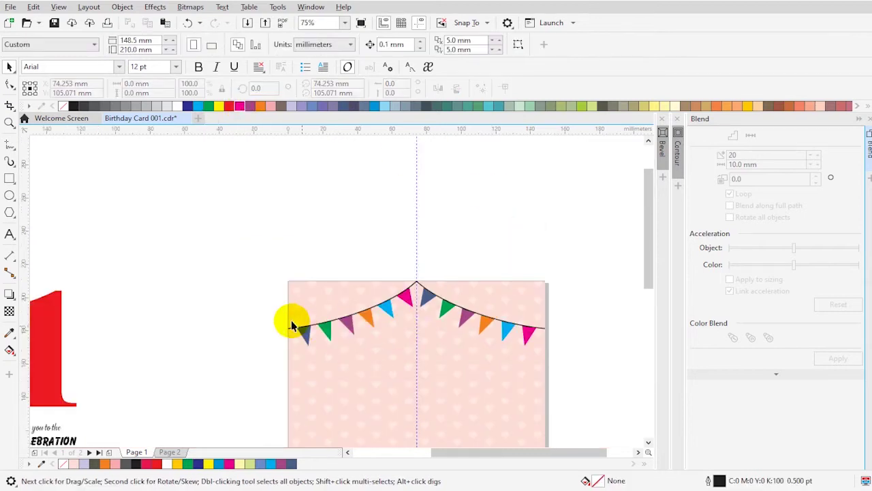
{"action": "key", "text": "z"}
{"action": "left_click_drag", "start_coordinate": [240, 261], "coordinate": [597, 453]}
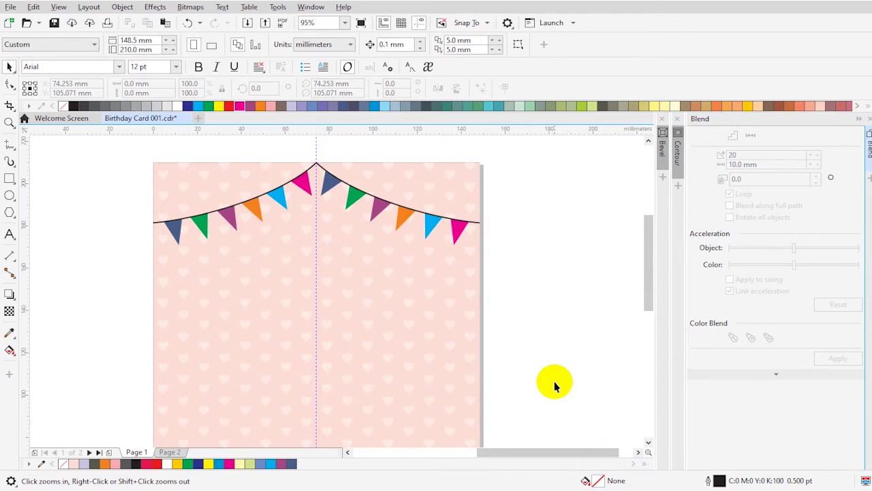
{"action": "key", "text": "space"}
{"action": "scroll", "coordinate": [545, 375], "scroll_direction": "down", "scroll_amount": 2}
{"action": "left_click_drag", "start_coordinate": [287, 228], "coordinate": [522, 317]}
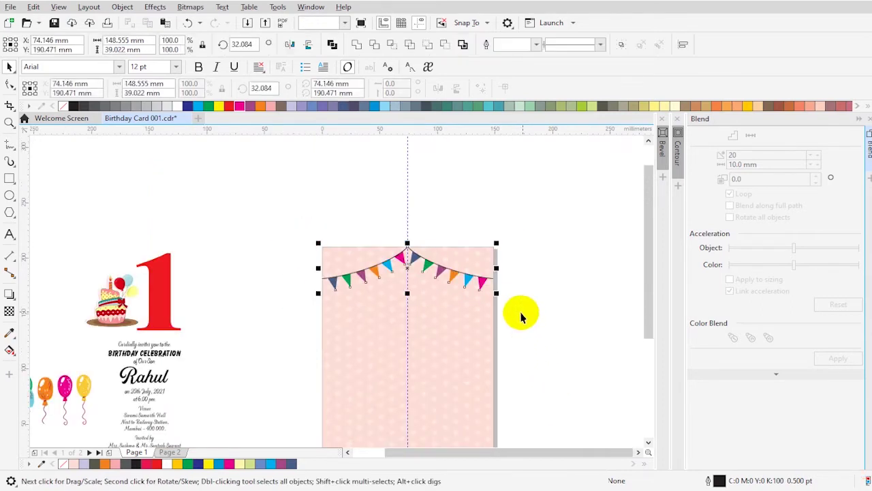
{"action": "left_click", "coordinate": [473, 311]}
{"action": "left_click", "coordinate": [466, 287]}
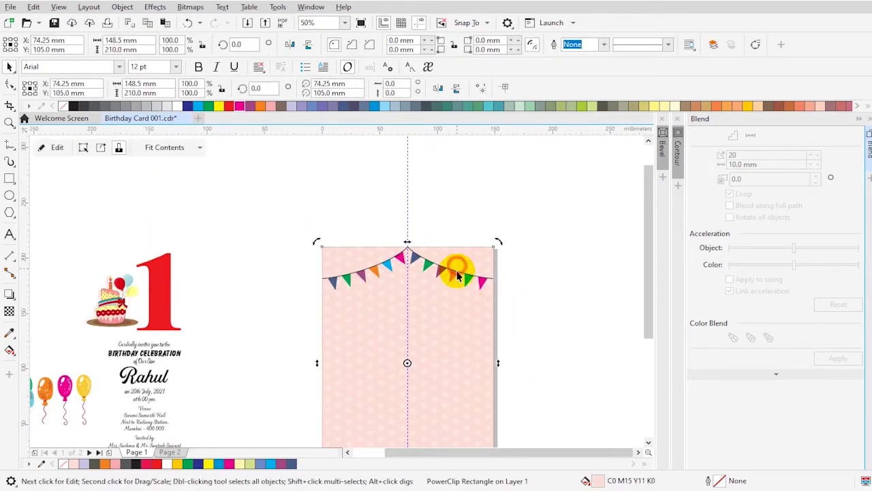
{"action": "left_click", "coordinate": [481, 300], "text": "ctrl"}
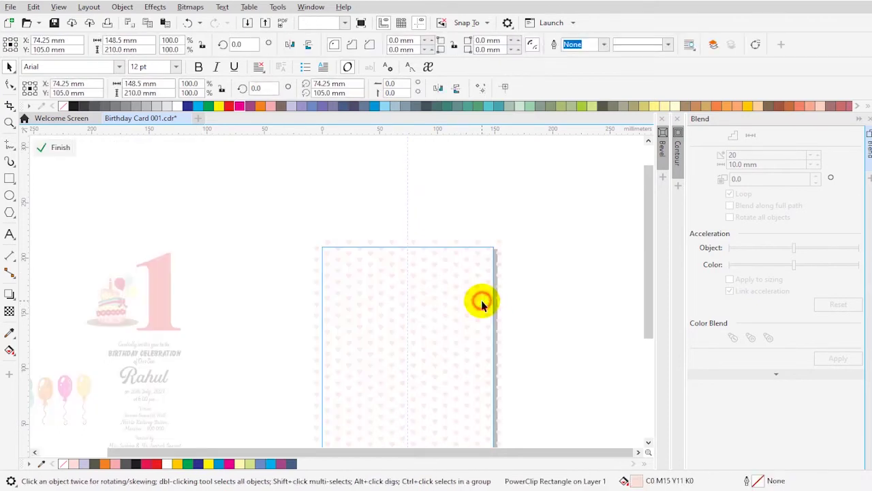
Nudge the clipped bunting up against the card's top edge and finish editing contents.
{"action": "key", "text": "z"}
{"action": "left_click_drag", "start_coordinate": [289, 234], "coordinate": [503, 310]}
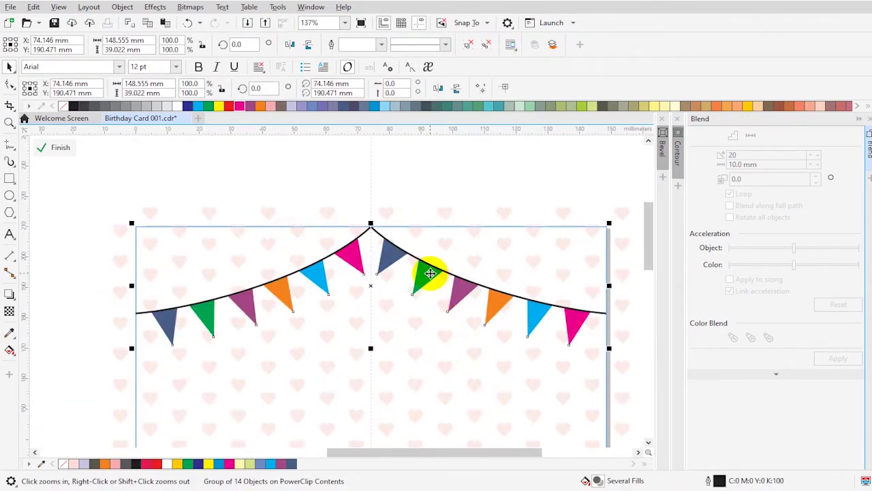
{"action": "left_click_drag", "start_coordinate": [428, 273], "coordinate": [425, 267]}
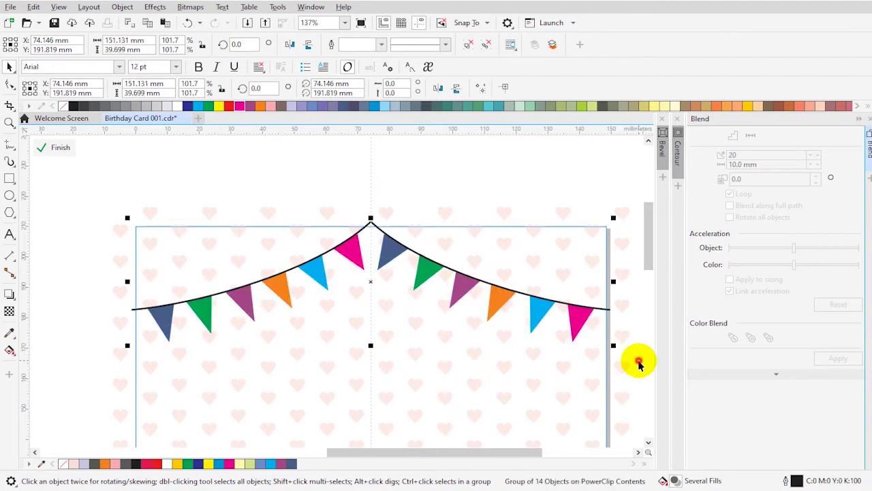
{"action": "left_click", "coordinate": [442, 365], "text": "ctrl"}
{"action": "key", "text": "F4"}
Draw a frame rectangle on the pink card.
{"action": "left_click", "coordinate": [380, 370]}
{"action": "scroll", "coordinate": [452, 265], "scroll_direction": "down", "scroll_amount": 2}
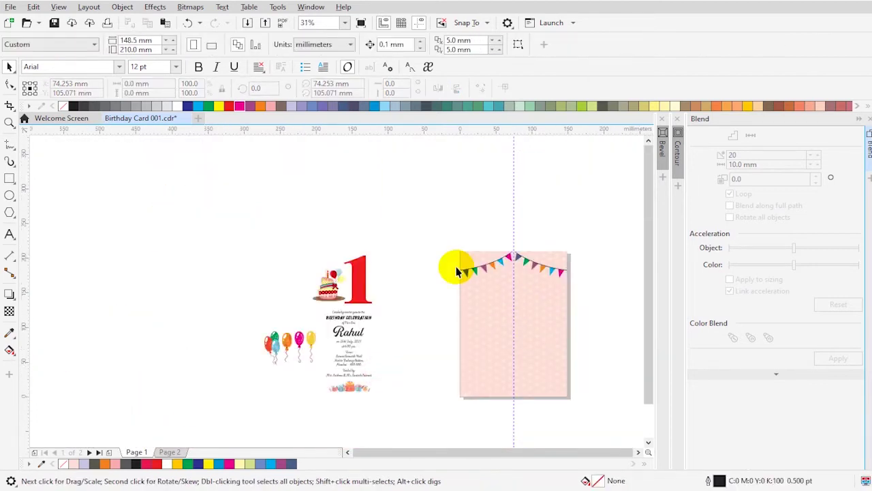
{"action": "key", "text": "z"}
{"action": "left_click_drag", "start_coordinate": [425, 226], "coordinate": [600, 388]}
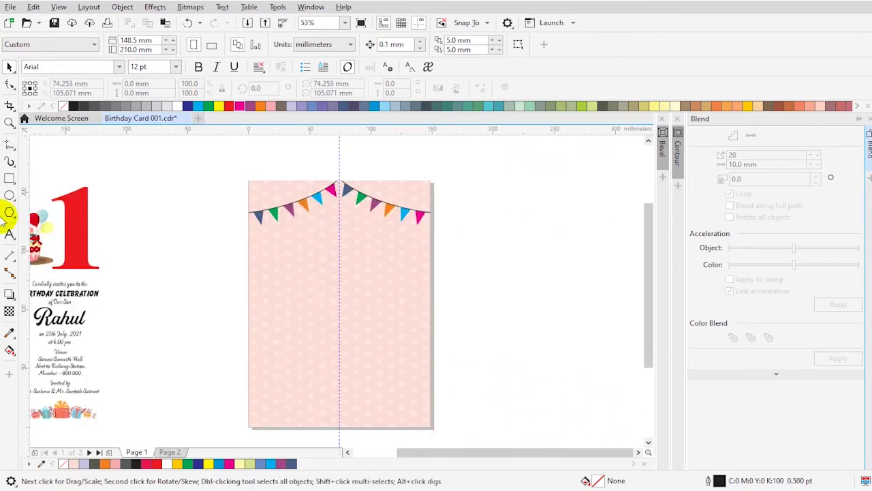
{"action": "left_click", "coordinate": [10, 177]}
{"action": "left_click_drag", "start_coordinate": [273, 231], "coordinate": [405, 412]}
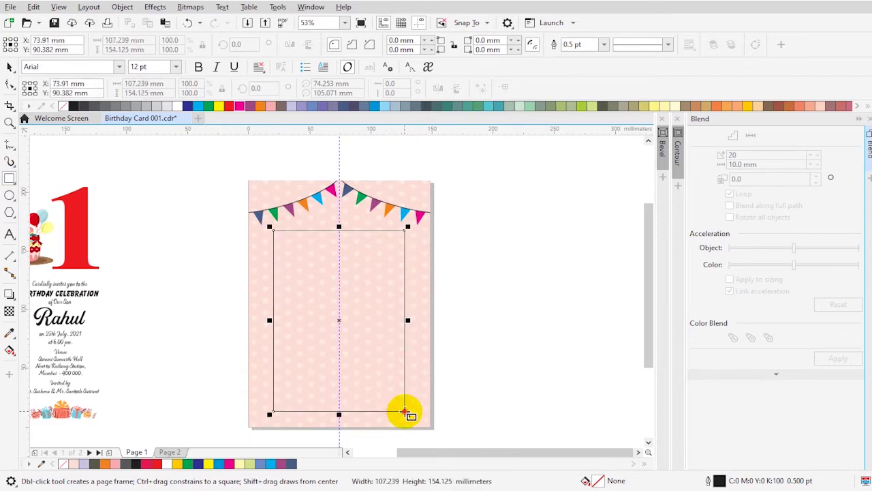
Draw a circle about 30 mm across and centre it on the page.
{"action": "key", "text": "z"}
{"action": "left_click_drag", "start_coordinate": [195, 194], "coordinate": [511, 428]}
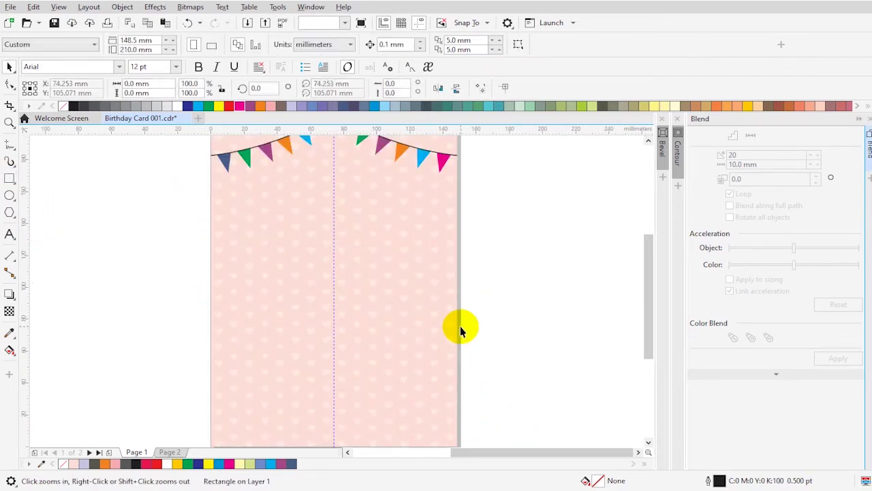
{"action": "left_click", "coordinate": [9, 195]}
{"action": "left_click_drag", "start_coordinate": [326, 220], "coordinate": [366, 268]}
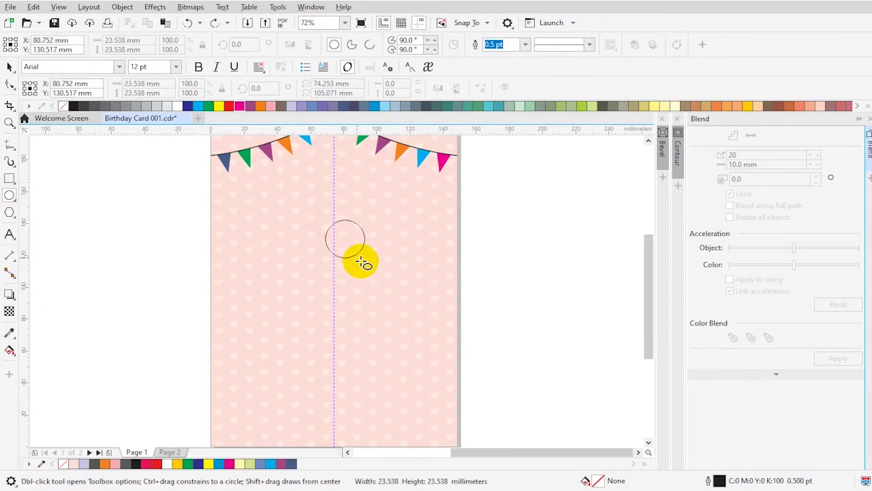
{"action": "key", "text": "space"}
{"action": "left_click", "coordinate": [376, 284], "text": "shift"}
{"action": "key", "text": "c"}
Add a horizontal guideline through the circle's centre.
{"action": "key", "text": "z"}
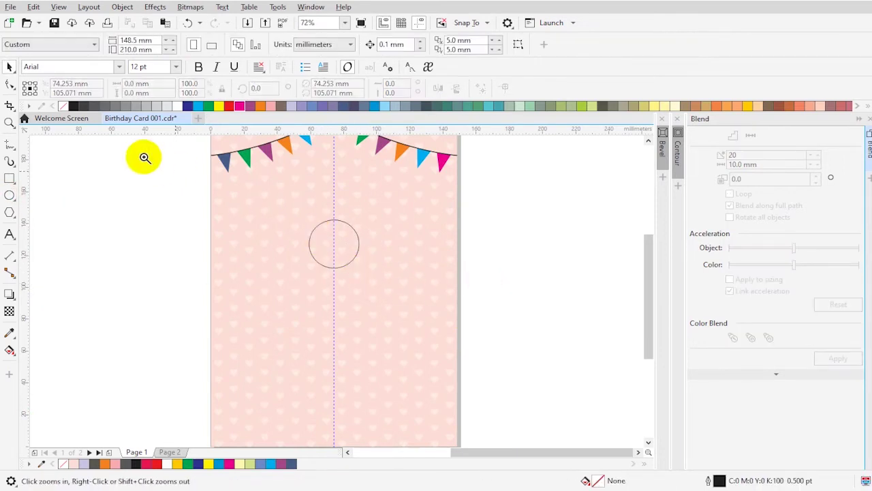
{"action": "left_click_drag", "start_coordinate": [271, 206], "coordinate": [409, 289]}
{"action": "key", "text": "space"}
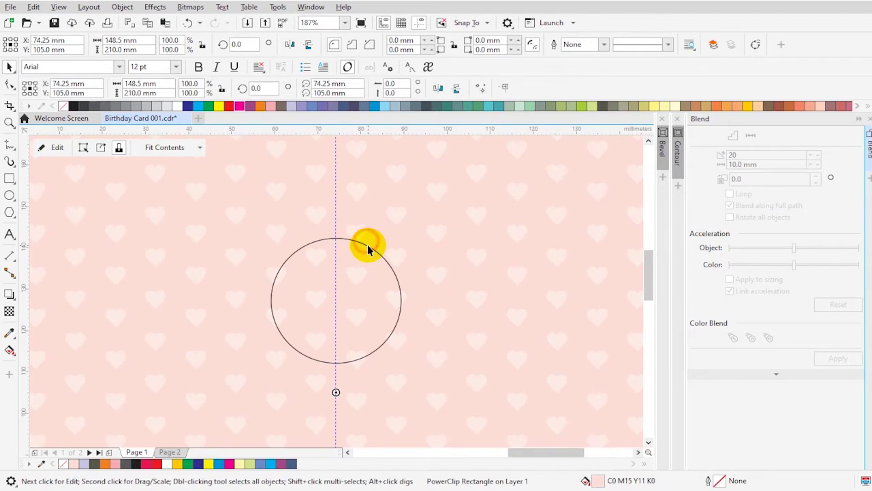
{"action": "left_click", "coordinate": [365, 244]}
{"action": "left_click_drag", "start_coordinate": [377, 130], "coordinate": [408, 301]}
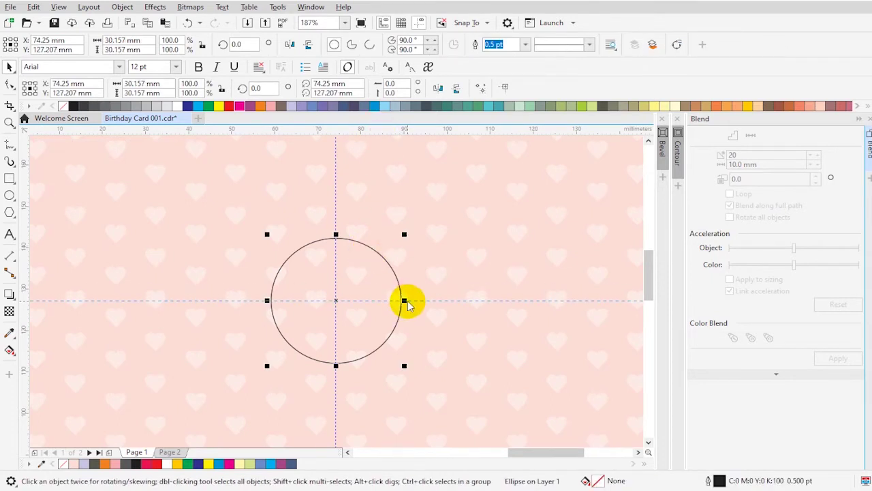
{"action": "left_click", "coordinate": [387, 341]}
{"action": "scroll", "coordinate": [389, 343], "scroll_direction": "down", "scroll_amount": 3}
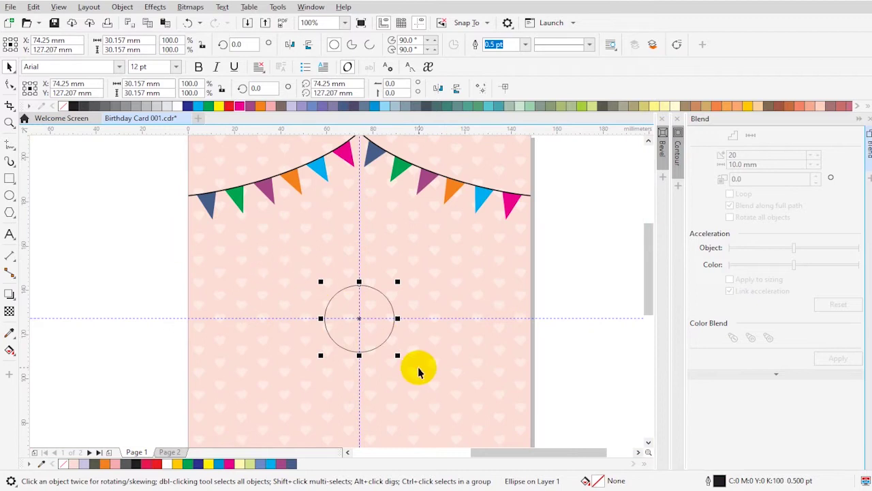
Place a copy of the circle directly above it and shrink it to about 84%.
{"action": "left_click_drag", "start_coordinate": [359, 317], "coordinate": [360, 252]}
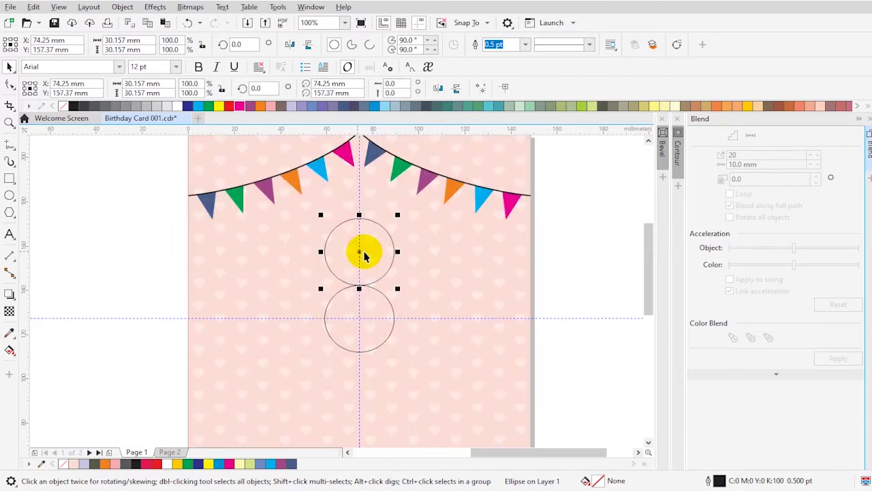
{"action": "left_click", "coordinate": [869, 119]}
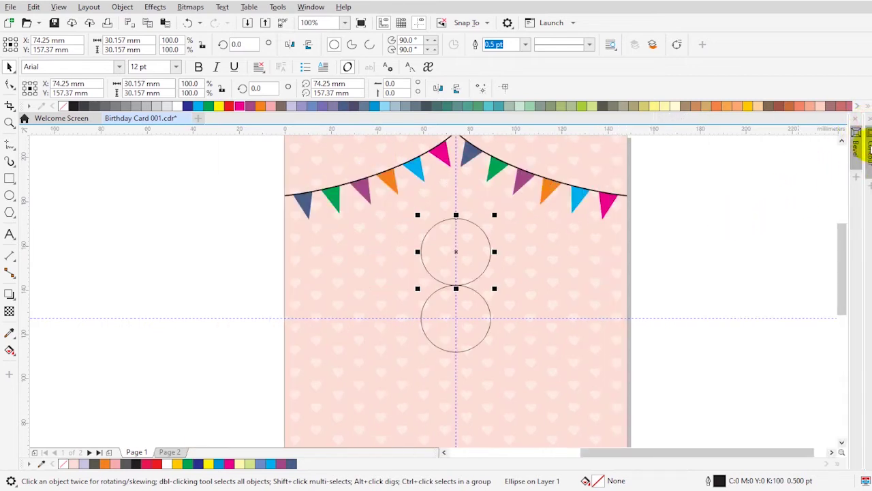
{"action": "left_click", "coordinate": [775, 247]}
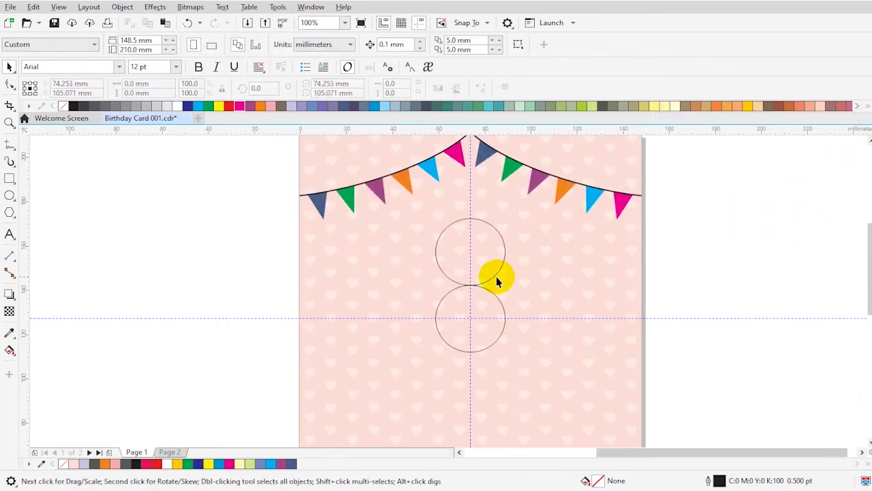
{"action": "left_click", "coordinate": [495, 275]}
{"action": "left_click_drag", "start_coordinate": [508, 289], "coordinate": [508, 286]}
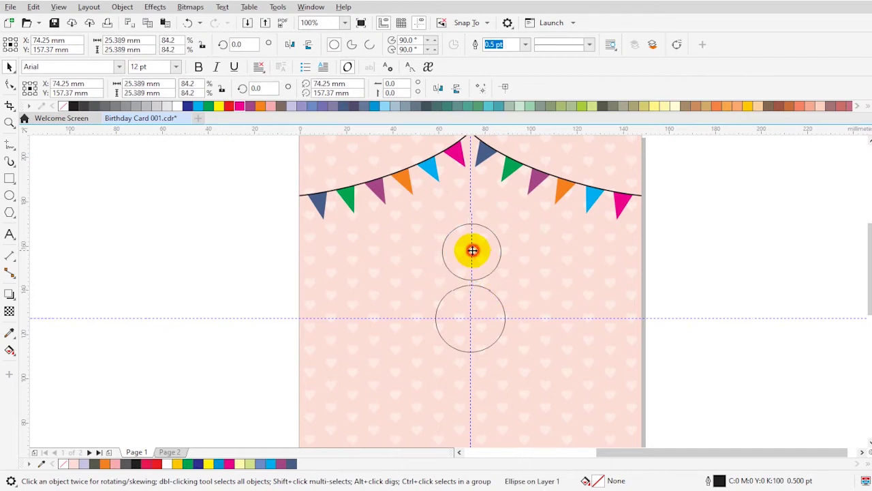
{"action": "left_click_drag", "start_coordinate": [473, 247], "coordinate": [480, 271]}
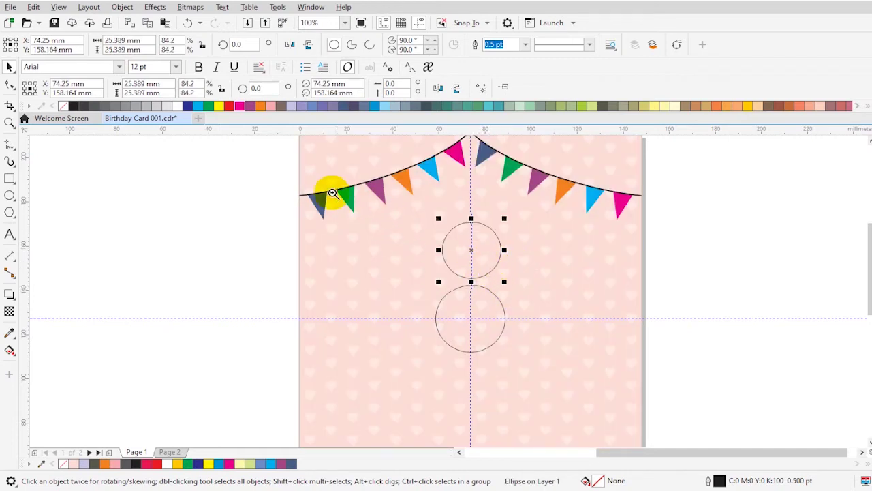
Zoom in on the two circles and reselect the smaller upper circle.
{"action": "key", "text": "z"}
{"action": "left_click", "coordinate": [497, 282]}
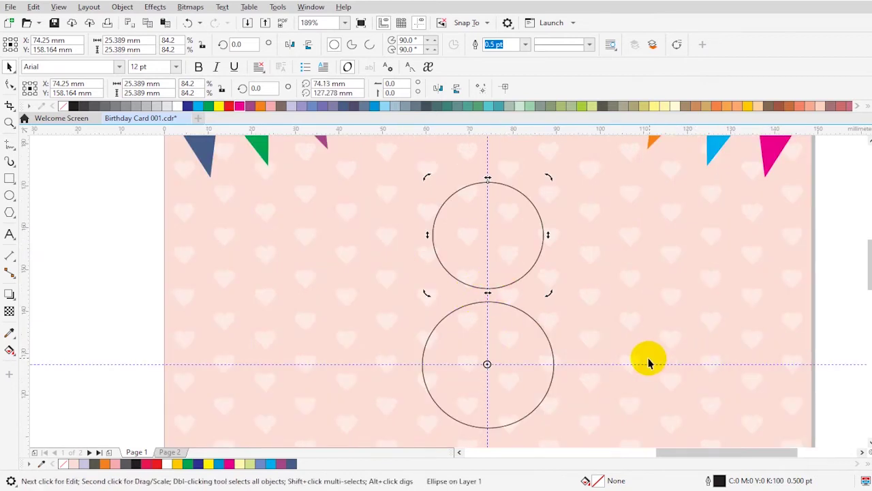
{"action": "left_click", "coordinate": [648, 360]}
{"action": "scroll", "coordinate": [648, 359], "scroll_direction": "down", "scroll_amount": 2}
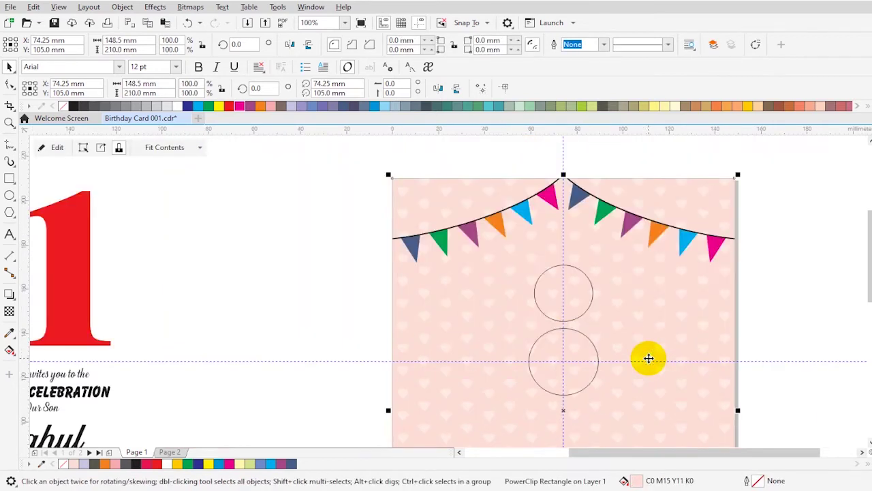
{"action": "scroll", "coordinate": [648, 357], "scroll_direction": "down", "scroll_amount": 2}
{"action": "key", "text": "z"}
{"action": "left_click_drag", "start_coordinate": [496, 278], "coordinate": [779, 415]}
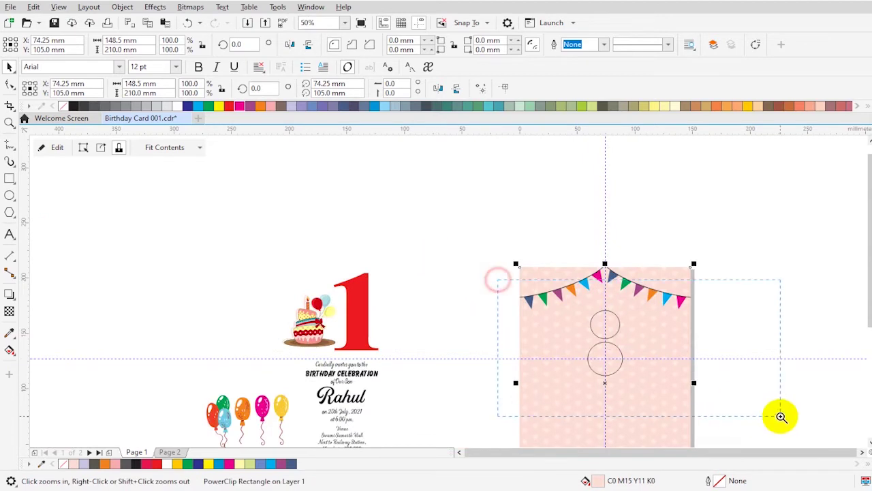
{"action": "key", "text": "space"}
{"action": "left_click", "coordinate": [386, 271]}
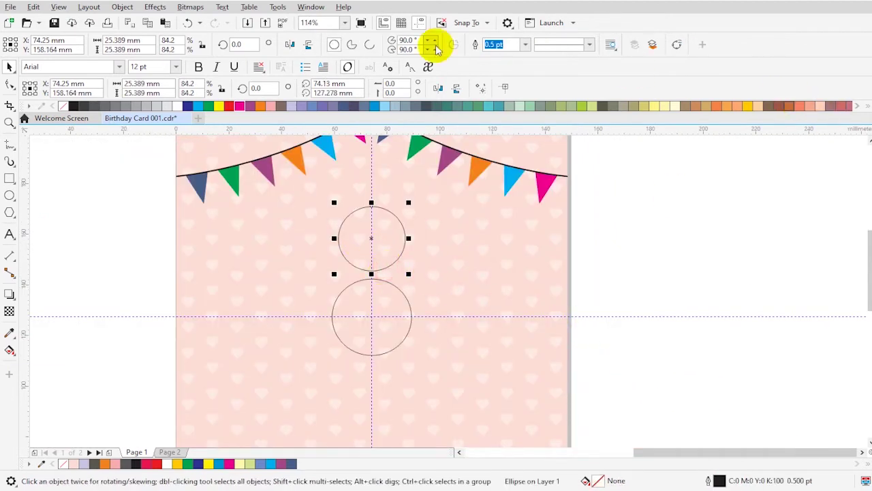
Repeatedly rotate copies of the small circle 40° around the centre with the Transform docker.
{"action": "left_click", "coordinate": [306, 8]}
{"action": "mouse_move", "coordinate": [325, 162]}
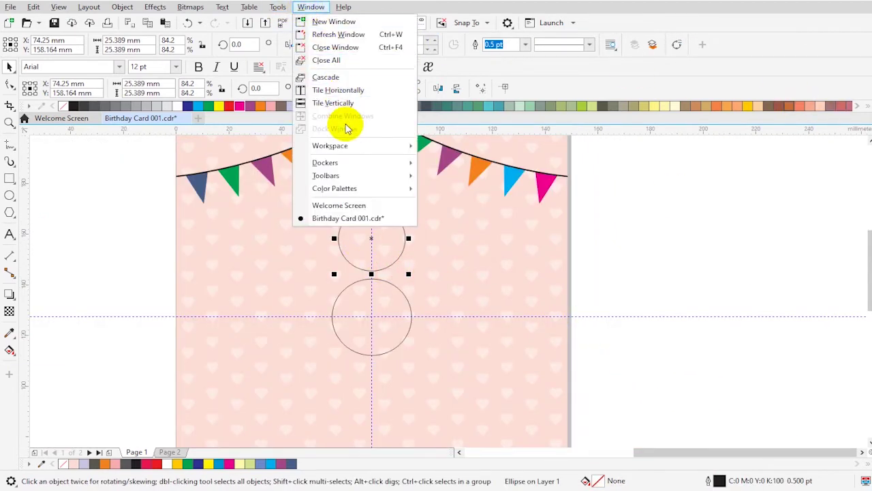
{"action": "left_click", "coordinate": [477, 107]}
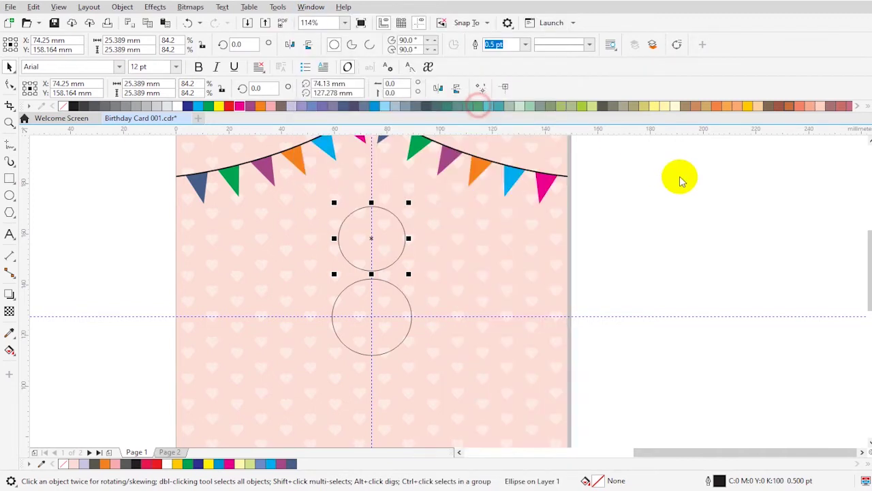
{"action": "double_click", "coordinate": [763, 173]}
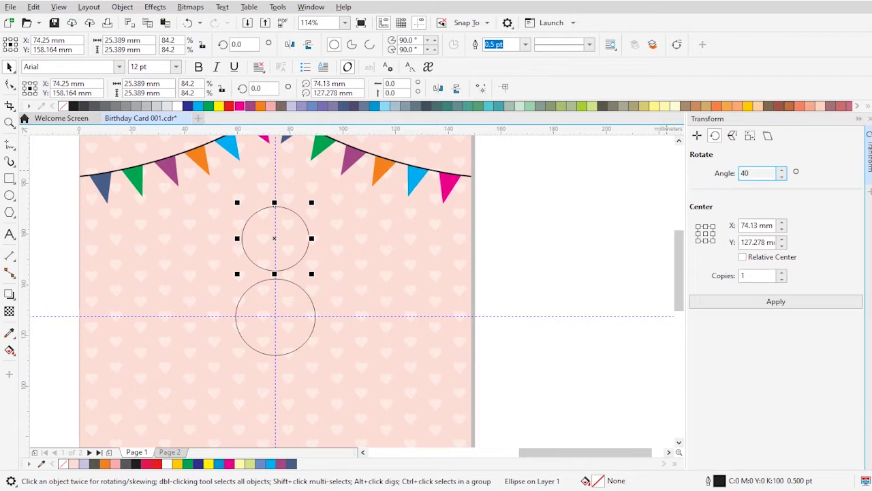
{"action": "key", "text": "Tab"}
{"action": "left_click", "coordinate": [778, 301]}
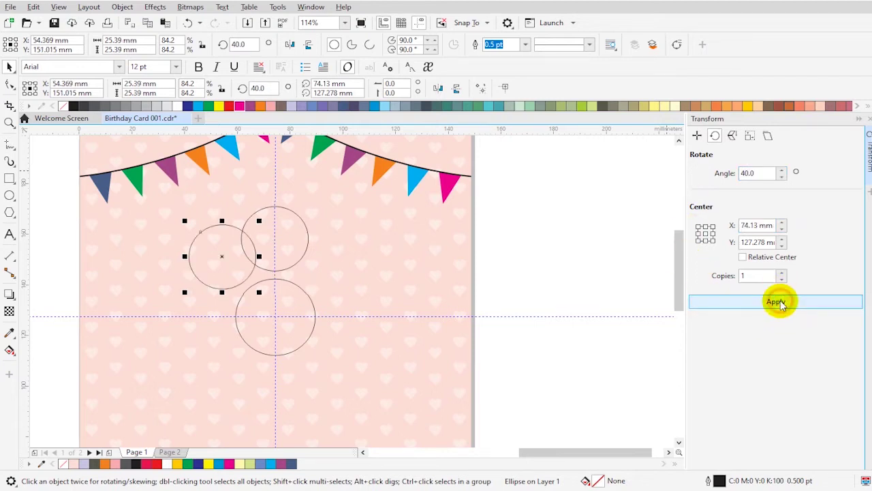
{"action": "left_click", "coordinate": [779, 302]}
{"action": "left_click", "coordinate": [778, 301]}
{"action": "left_click", "coordinate": [779, 304]}
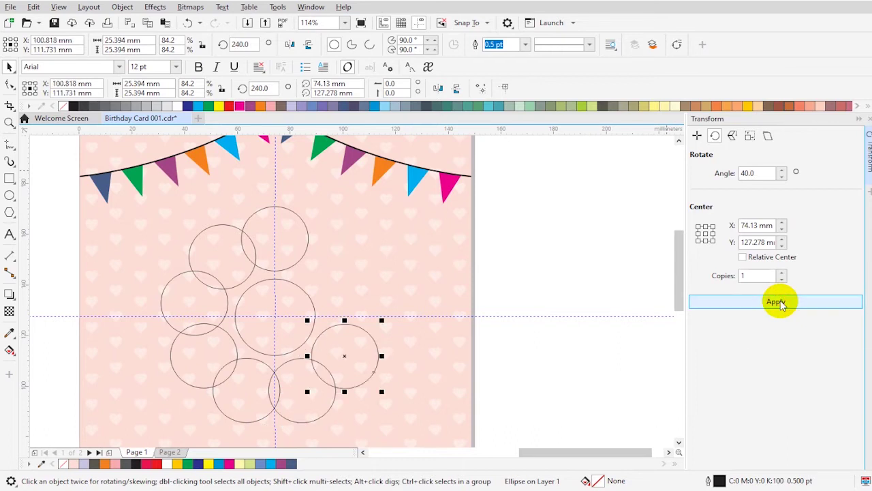
{"action": "left_click", "coordinate": [780, 304]}
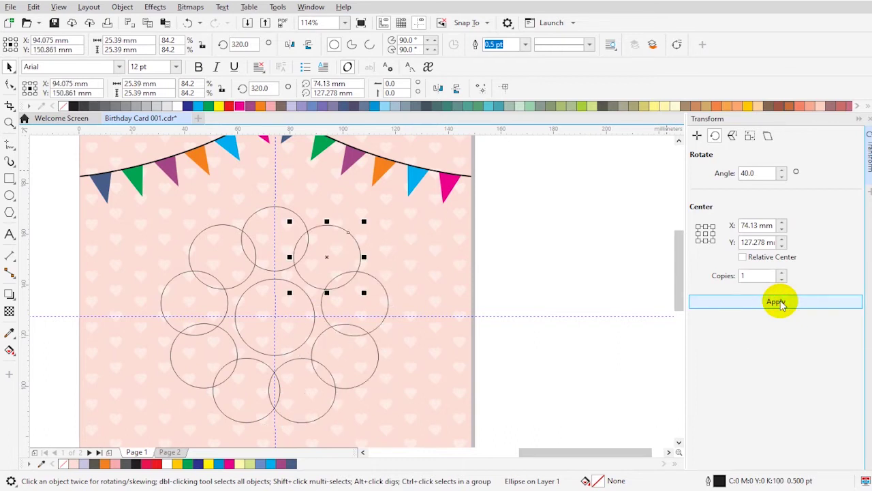
Enlarge the centre circle to 49.003 mm.
{"action": "left_click", "coordinate": [569, 351]}
{"action": "left_click", "coordinate": [239, 297]}
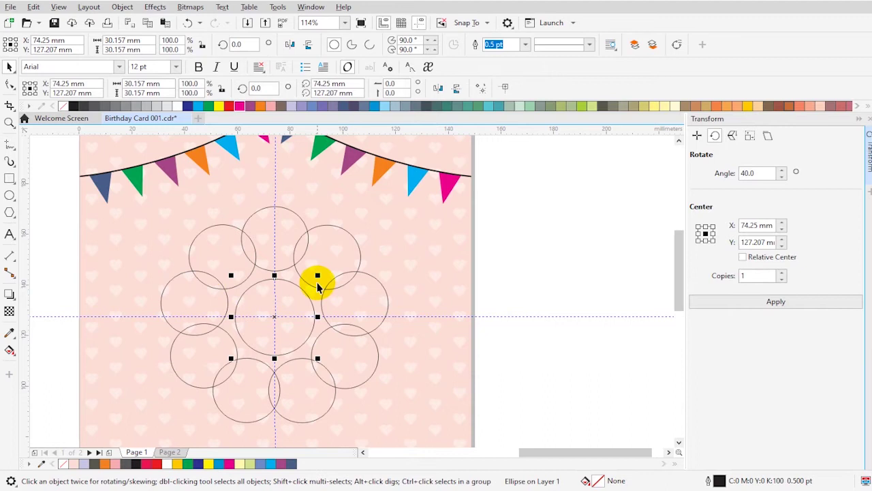
{"action": "left_click", "coordinate": [492, 410]}
{"action": "left_click", "coordinate": [68, 197]}
{"action": "scroll", "coordinate": [416, 422], "scroll_direction": "down", "scroll_amount": 1}
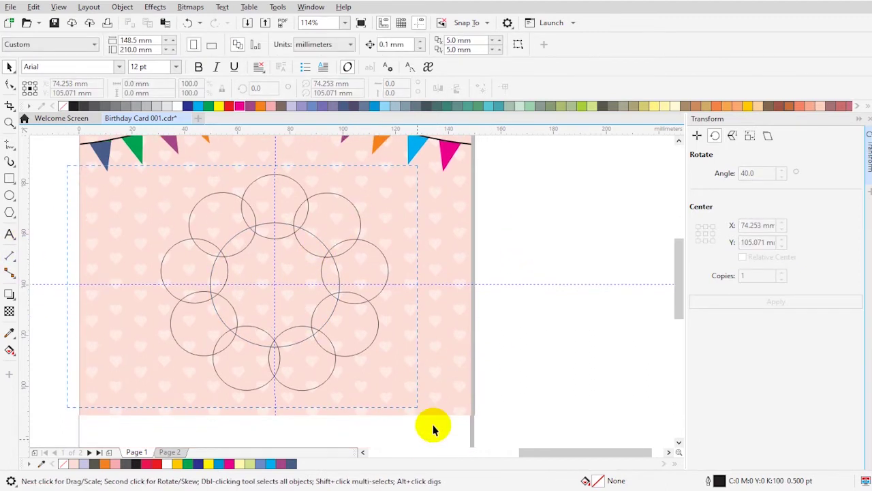
Weld all ten circles into one flower, shrink it to about 69%, and move it under the bunting.
{"action": "key", "text": "ctrl+a"}
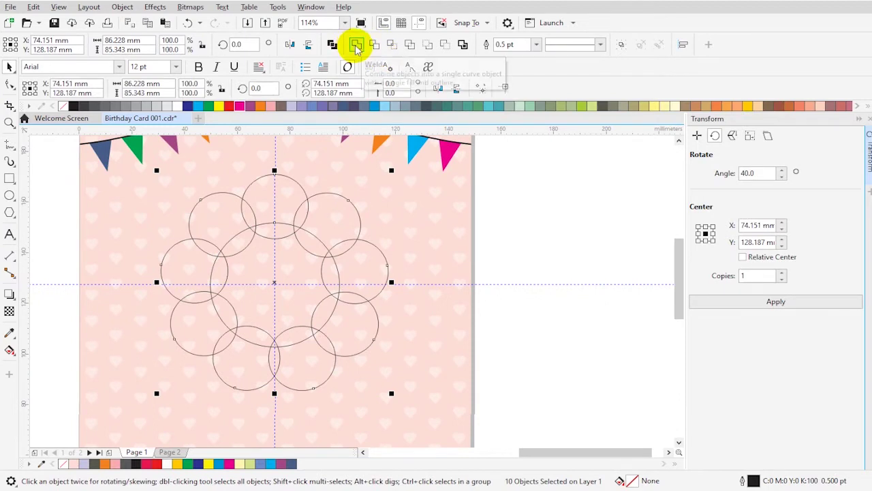
{"action": "left_click", "coordinate": [356, 47]}
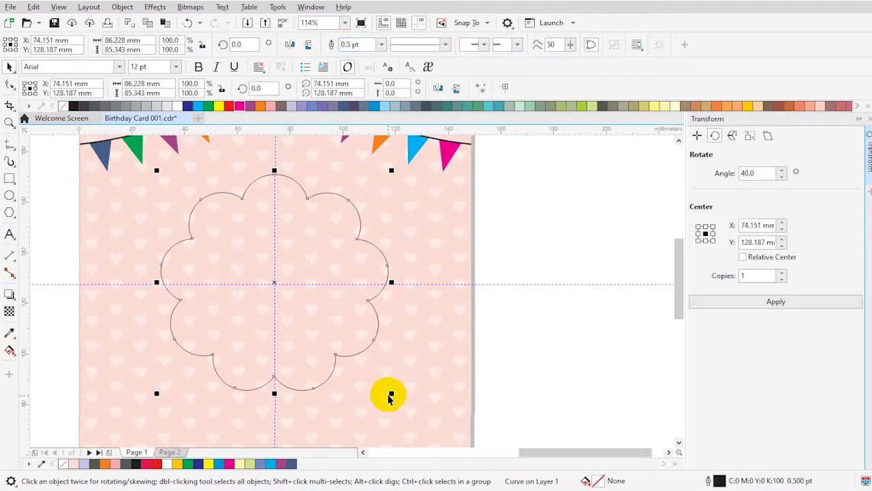
{"action": "left_click_drag", "start_coordinate": [394, 393], "coordinate": [357, 396]}
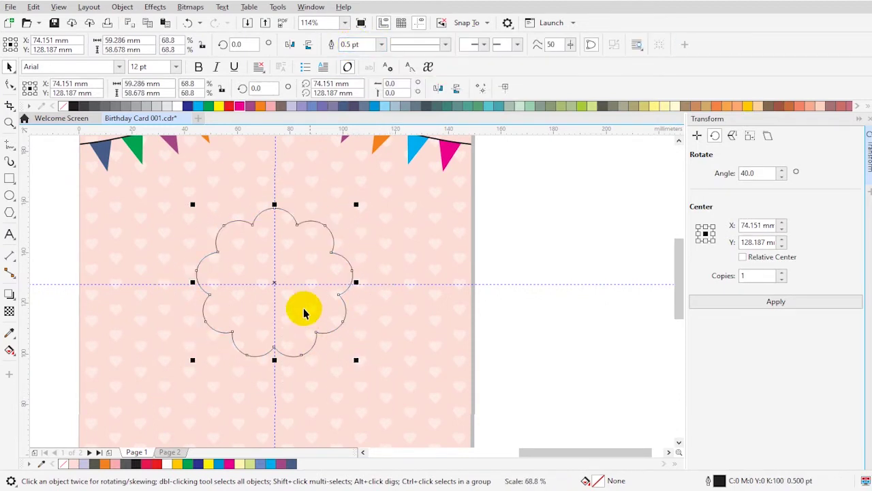
{"action": "left_click_drag", "start_coordinate": [272, 282], "coordinate": [273, 223]}
{"action": "scroll", "coordinate": [279, 246], "scroll_direction": "down", "scroll_amount": 2}
{"action": "key", "text": "z"}
{"action": "mouse_move", "coordinate": [157, 156]}
{"action": "left_mouse_down"}
{"action": "mouse_move", "coordinate": [355, 292]}
{"action": "mouse_move", "coordinate": [379, 270]}
{"action": "left_mouse_up"}
{"action": "key", "text": "space"}
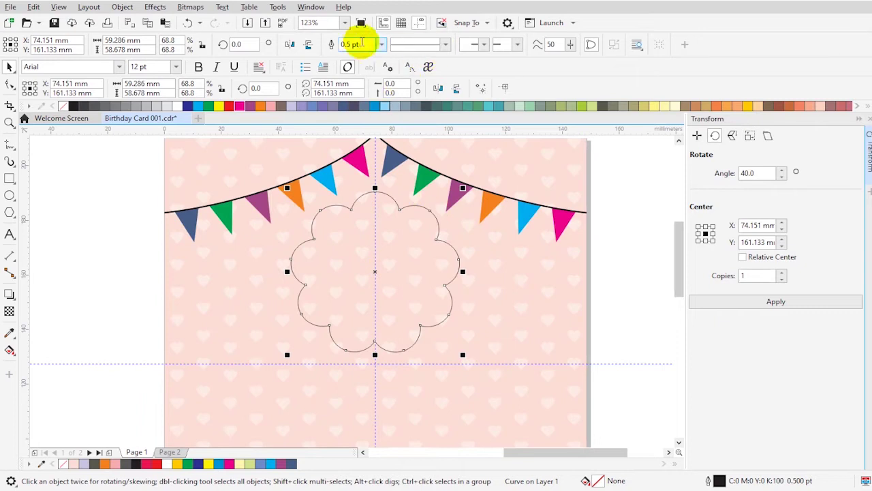
Give the flower a 4 pt magenta outline.
{"action": "type", "text": "4"}
{"action": "key", "text": "Return"}
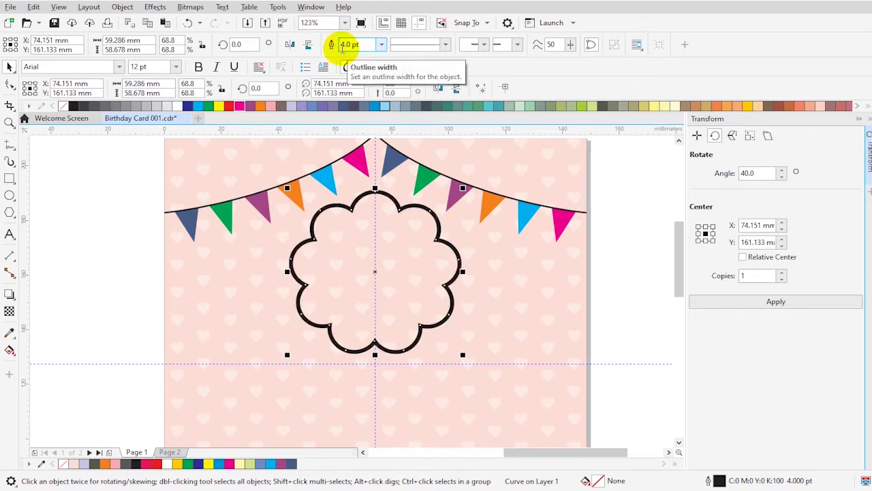
{"action": "key", "text": "z"}
{"action": "left_click", "coordinate": [338, 198]}
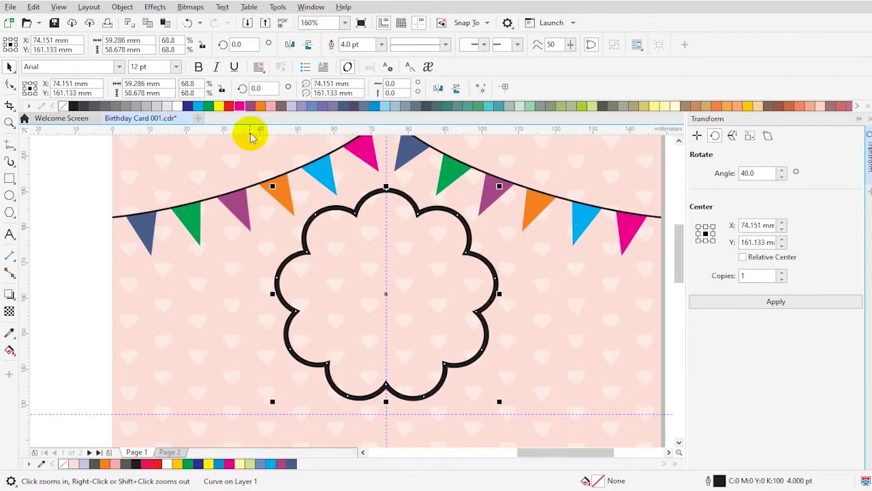
{"action": "right_click", "coordinate": [240, 109]}
Add a smaller white-filled copy of the flower inside it.
{"action": "left_click_drag", "start_coordinate": [593, 403], "coordinate": [584, 400]}
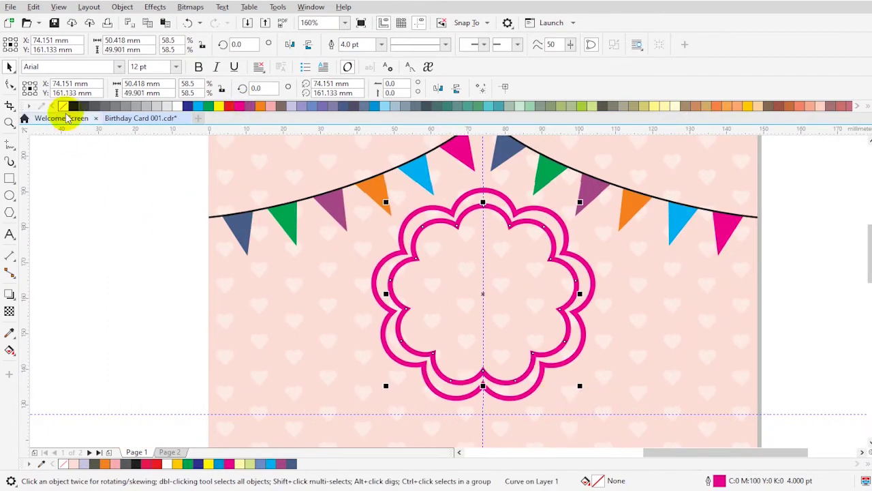
{"action": "left_click", "coordinate": [169, 106]}
{"action": "left_click", "coordinate": [616, 253]}
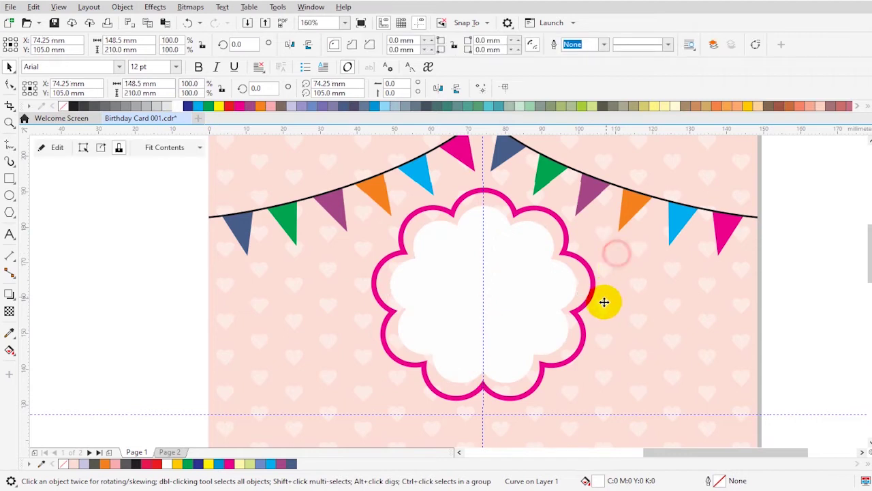
{"action": "scroll", "coordinate": [605, 302], "scroll_direction": "down", "scroll_amount": 3}
Draw a tall rectangle below the flower and centre it horizontally on the page.
{"action": "scroll", "coordinate": [598, 303], "scroll_direction": "down", "scroll_amount": 2}
{"action": "left_click", "coordinate": [664, 397]}
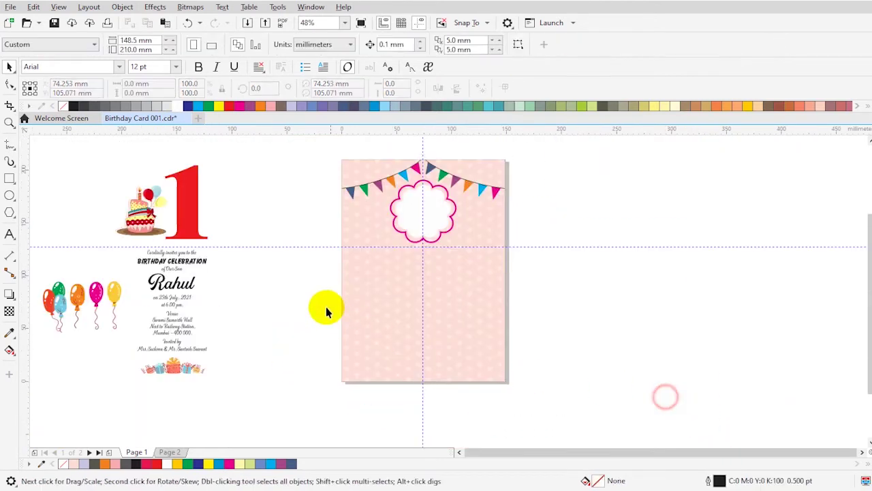
{"action": "key", "text": "z"}
{"action": "left_click_drag", "start_coordinate": [325, 153], "coordinate": [563, 379]}
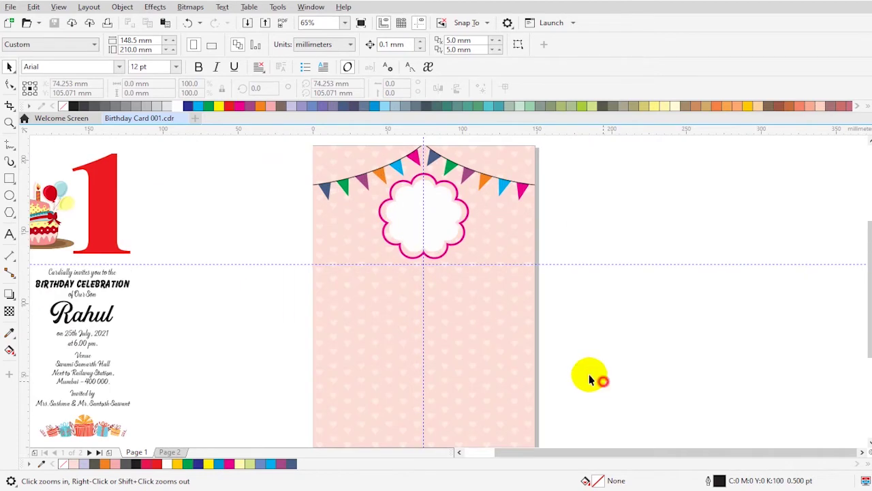
{"action": "left_click", "coordinate": [11, 178]}
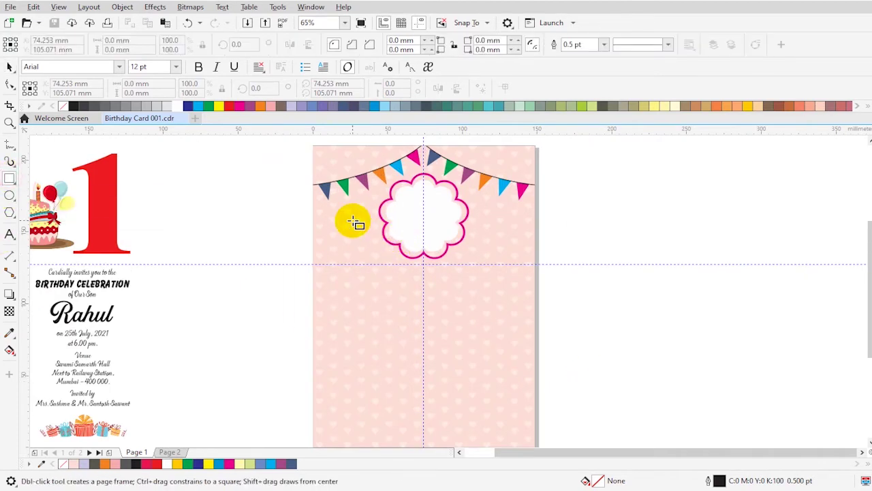
{"action": "mouse_move", "coordinate": [354, 218]}
{"action": "left_mouse_down"}
{"action": "mouse_move", "coordinate": [495, 404]}
{"action": "mouse_move", "coordinate": [511, 408]}
{"action": "left_mouse_up"}
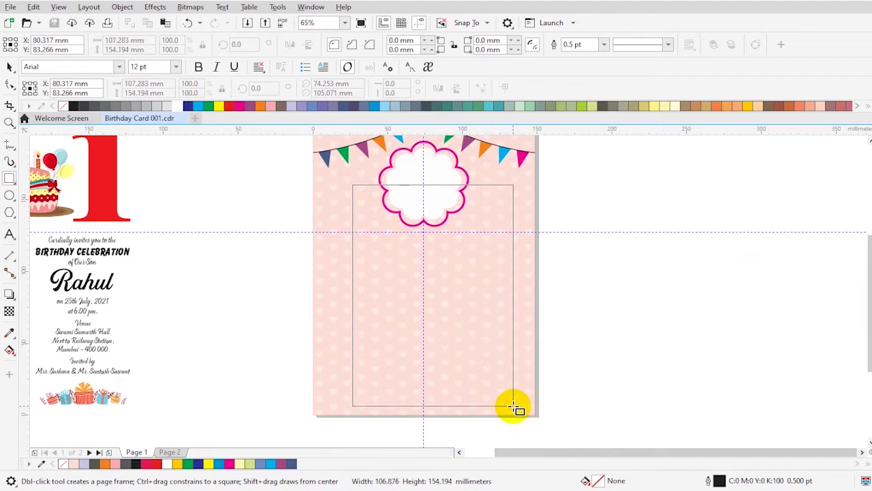
{"action": "left_click_drag", "start_coordinate": [515, 407], "coordinate": [516, 408]}
{"action": "key", "text": "space"}
{"action": "left_click", "coordinate": [528, 378], "text": "shift"}
{"action": "key", "text": "c"}
{"action": "key", "text": "Escape"}
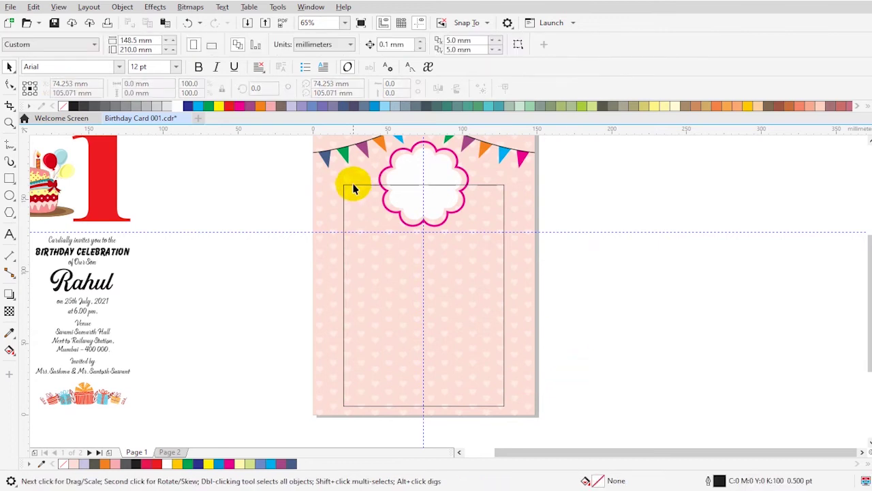
Shorten the rectangle, round its corners, and give it a white fill with a 2 pt magenta outline.
{"action": "left_click", "coordinate": [353, 185]}
{"action": "left_click_drag", "start_coordinate": [426, 406], "coordinate": [439, 393]}
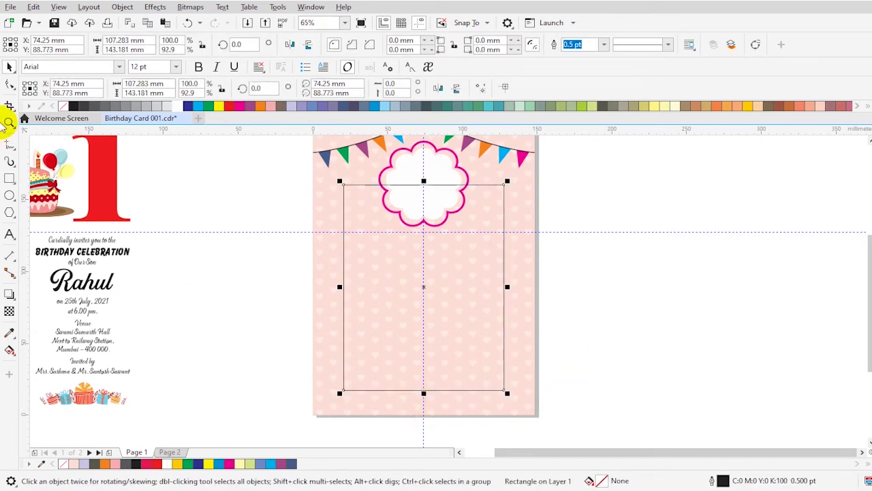
{"action": "left_click", "coordinate": [10, 83]}
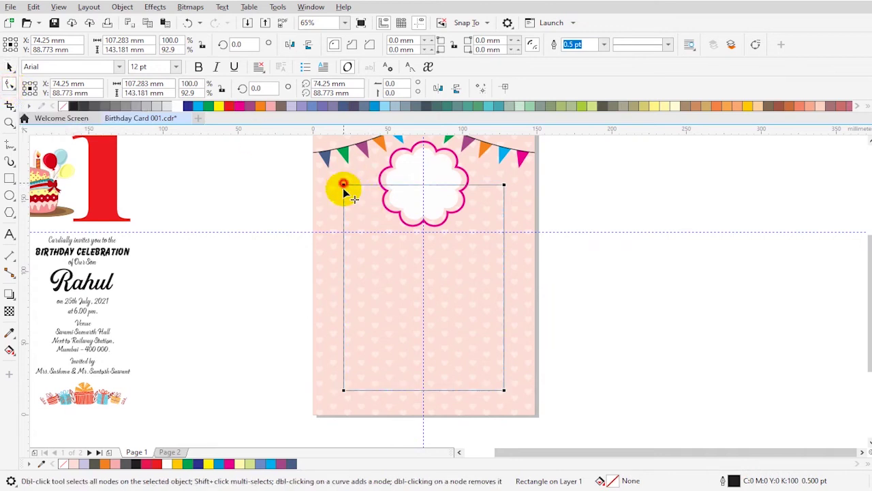
{"action": "left_click_drag", "start_coordinate": [344, 189], "coordinate": [339, 211]}
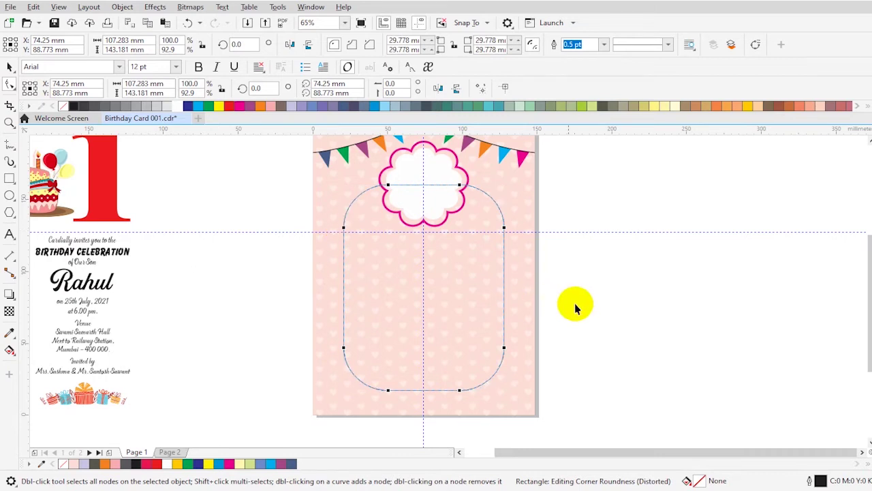
{"action": "key", "text": "space"}
{"action": "left_click", "coordinate": [177, 106]}
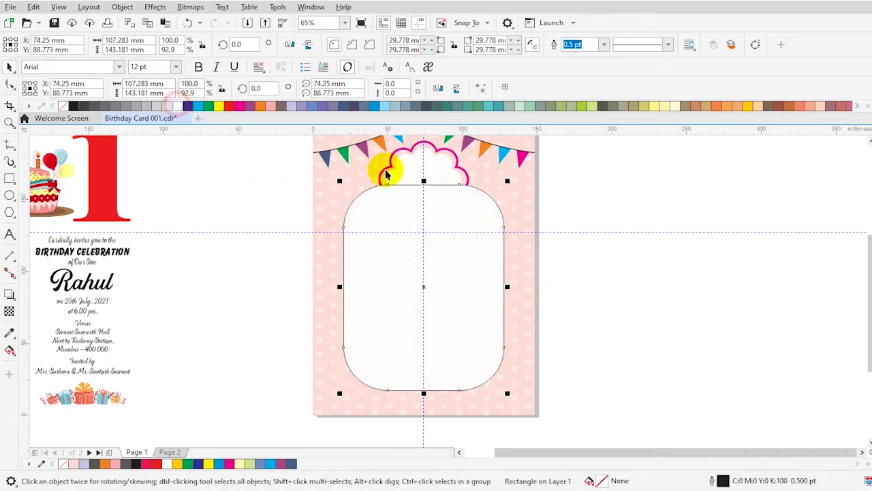
{"action": "right_click", "coordinate": [240, 107]}
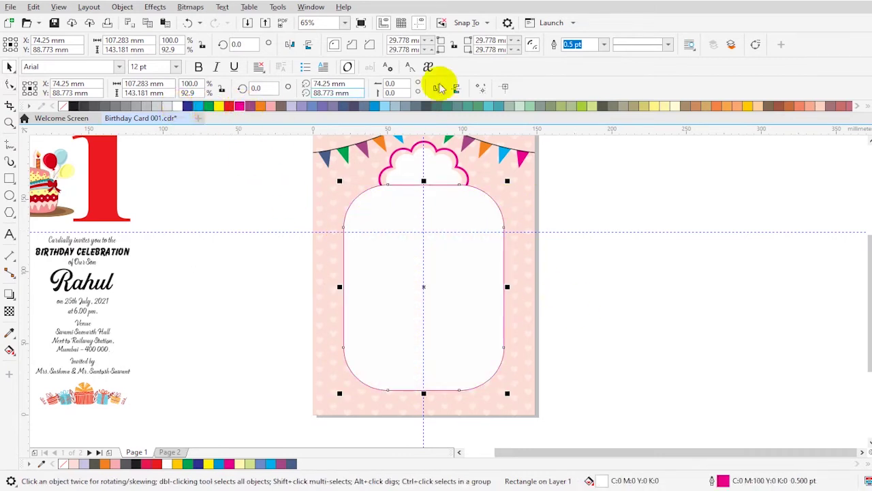
{"action": "type", "text": "2"}
{"action": "key", "text": "Return"}
Check the flower shapes and save the card with Ctrl+S.
{"action": "left_click", "coordinate": [531, 204], "text": "shift"}
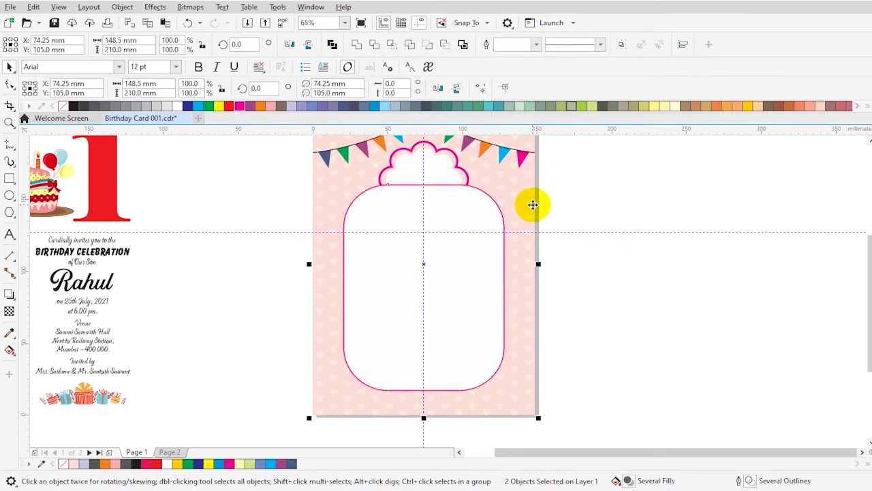
{"action": "left_click", "coordinate": [604, 195]}
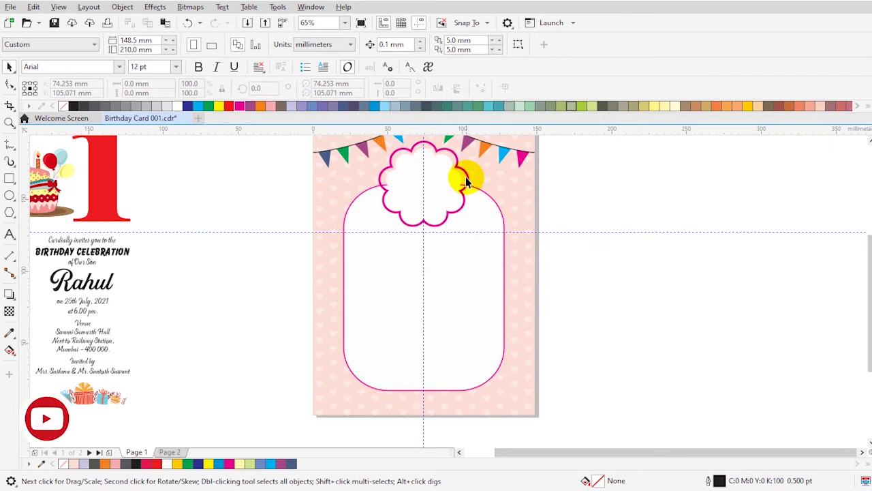
{"action": "left_click", "coordinate": [467, 179]}
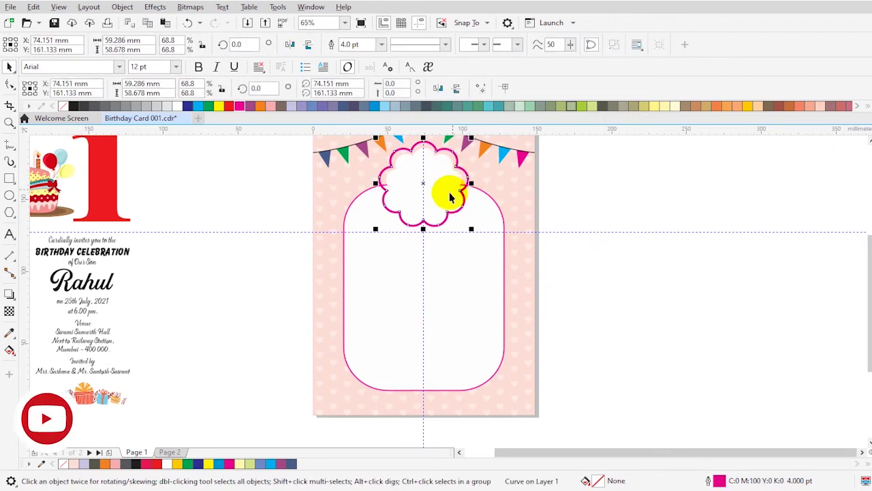
{"action": "left_click", "coordinate": [175, 107]}
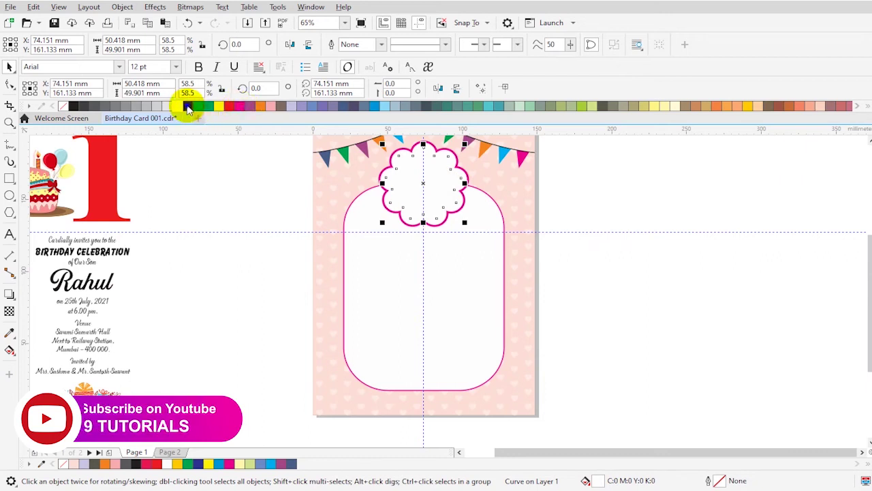
{"action": "left_click", "coordinate": [607, 206]}
{"action": "key", "text": "ctrl+s"}
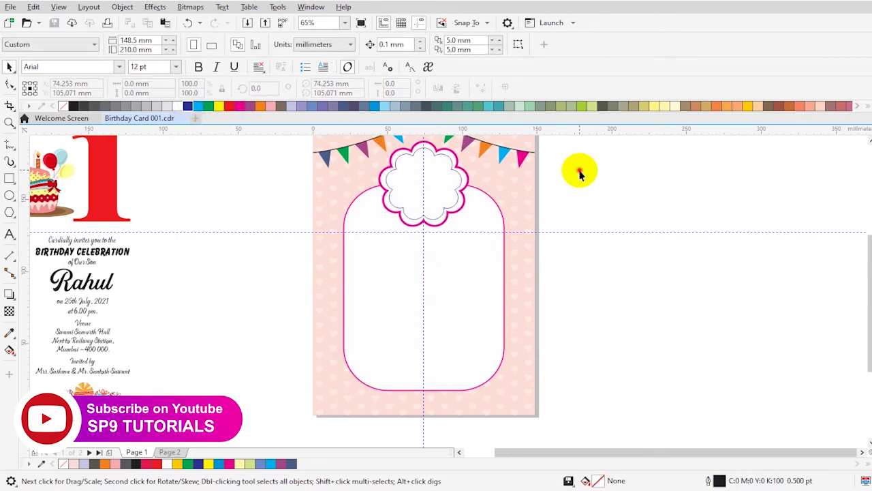
{"action": "left_click", "coordinate": [477, 357]}
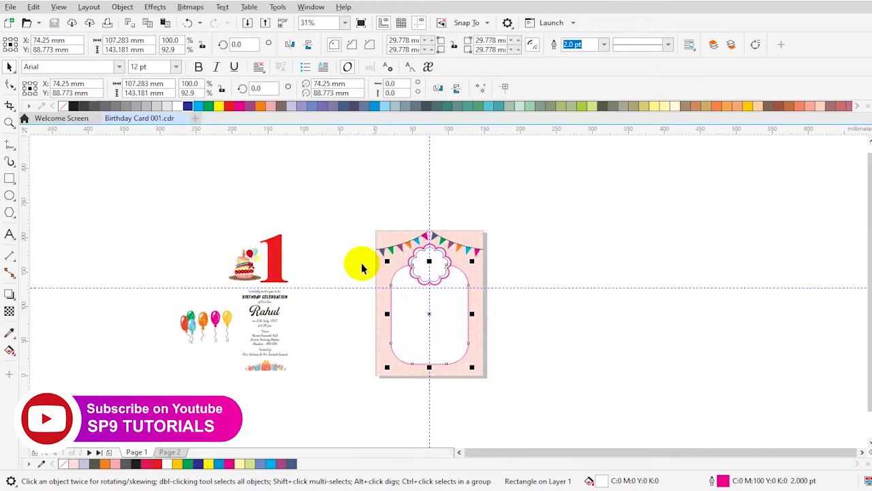
{"action": "scroll", "coordinate": [436, 344], "scroll_direction": "down", "scroll_amount": 2}
Move the invitation text lines into the white frame and enlarge them slightly.
{"action": "key", "text": "z"}
{"action": "left_click_drag", "start_coordinate": [189, 201], "coordinate": [555, 399]}
{"action": "key", "text": "space"}
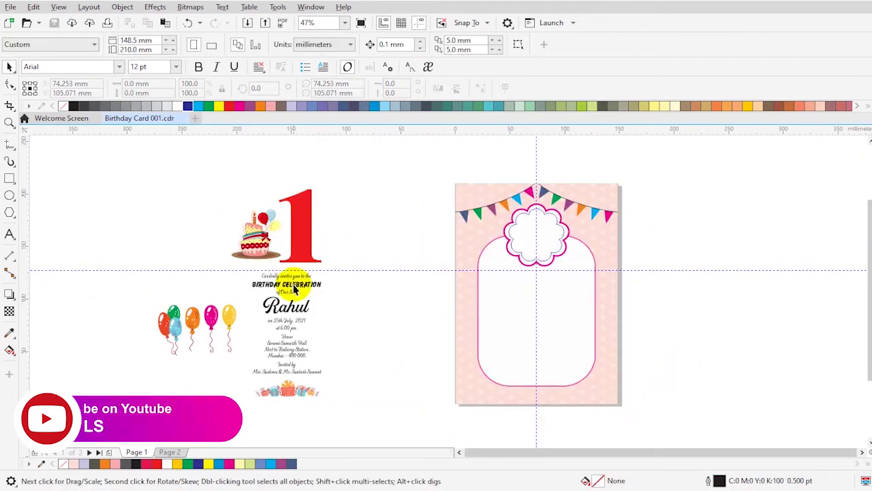
{"action": "left_click_drag", "start_coordinate": [230, 266], "coordinate": [343, 384]}
{"action": "left_click_drag", "start_coordinate": [278, 332], "coordinate": [545, 329]}
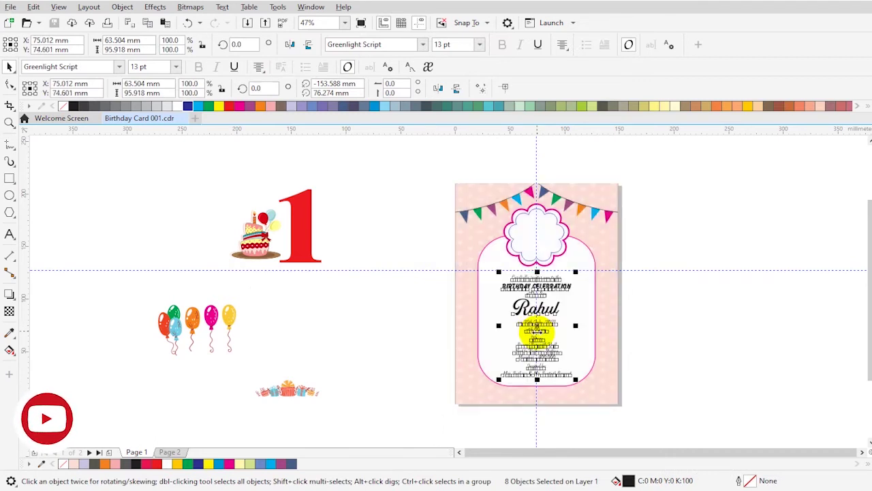
{"action": "key", "text": "z"}
{"action": "left_click_drag", "start_coordinate": [440, 260], "coordinate": [659, 400]}
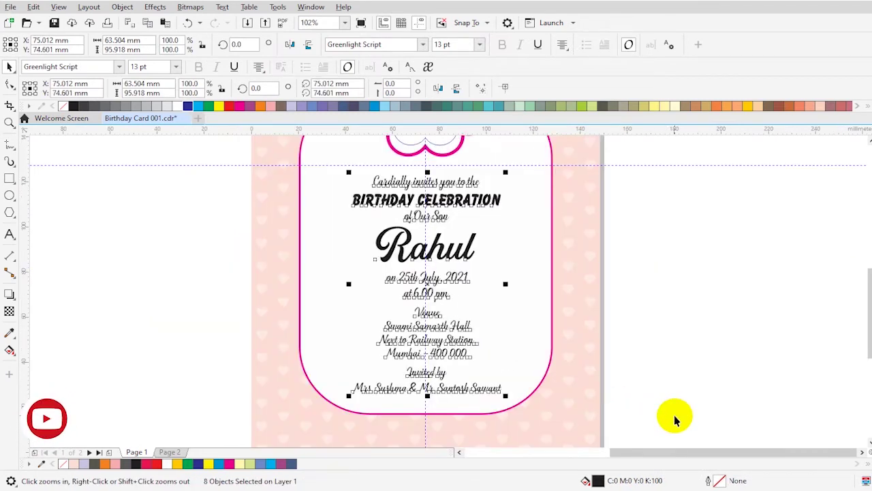
{"action": "key", "text": "space"}
{"action": "left_click_drag", "start_coordinate": [505, 172], "coordinate": [516, 160]}
{"action": "left_click_drag", "start_coordinate": [458, 195], "coordinate": [455, 190]}
{"action": "left_click", "coordinate": [730, 286]}
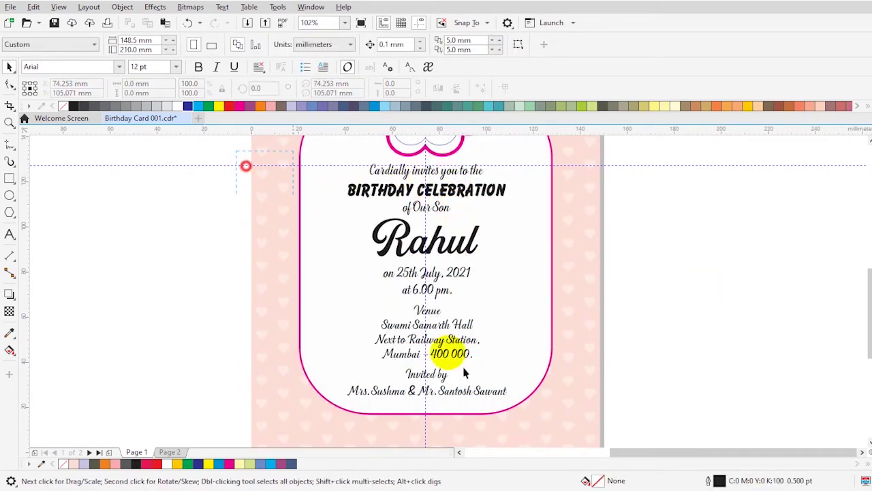
Colour the text navy, the BIRTHDAY CELEBRATION heading magenta, and the name red, tilted 6.477°.
{"action": "left_click_drag", "start_coordinate": [466, 373], "coordinate": [539, 411]}
{"action": "left_click", "coordinate": [188, 107]}
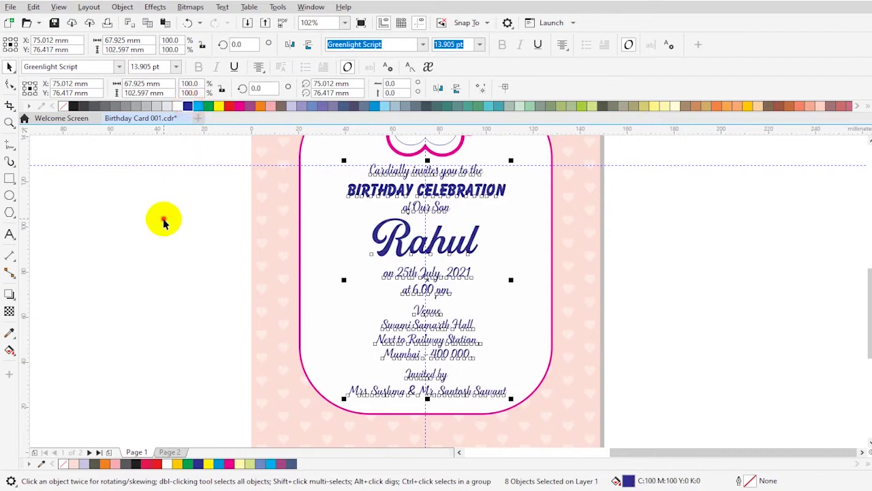
{"action": "left_click", "coordinate": [164, 220]}
{"action": "left_click", "coordinate": [387, 198]}
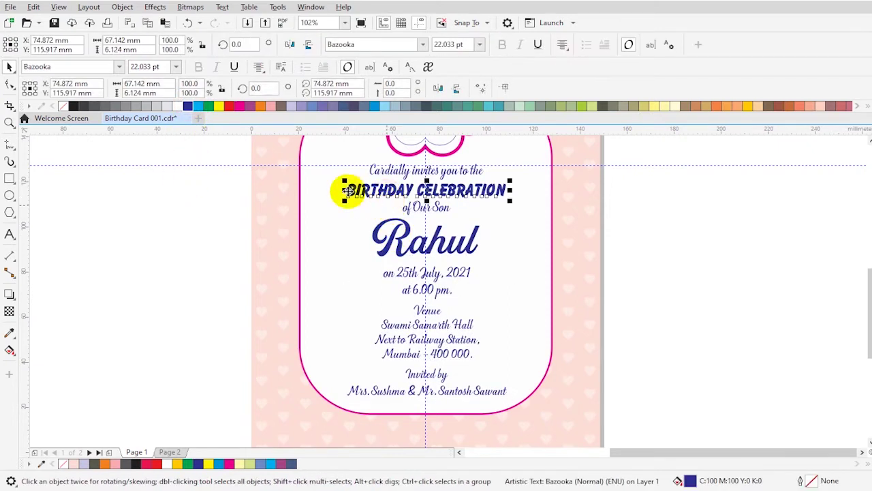
{"action": "left_click", "coordinate": [238, 109]}
{"action": "left_click", "coordinate": [381, 241]}
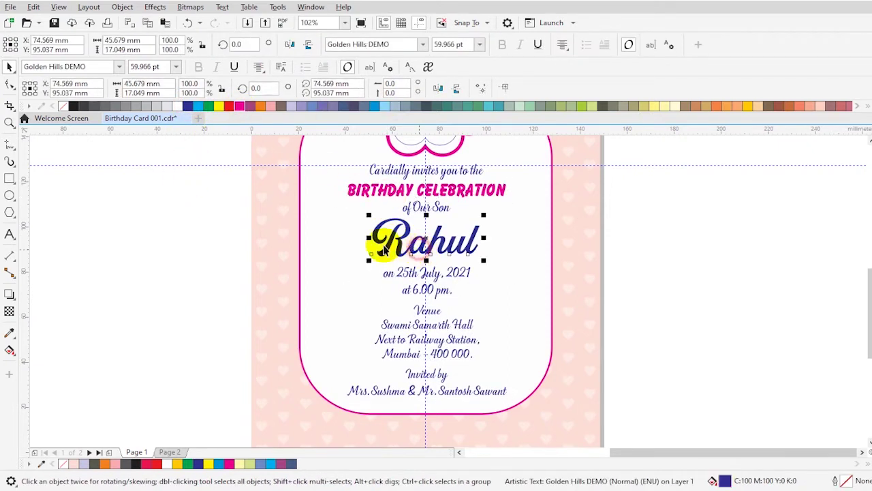
{"action": "left_click", "coordinate": [230, 107]}
{"action": "left_click", "coordinate": [381, 238]}
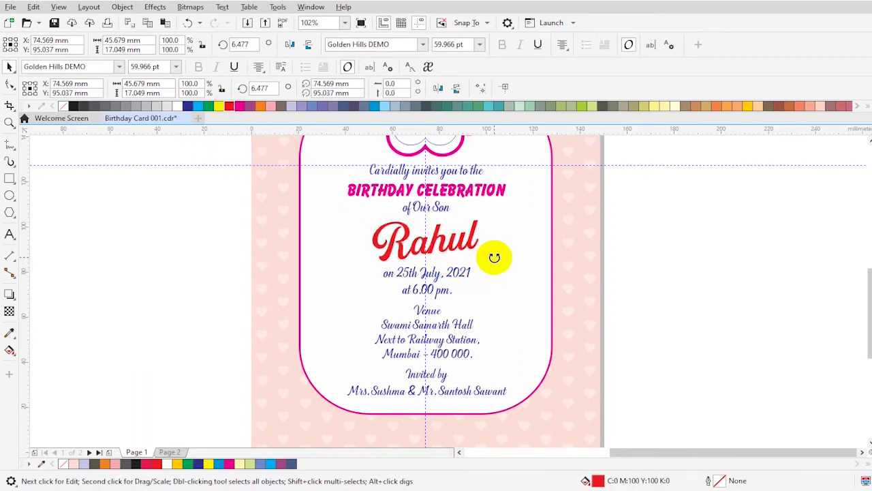
{"action": "left_click", "coordinate": [686, 292]}
{"action": "scroll", "coordinate": [687, 289], "scroll_direction": "down", "scroll_amount": 2}
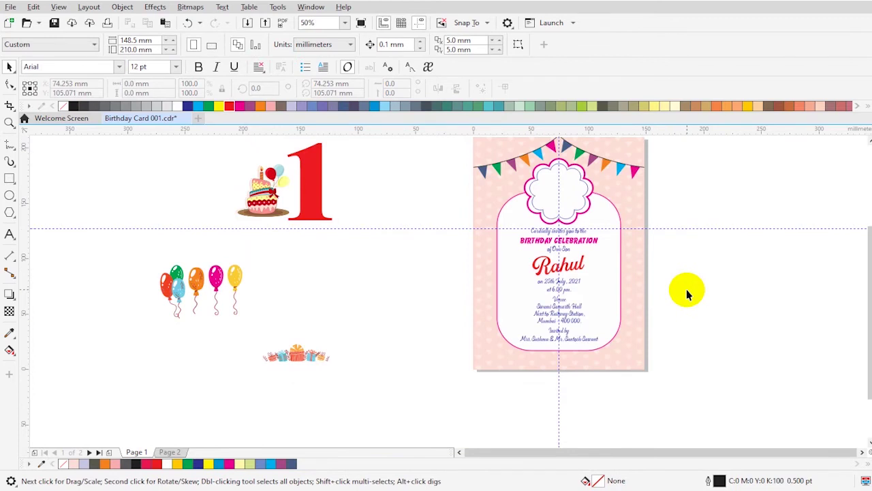
{"action": "scroll", "coordinate": [687, 289], "scroll_direction": "up", "scroll_amount": 1}
Move the red 1 onto the card's bottom-right corner.
{"action": "scroll", "coordinate": [715, 248], "scroll_direction": "down", "scroll_amount": 2}
{"action": "key", "text": "z"}
{"action": "left_click_drag", "start_coordinate": [417, 176], "coordinate": [856, 387]}
{"action": "left_click", "coordinate": [295, 237]}
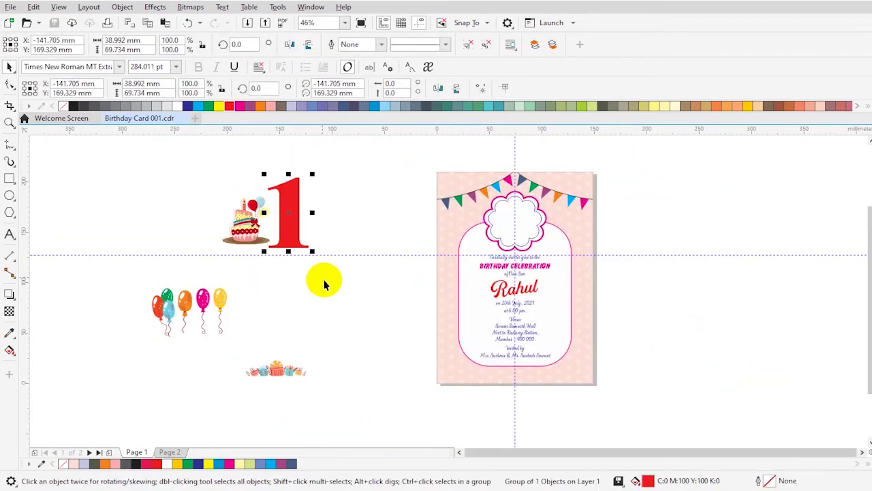
{"action": "mouse_move", "coordinate": [283, 231]}
{"action": "left_mouse_down"}
{"action": "mouse_move", "coordinate": [550, 365]}
{"action": "mouse_move", "coordinate": [553, 357]}
{"action": "left_mouse_up"}
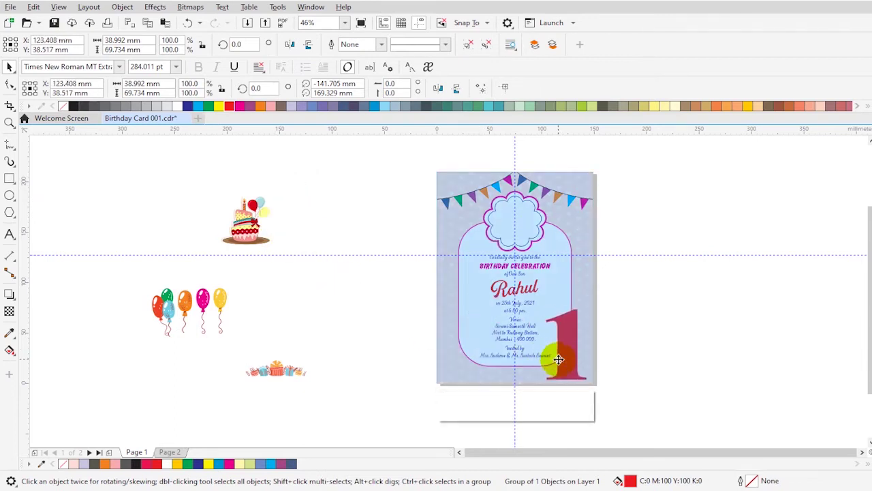
{"action": "key", "text": "z"}
{"action": "left_click", "coordinate": [617, 384]}
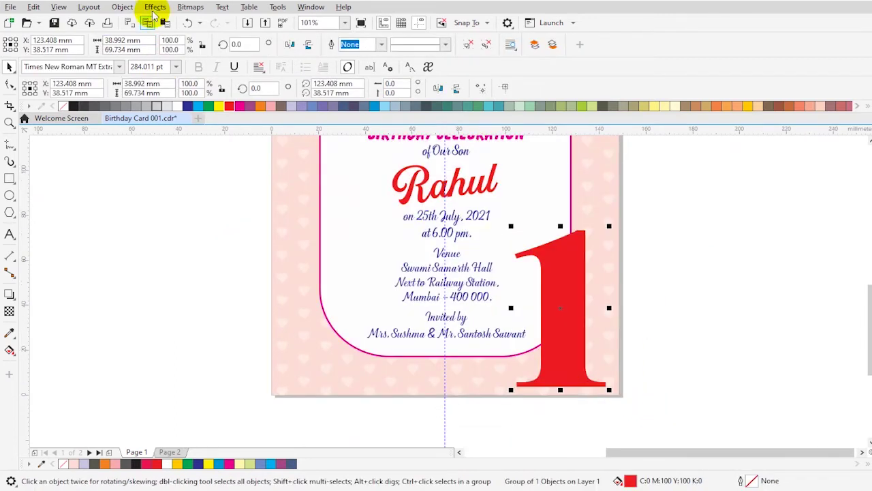
Add an outside contour of 2.5 mm to the red 1.
{"action": "left_click", "coordinate": [155, 6]}
{"action": "left_click", "coordinate": [184, 275]}
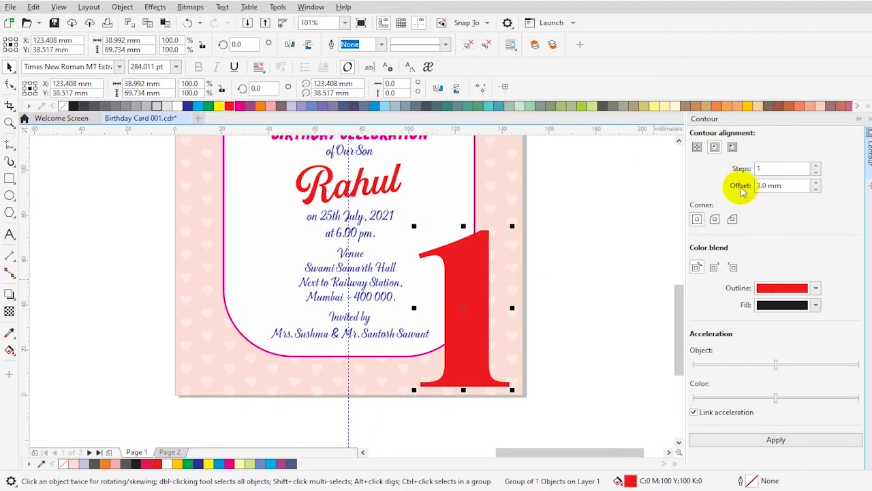
{"action": "left_click", "coordinate": [732, 147]}
{"action": "left_click_drag", "start_coordinate": [792, 186], "coordinate": [664, 205]}
{"action": "type", "text": "2.5"}
{"action": "key", "text": "Return"}
{"action": "left_click", "coordinate": [785, 185]}
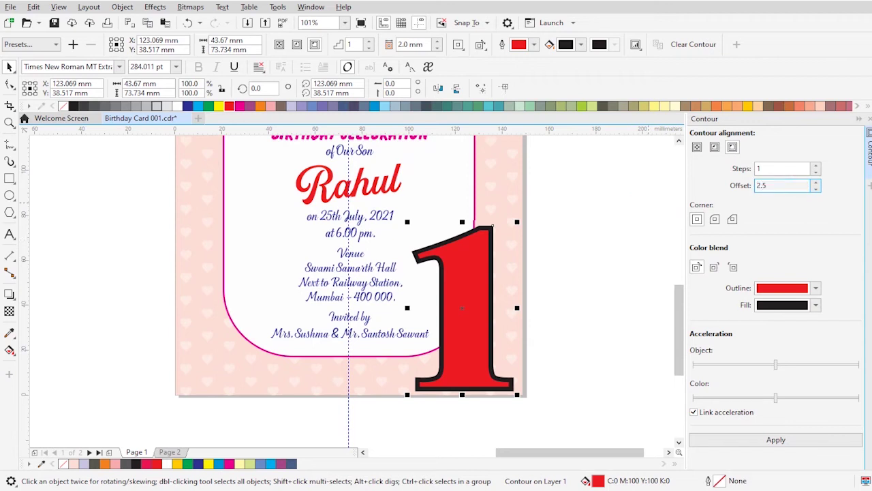
{"action": "left_click", "coordinate": [776, 440]}
Break the contour apart, fill it white, and group it with the 1.
{"action": "left_click", "coordinate": [565, 379]}
{"action": "left_click", "coordinate": [511, 310]}
{"action": "right_click", "coordinate": [495, 236]}
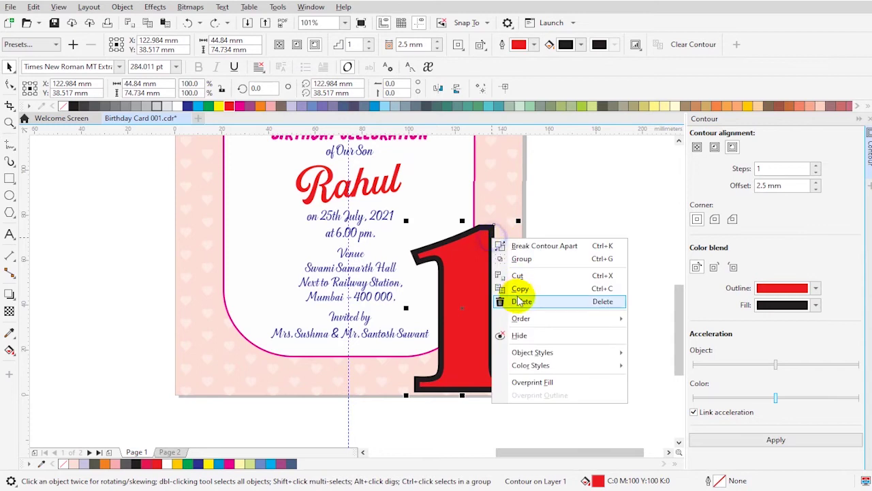
{"action": "left_click", "coordinate": [511, 245]}
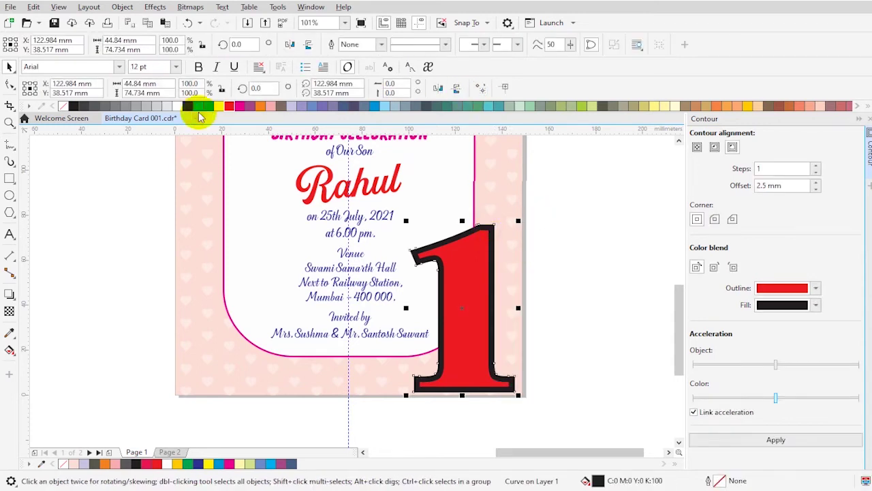
{"action": "left_click", "coordinate": [178, 106]}
{"action": "left_click", "coordinate": [633, 277]}
{"action": "left_click_drag", "start_coordinate": [566, 425], "coordinate": [351, 187]}
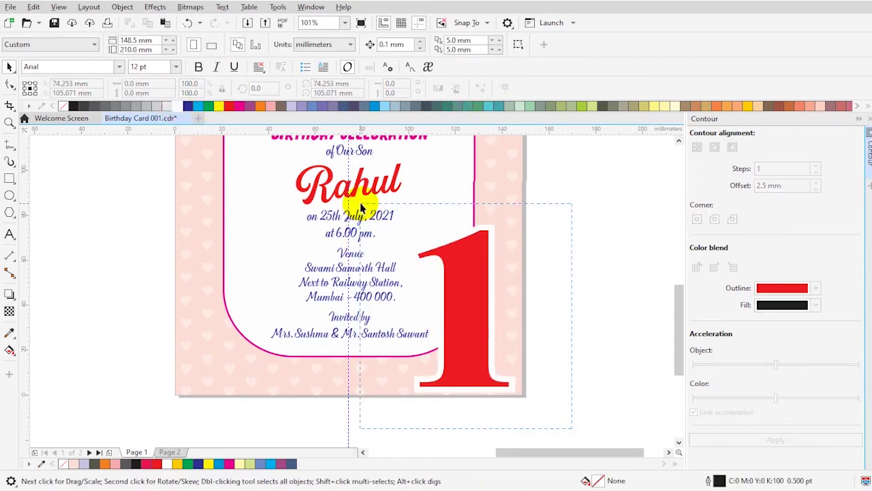
{"action": "key", "text": "ctrl+g"}
{"action": "left_click", "coordinate": [569, 308]}
{"action": "left_click", "coordinate": [506, 192]}
{"action": "left_click", "coordinate": [606, 259]}
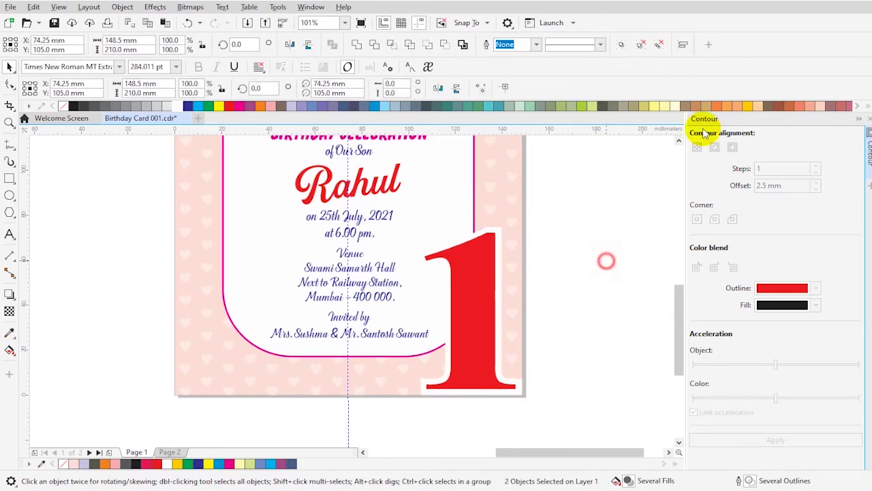
Close the Contour docker and bring the balloon group beside the card.
{"action": "left_click", "coordinate": [861, 119]}
{"action": "scroll", "coordinate": [650, 258], "scroll_direction": "down", "scroll_amount": 3}
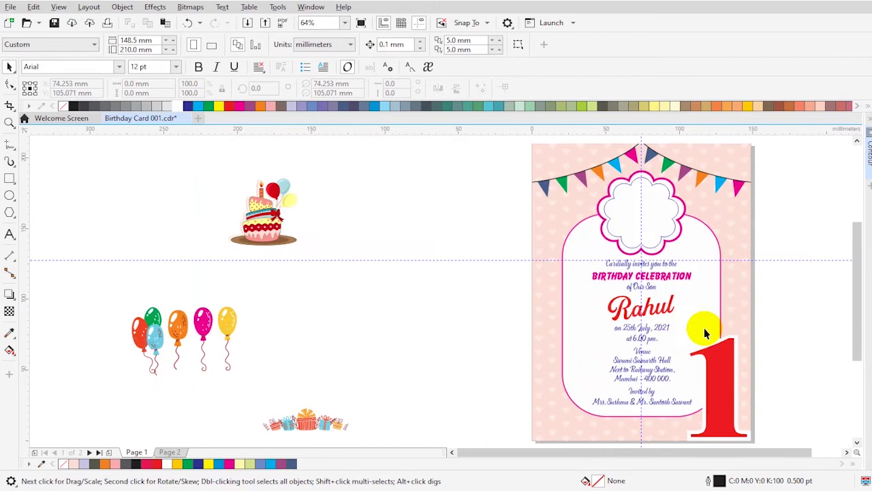
{"action": "scroll", "coordinate": [705, 329], "scroll_direction": "down", "scroll_amount": 2}
{"action": "key", "text": "z"}
{"action": "left_click_drag", "start_coordinate": [382, 213], "coordinate": [781, 395]}
{"action": "key", "text": "space"}
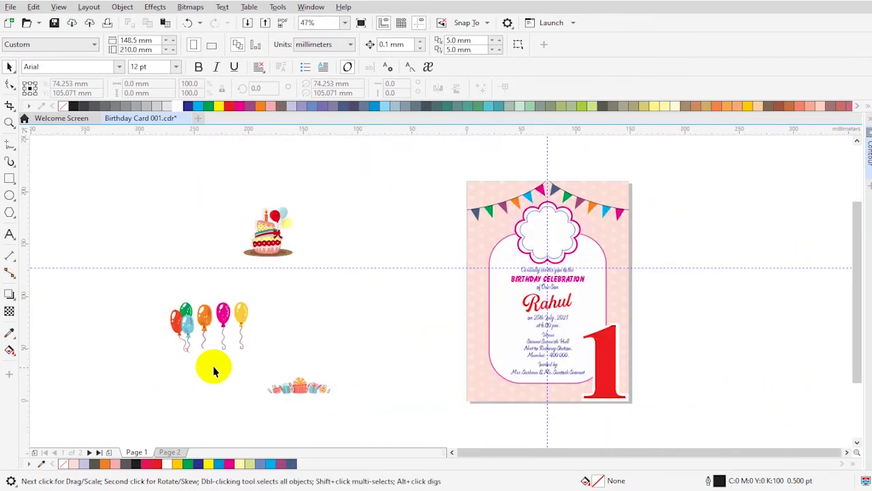
{"action": "left_click_drag", "start_coordinate": [257, 370], "coordinate": [341, 413]}
{"action": "left_click_drag", "start_coordinate": [144, 272], "coordinate": [260, 358]}
{"action": "left_click_drag", "start_coordinate": [220, 307], "coordinate": [434, 308]}
Place the red, green and blue balloons at the card's upper left, enlarged to 121.6%.
{"action": "key", "text": "space"}
{"action": "left_click_drag", "start_coordinate": [283, 209], "coordinate": [512, 385]}
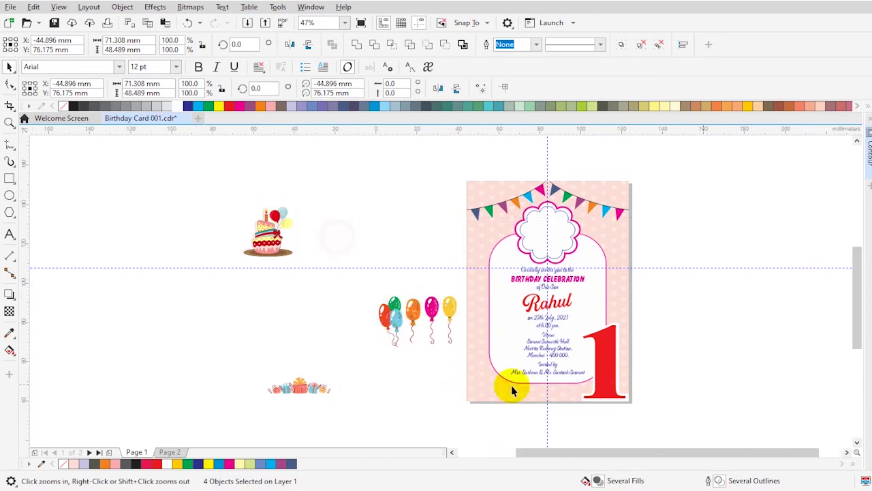
{"action": "key", "text": "space"}
{"action": "left_click_drag", "start_coordinate": [173, 243], "coordinate": [259, 389]}
{"action": "mouse_move", "coordinate": [238, 320]}
{"action": "left_mouse_down"}
{"action": "mouse_move", "coordinate": [434, 231]}
{"action": "mouse_move", "coordinate": [425, 199]}
{"action": "left_mouse_up"}
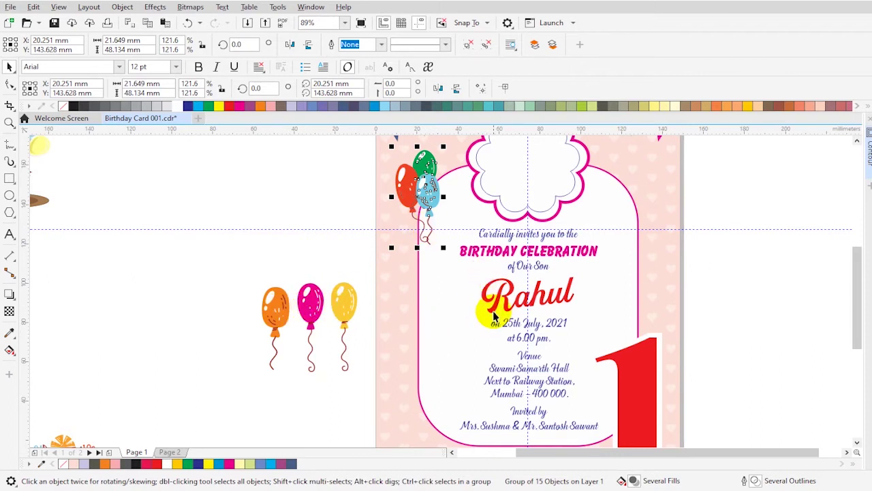
Copy the red Rahul script text beside the card and retype it as 'Birthday Invitation'.
{"action": "left_click_drag", "start_coordinate": [494, 315], "coordinate": [366, 292]}
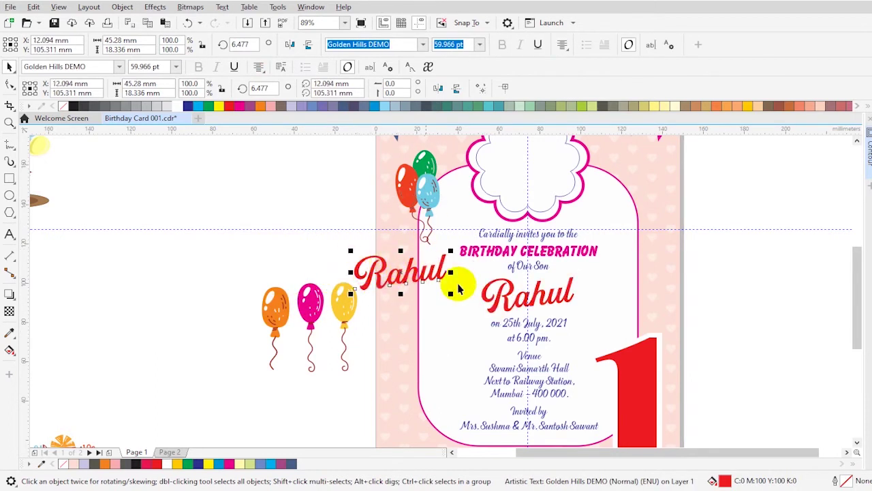
{"action": "key", "text": "z"}
{"action": "left_click_drag", "start_coordinate": [218, 191], "coordinate": [523, 359]}
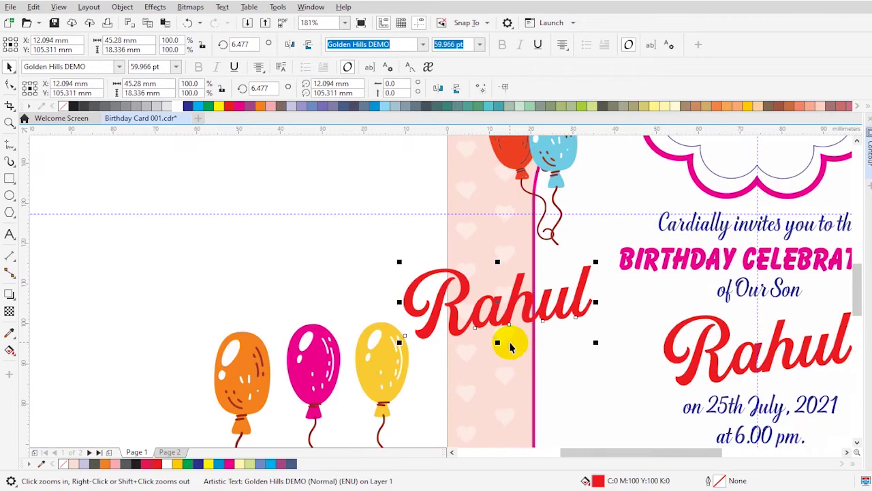
{"action": "key", "text": "space"}
{"action": "double_click", "coordinate": [498, 330]}
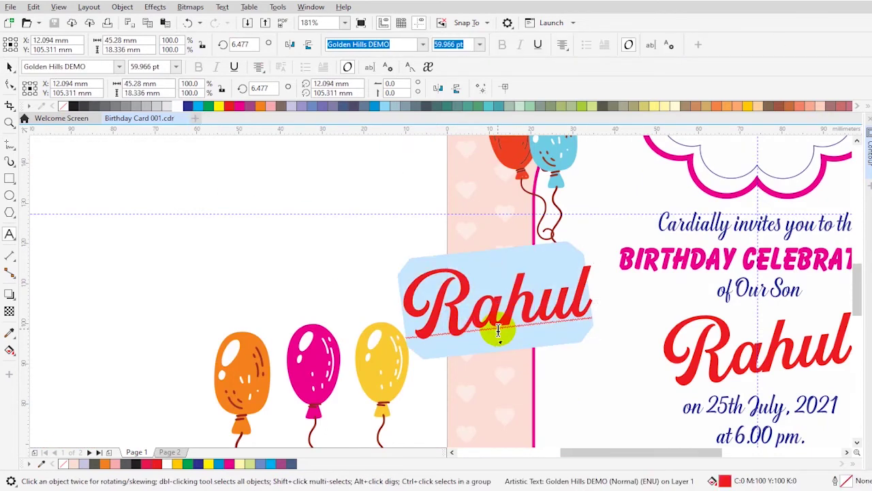
{"action": "type", "text": "Birthday"}
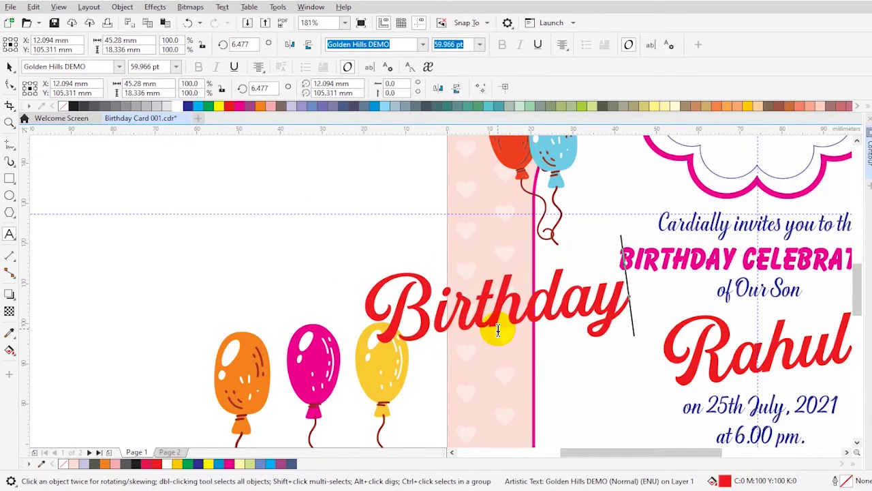
{"action": "scroll", "coordinate": [499, 330], "scroll_direction": "down", "scroll_amount": 2}
{"action": "type", "text": "nvitation"}
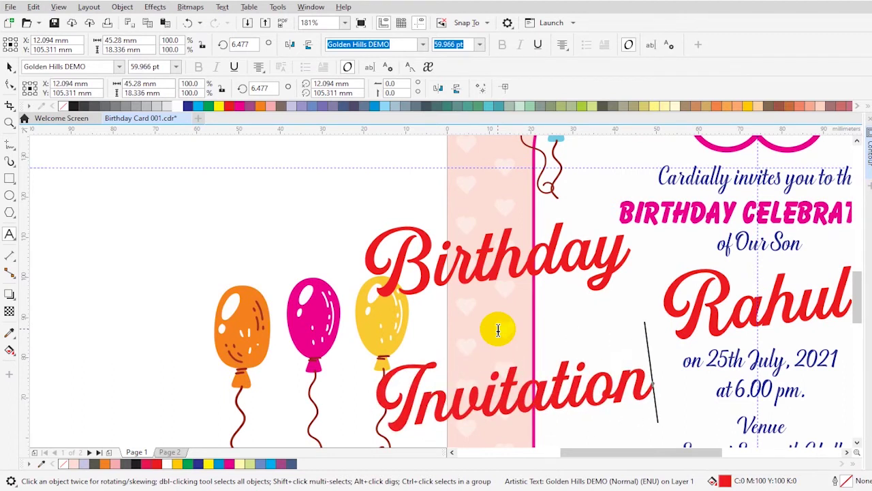
{"action": "type", "text": "z"}
Pull the Invitation line up closer to Birthday and set the heading's rotation to 0°.
{"action": "right_click", "coordinate": [385, 276]}
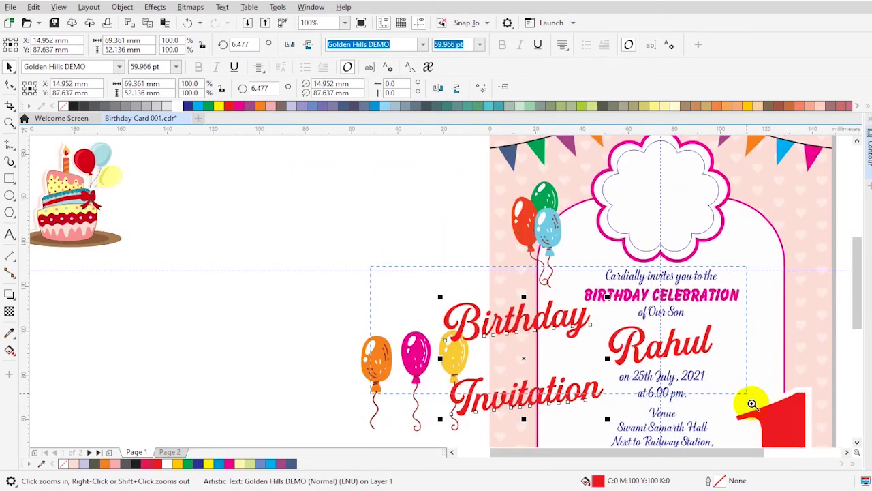
{"action": "left_click", "coordinate": [752, 403]}
{"action": "key", "text": "space"}
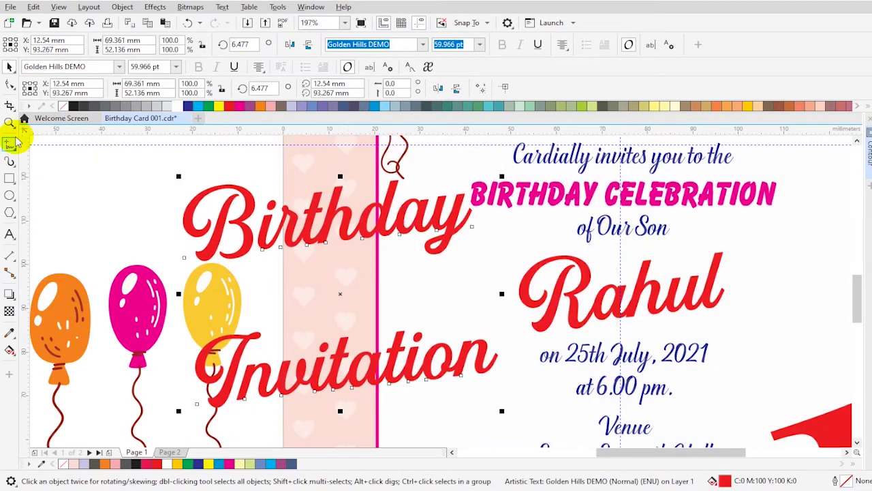
{"action": "left_click", "coordinate": [10, 85]}
{"action": "mouse_move", "coordinate": [175, 412]}
{"action": "left_mouse_down"}
{"action": "mouse_move", "coordinate": [172, 340]}
{"action": "mouse_move", "coordinate": [186, 316]}
{"action": "left_mouse_up"}
{"action": "key", "text": "space"}
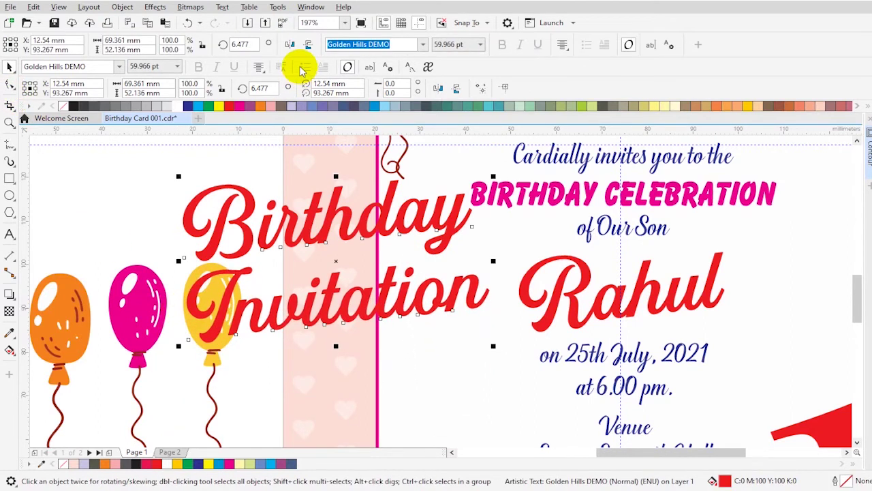
{"action": "type", "text": "0"}
{"action": "key", "text": "Return"}
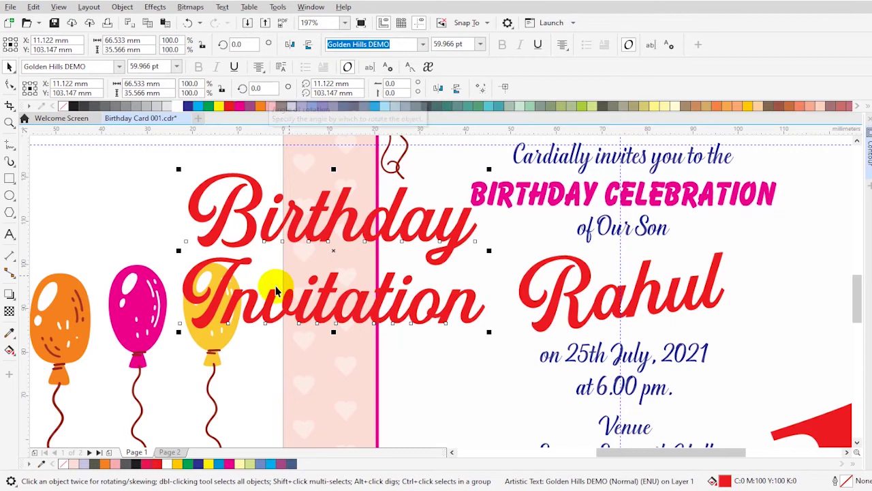
{"action": "left_click", "coordinate": [220, 303]}
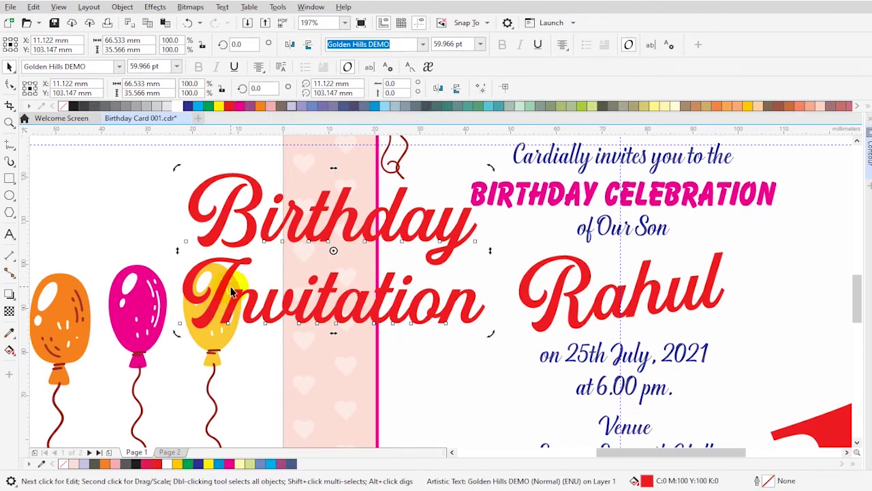
{"action": "left_click", "coordinate": [125, 10]}
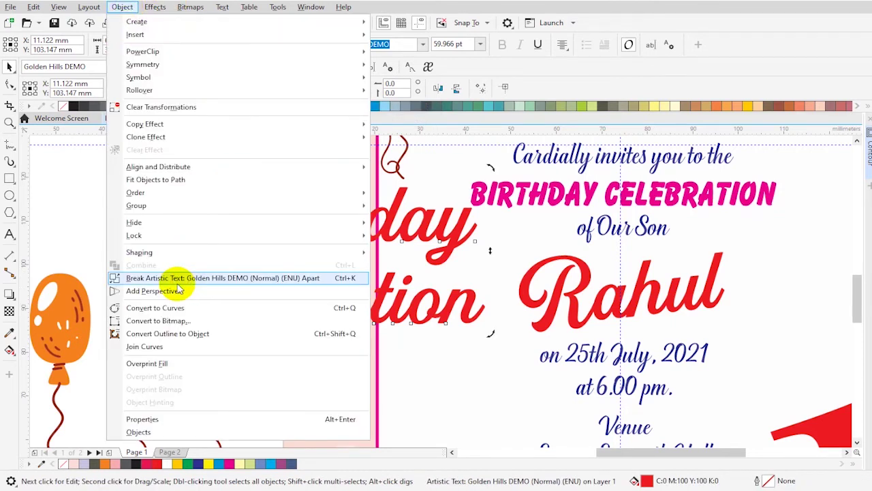
Break the heading into separate words, realign them, shrink slightly and move left of the card.
{"action": "left_click", "coordinate": [174, 279]}
{"action": "mouse_move", "coordinate": [275, 308]}
{"action": "left_mouse_down"}
{"action": "mouse_move", "coordinate": [342, 298]}
{"action": "mouse_move", "coordinate": [334, 291]}
{"action": "left_mouse_up"}
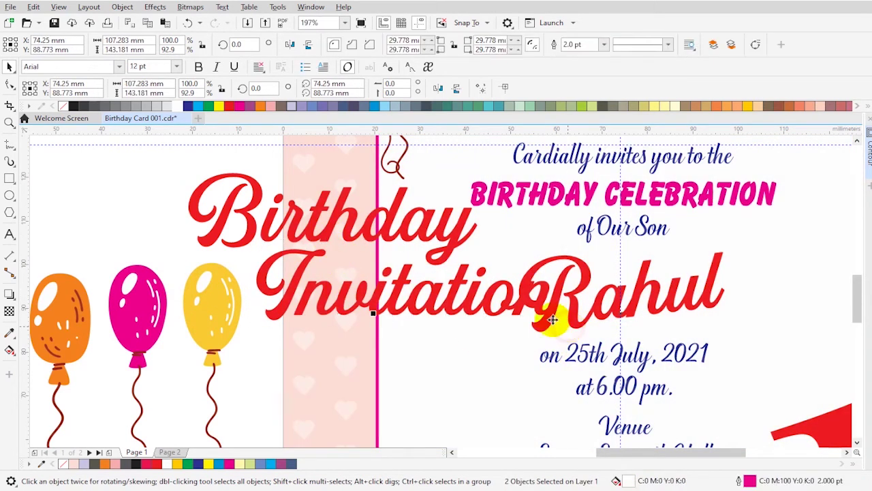
{"action": "left_click", "coordinate": [498, 288]}
{"action": "left_click", "coordinate": [458, 237], "text": "shift"}
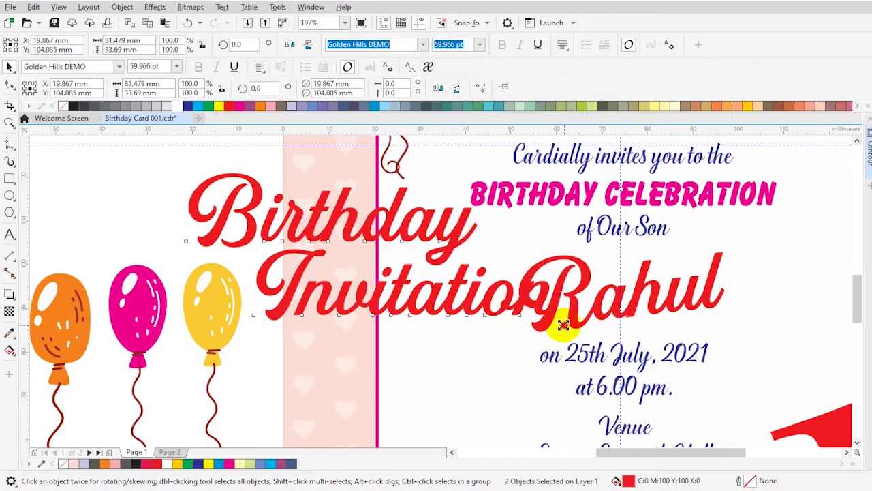
{"action": "left_click_drag", "start_coordinate": [521, 315], "coordinate": [433, 289]}
{"action": "scroll", "coordinate": [374, 282], "scroll_direction": "down", "scroll_amount": 3}
{"action": "mouse_move", "coordinate": [375, 282]}
{"action": "left_mouse_down"}
{"action": "mouse_move", "coordinate": [273, 225]}
{"action": "mouse_move", "coordinate": [174, 192]}
{"action": "left_mouse_up"}
Combine the Birthday and Invitation words into a single curve object.
{"action": "key", "text": "z"}
{"action": "left_click_drag", "start_coordinate": [156, 160], "coordinate": [448, 335]}
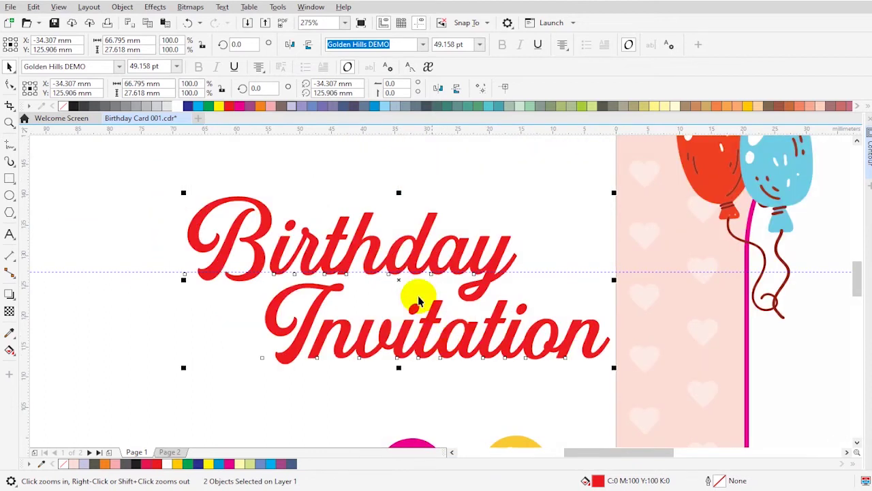
{"action": "key", "text": "space"}
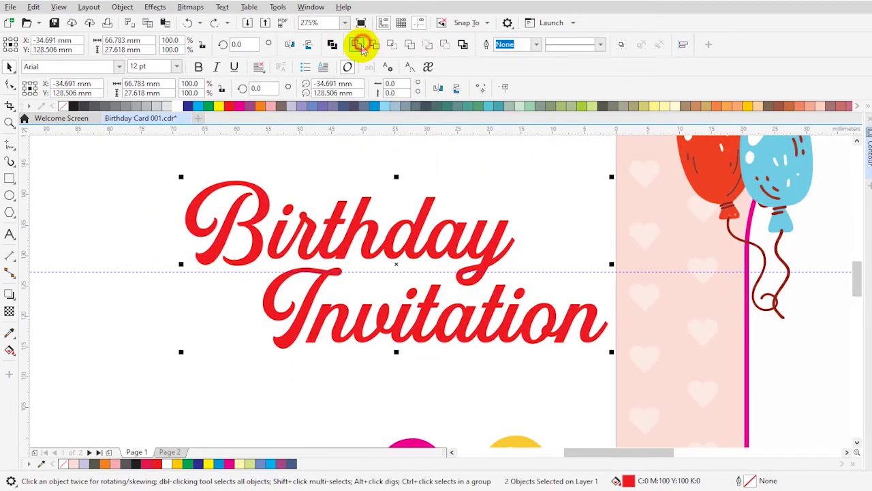
{"action": "left_click", "coordinate": [361, 45]}
{"action": "scroll", "coordinate": [452, 284], "scroll_direction": "down", "scroll_amount": 3}
{"action": "key", "text": "z"}
{"action": "left_click", "coordinate": [343, 344]}
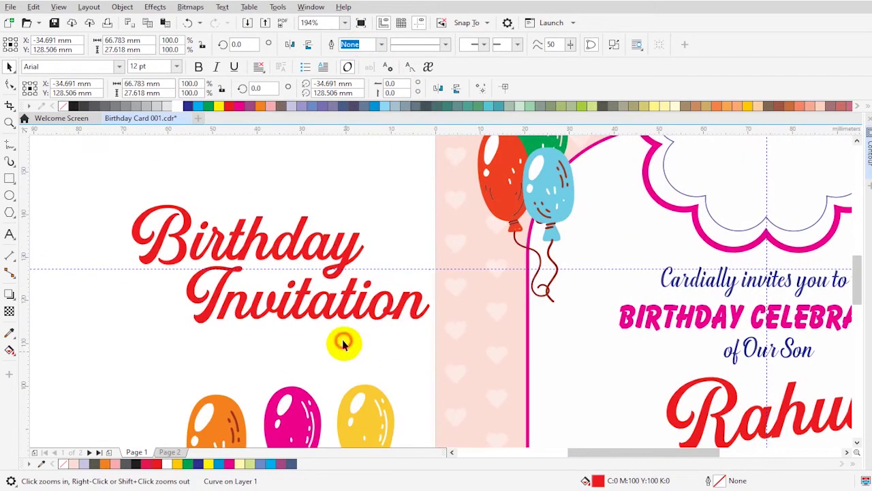
{"action": "key", "text": "space"}
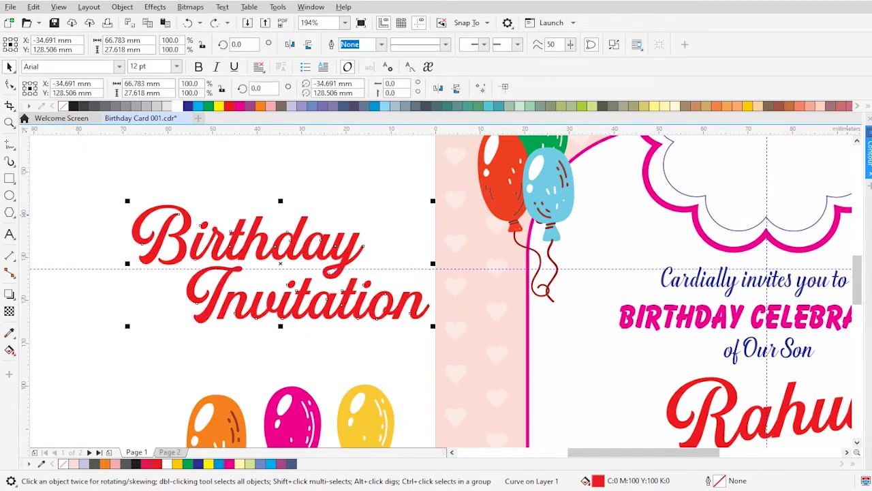
{"action": "key", "text": "ctrl+F9"}
Apply a 1.5 mm outer contour to the heading and nudge it up and right.
{"action": "left_click", "coordinate": [765, 440]}
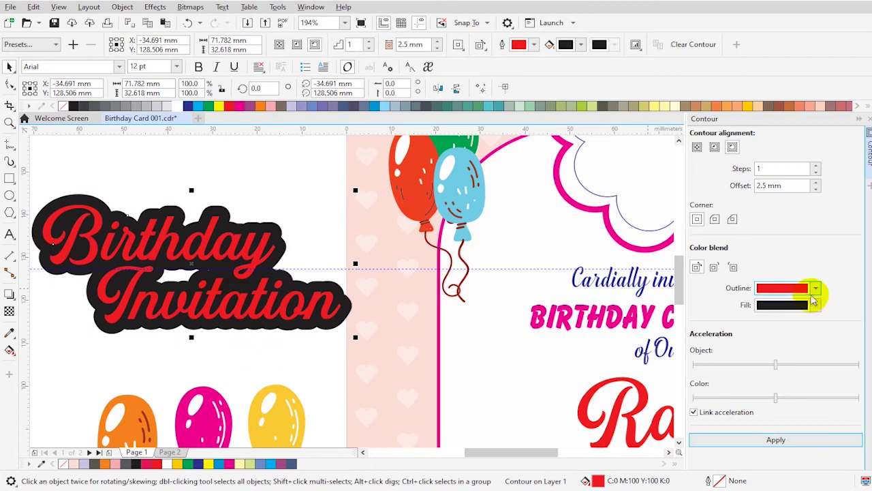
{"action": "double_click", "coordinate": [782, 185]}
{"action": "type", "text": "1.5"}
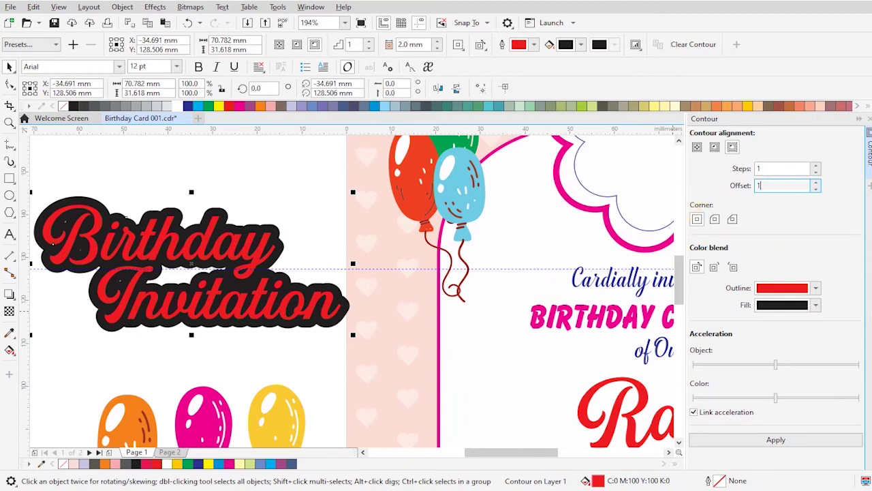
{"action": "key", "text": "Return"}
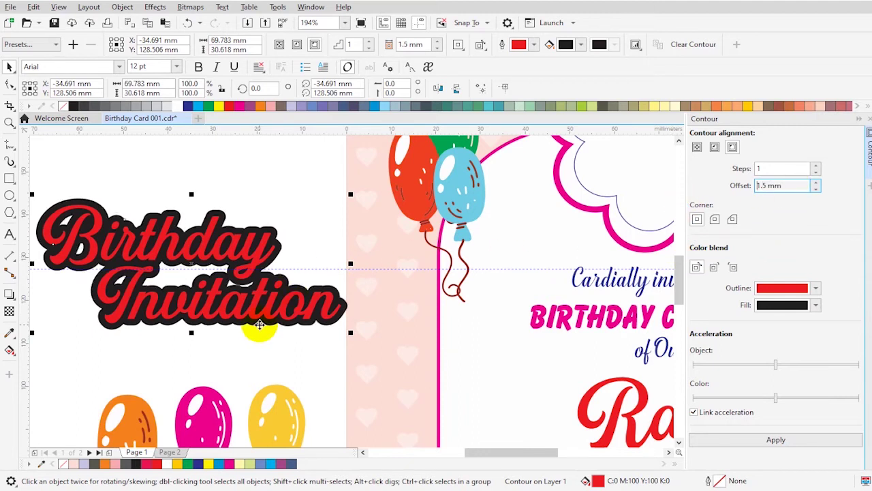
{"action": "left_click_drag", "start_coordinate": [123, 216], "coordinate": [148, 202]}
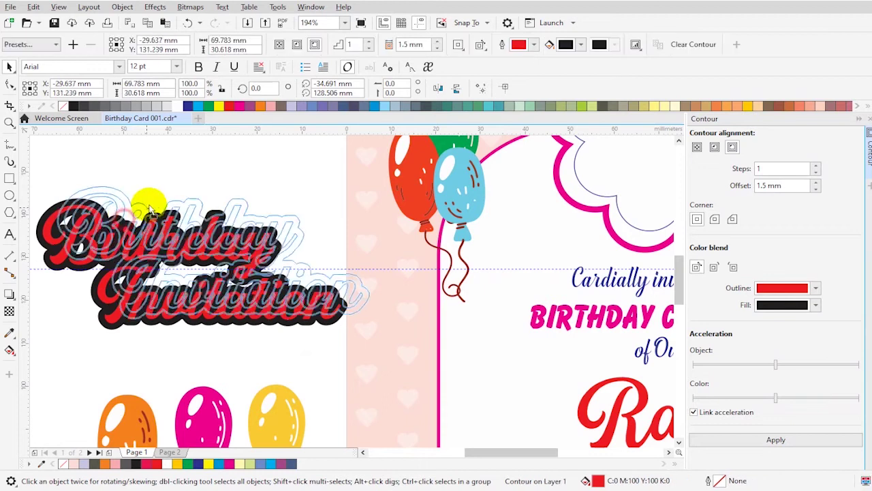
{"action": "key", "text": "F2"}
{"action": "left_click_drag", "start_coordinate": [43, 168], "coordinate": [446, 343]}
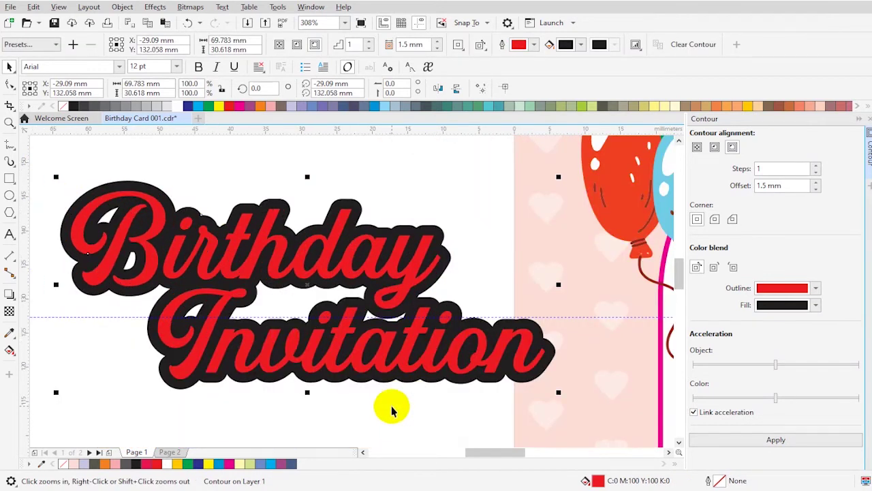
{"action": "key", "text": "Escape"}
Break the contour apart from the text and fill the contour shape yellow.
{"action": "left_click", "coordinate": [265, 198]}
{"action": "right_click", "coordinate": [278, 199]}
{"action": "left_click", "coordinate": [300, 202]}
{"action": "left_click", "coordinate": [303, 176]}
{"action": "left_click", "coordinate": [277, 209]}
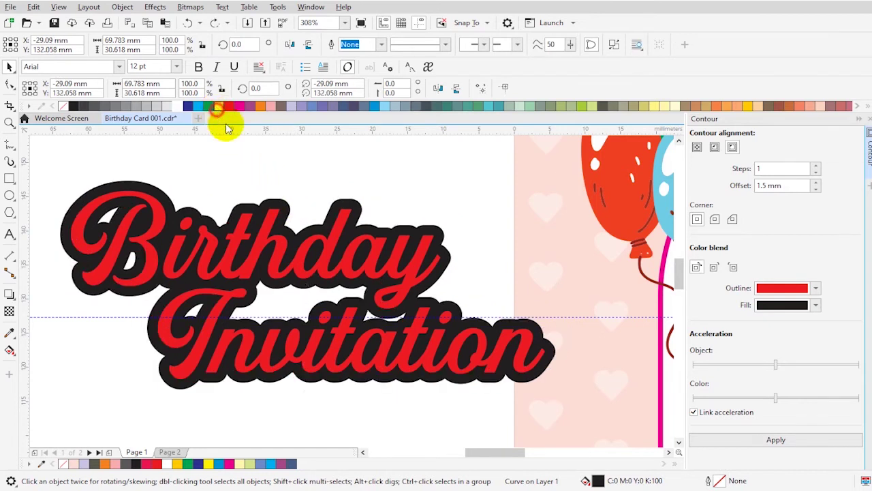
{"action": "left_click", "coordinate": [219, 107]}
{"action": "left_click", "coordinate": [334, 160]}
{"action": "left_click", "coordinate": [109, 222]}
Recolour the heading's contour backing from yellow to pale pink.
{"action": "key", "text": "z"}
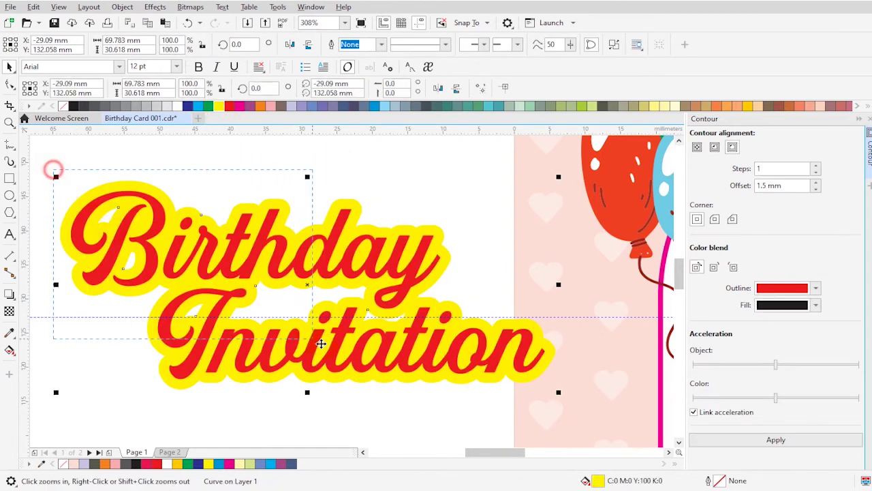
{"action": "left_click_drag", "start_coordinate": [53, 169], "coordinate": [311, 331]}
{"action": "left_click", "coordinate": [262, 106]}
{"action": "left_click", "coordinate": [335, 146]}
Delete the holes inside the letters B and I and nudge the pink backing lower.
{"action": "double_click", "coordinate": [273, 165]}
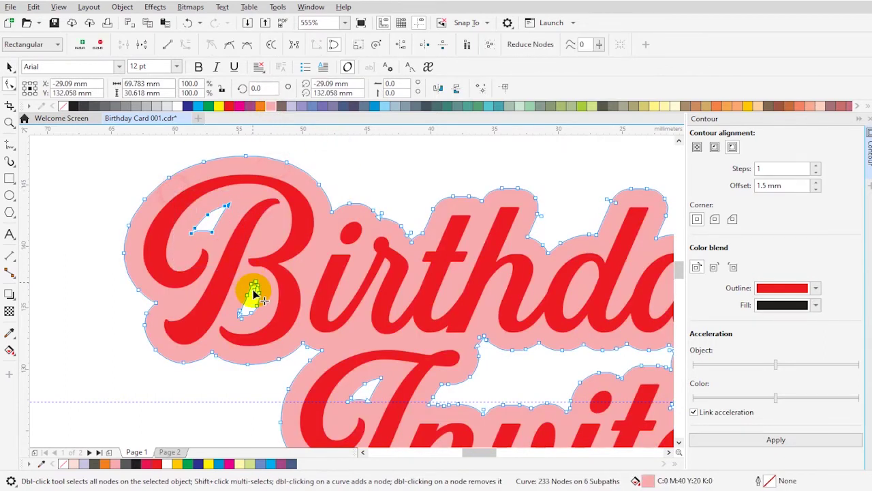
{"action": "key", "text": "Delete"}
{"action": "left_click_drag", "start_coordinate": [332, 365], "coordinate": [393, 415]}
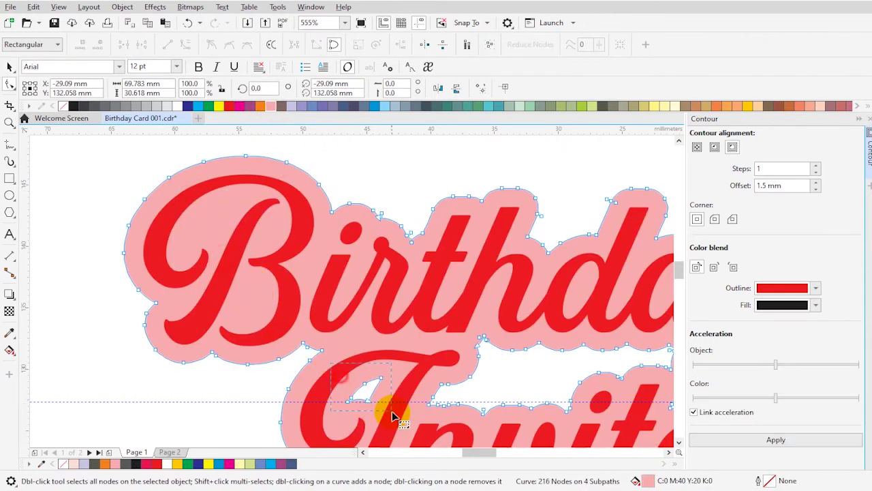
{"action": "key", "text": "Delete"}
{"action": "key", "text": "space"}
{"action": "scroll", "coordinate": [456, 379], "scroll_direction": "down", "scroll_amount": 3}
{"action": "scroll", "coordinate": [486, 389], "scroll_direction": "down", "scroll_amount": 3}
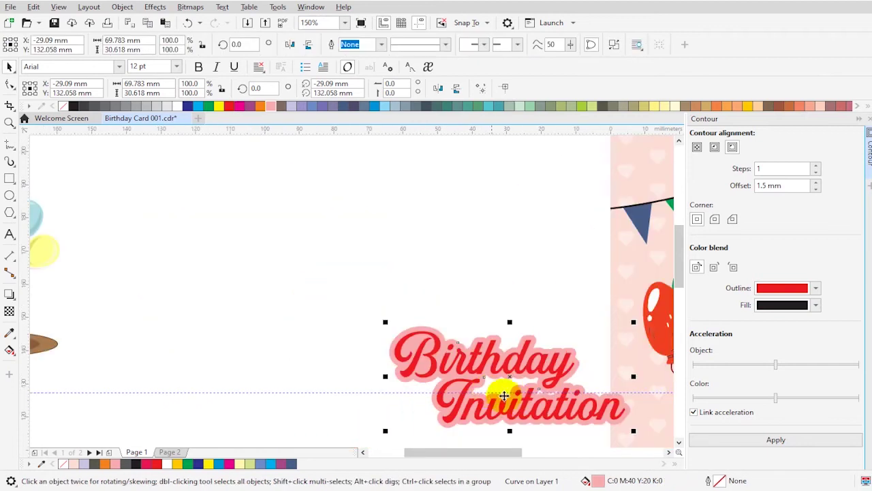
{"action": "scroll", "coordinate": [501, 396], "scroll_direction": "down", "scroll_amount": 3}
{"action": "scroll", "coordinate": [295, 239], "scroll_direction": "up", "scroll_amount": 3}
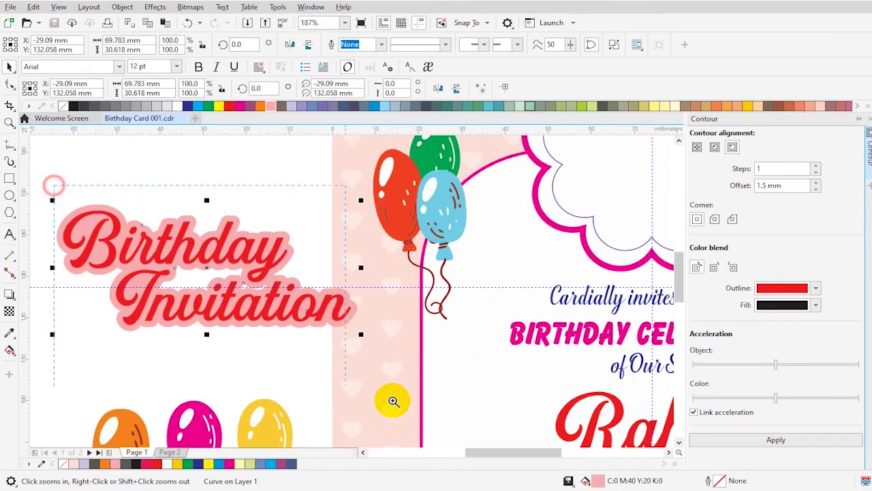
{"action": "scroll", "coordinate": [389, 399], "scroll_direction": "up", "scroll_amount": 2}
{"action": "left_click_drag", "start_coordinate": [261, 334], "coordinate": [261, 333]}
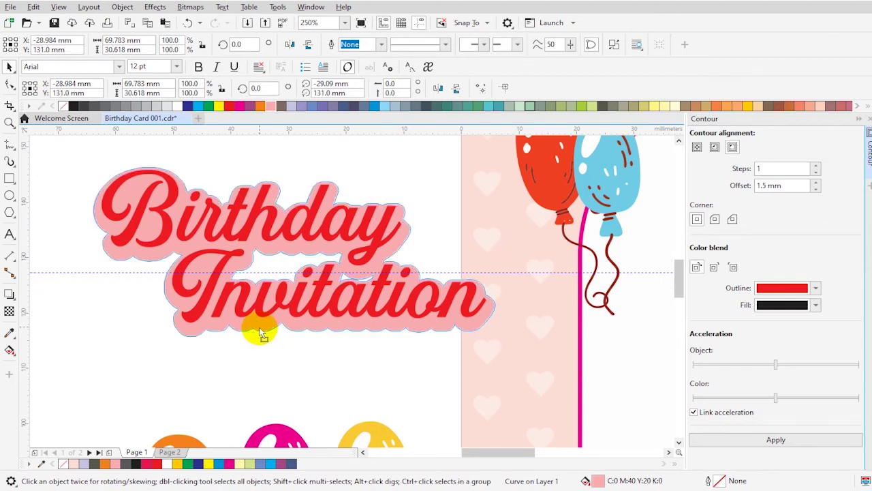
Contour the red Birthday Invitation lettering, first at 0.5 mm, then reduced to 0.2 mm.
{"action": "key", "text": "z"}
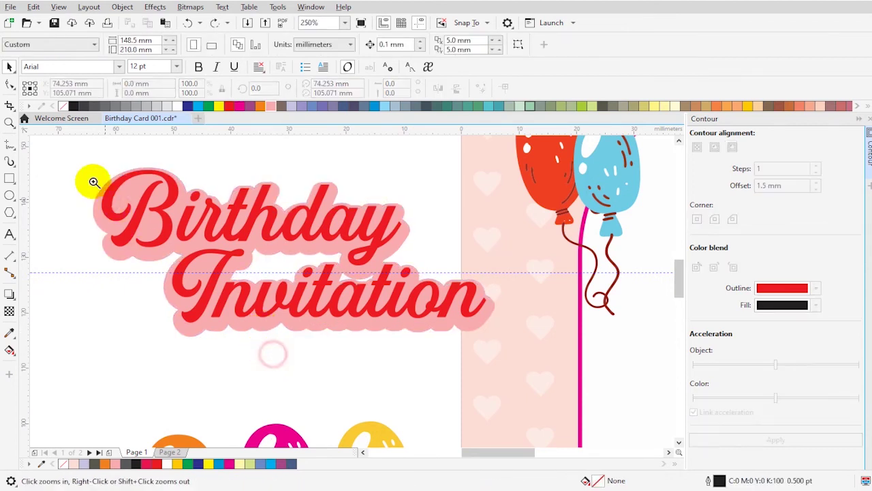
{"action": "left_click", "coordinate": [447, 360]}
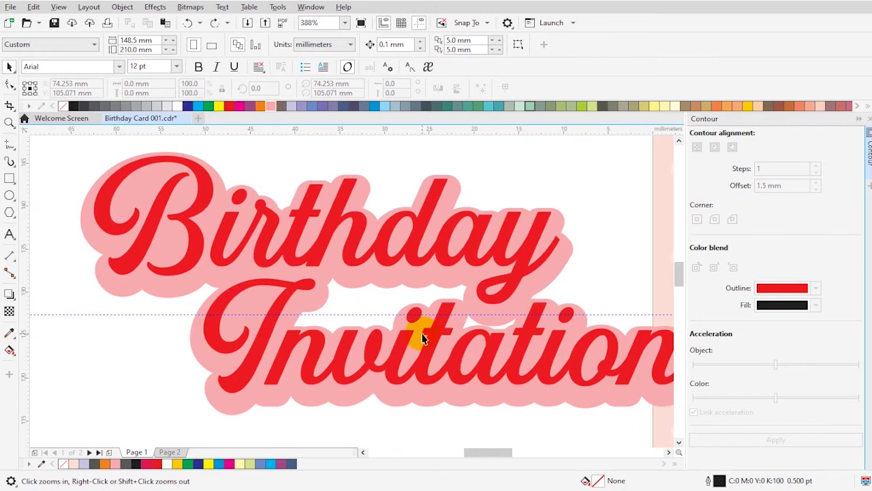
{"action": "key", "text": "space"}
{"action": "left_click", "coordinate": [335, 277]}
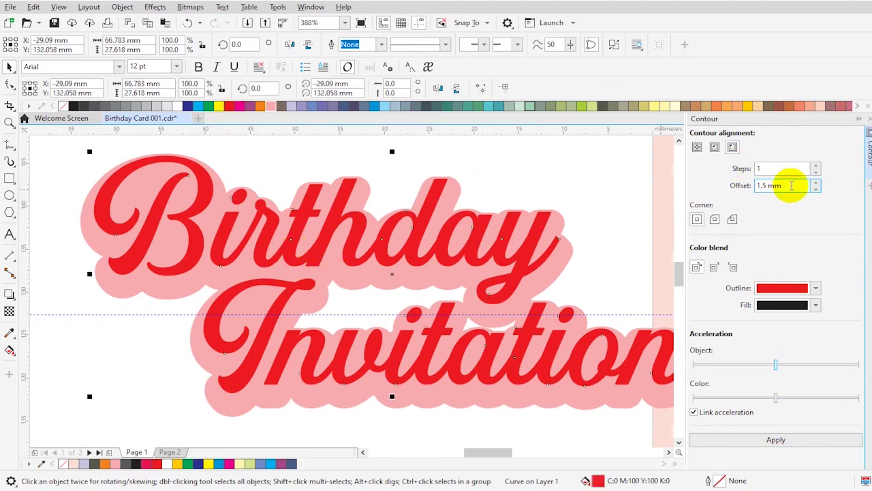
{"action": "triple_click", "coordinate": [801, 185]}
{"action": "type", "text": ".5"}
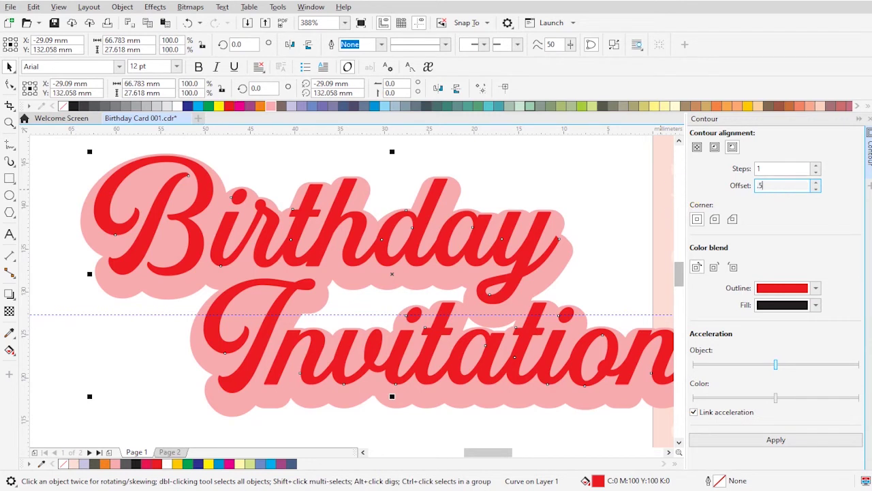
{"action": "left_click", "coordinate": [278, 242]}
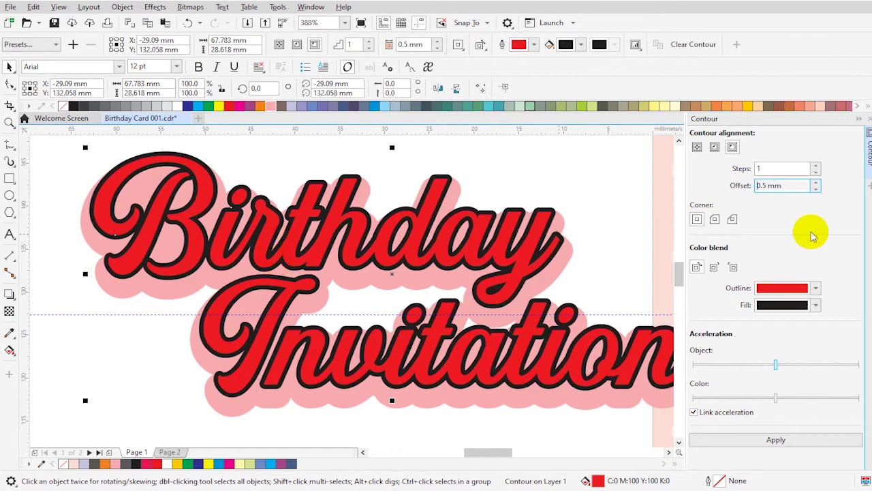
{"action": "triple_click", "coordinate": [808, 186]}
{"action": "type", "text": ".2"}
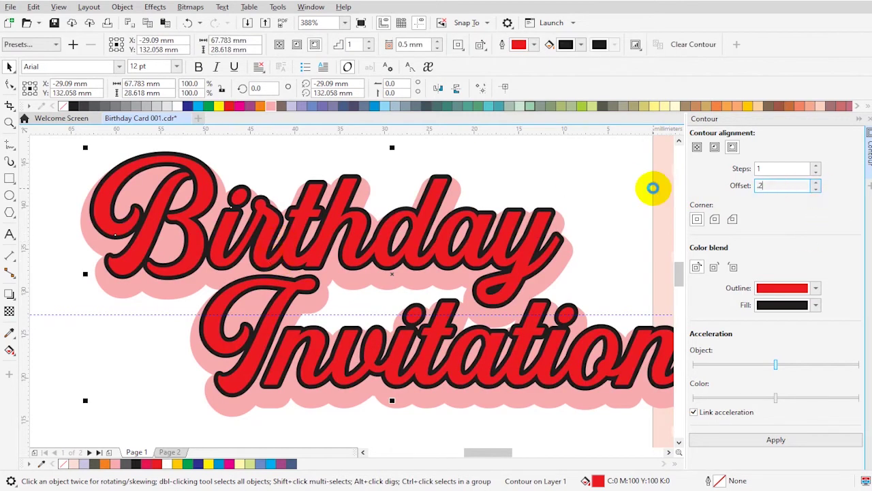
{"action": "key", "text": "Return"}
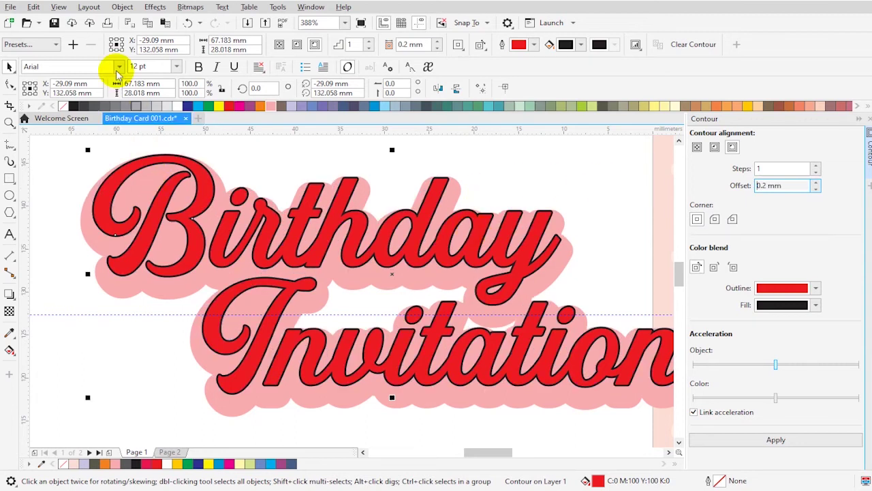
{"action": "right_click", "coordinate": [170, 157]}
Break the lettering's dark contour apart into separate shapes.
{"action": "left_click", "coordinate": [218, 168]}
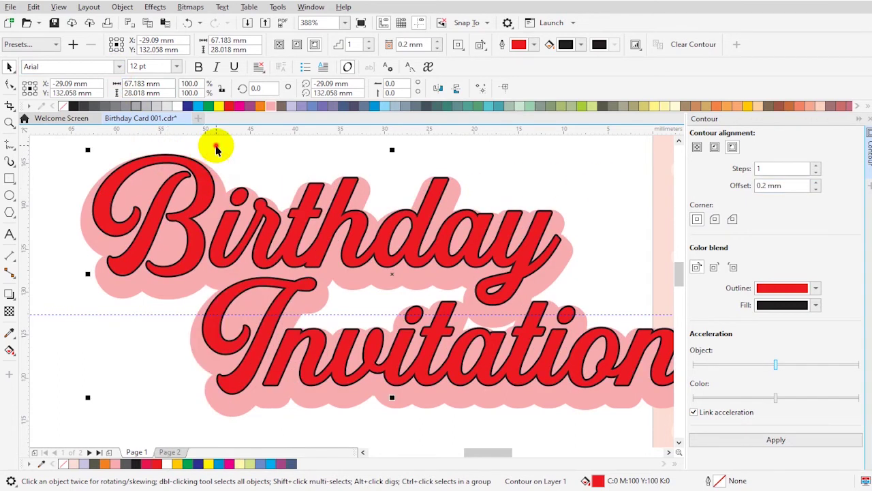
{"action": "left_click", "coordinate": [107, 157]}
{"action": "key", "text": "z"}
{"action": "left_click", "coordinate": [92, 157]}
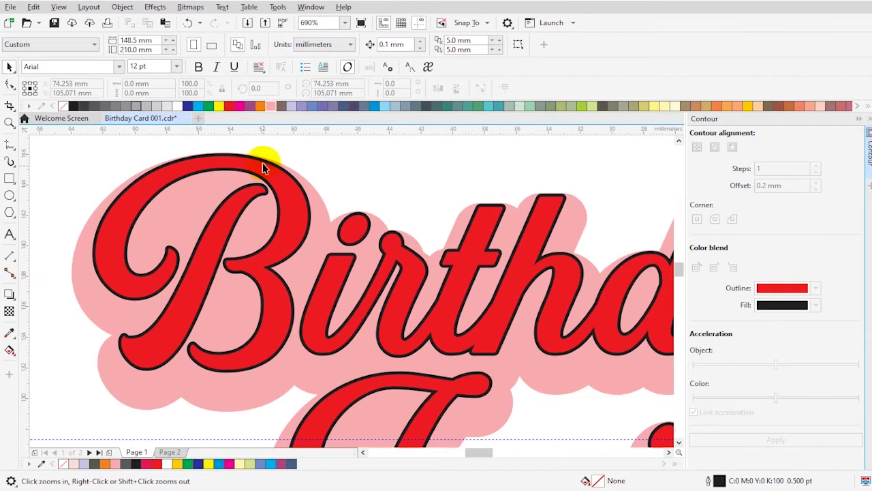
{"action": "key", "text": "space"}
{"action": "left_click", "coordinate": [293, 160]}
{"action": "left_click", "coordinate": [349, 147]}
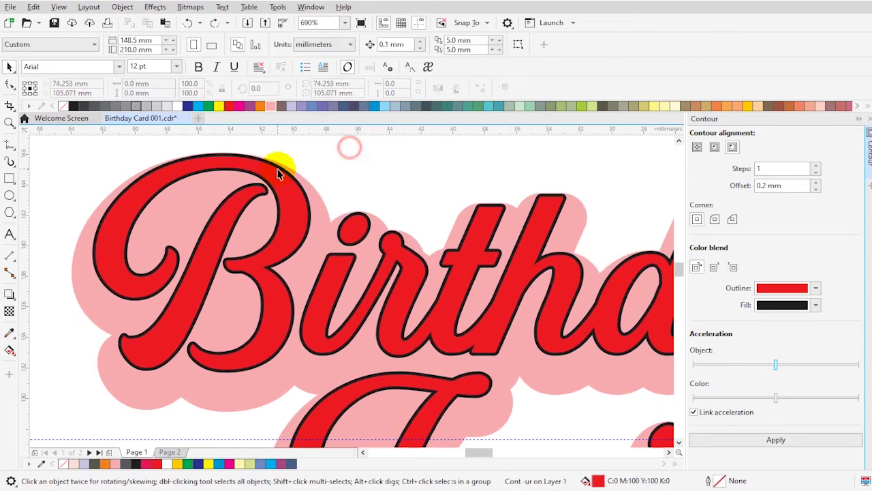
{"action": "left_click", "coordinate": [282, 171]}
{"action": "left_click", "coordinate": [287, 173]}
{"action": "right_click", "coordinate": [287, 172]}
{"action": "left_click", "coordinate": [312, 178]}
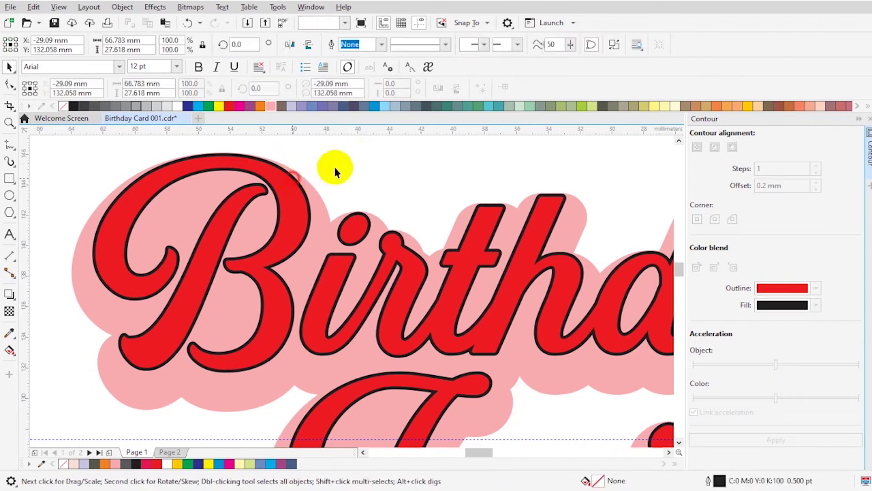
{"action": "left_click_drag", "start_coordinate": [287, 165], "coordinate": [311, 166]}
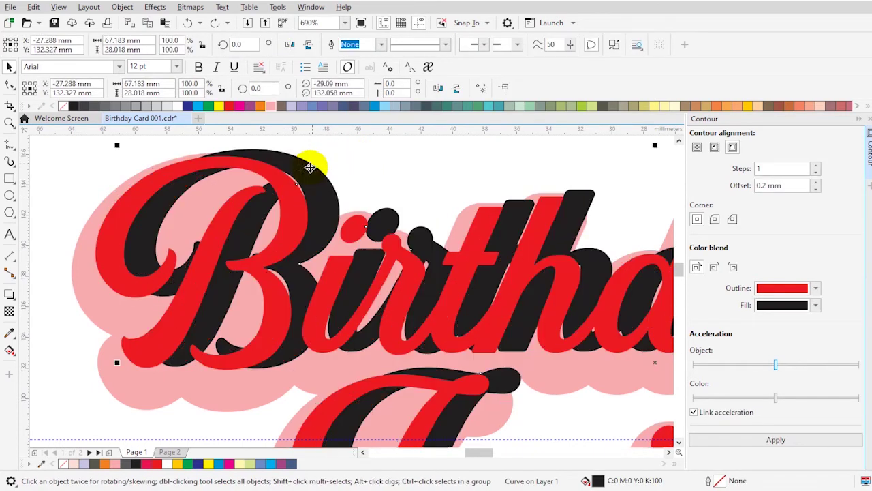
{"action": "key", "text": "ctrl+z"}
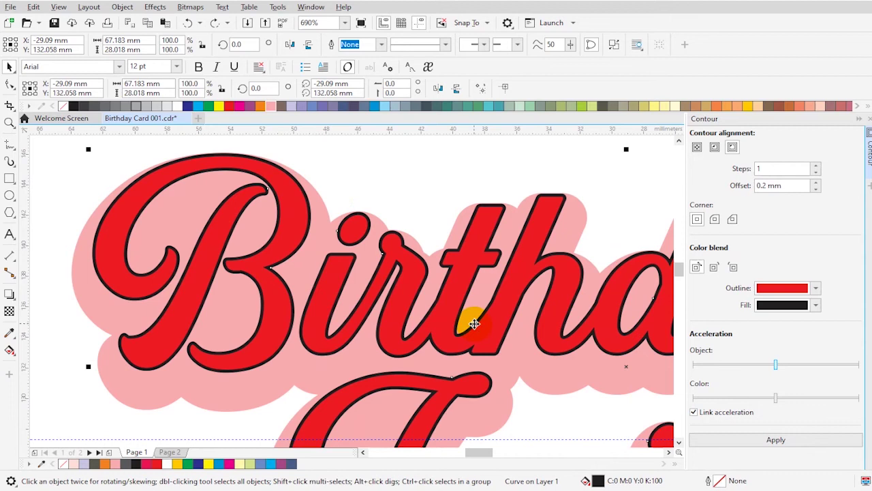
Make the backing and its outline navy, and the lettering's fill and outline yellow.
{"action": "right_click", "coordinate": [188, 106]}
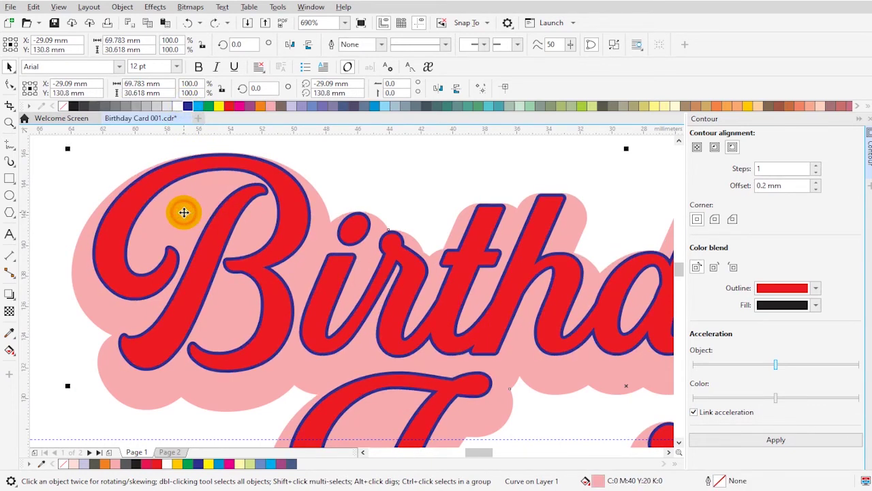
{"action": "left_click", "coordinate": [188, 106]}
{"action": "left_click", "coordinate": [210, 252]}
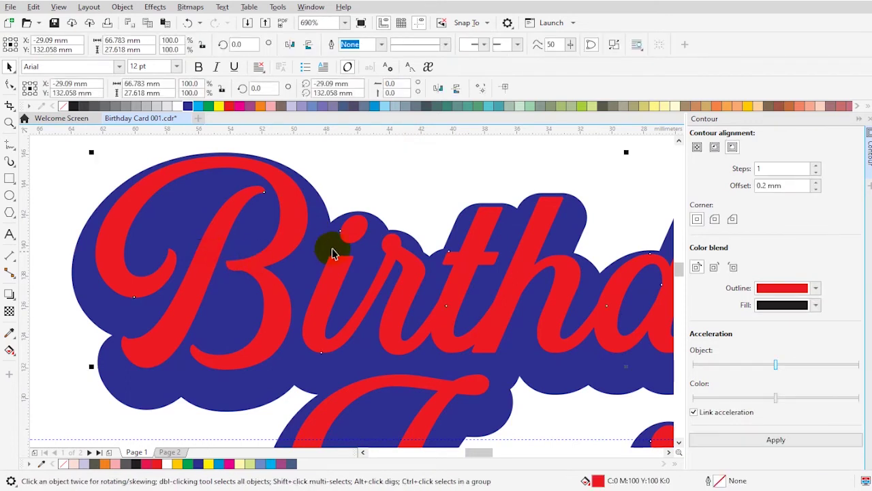
{"action": "left_click", "coordinate": [747, 106]}
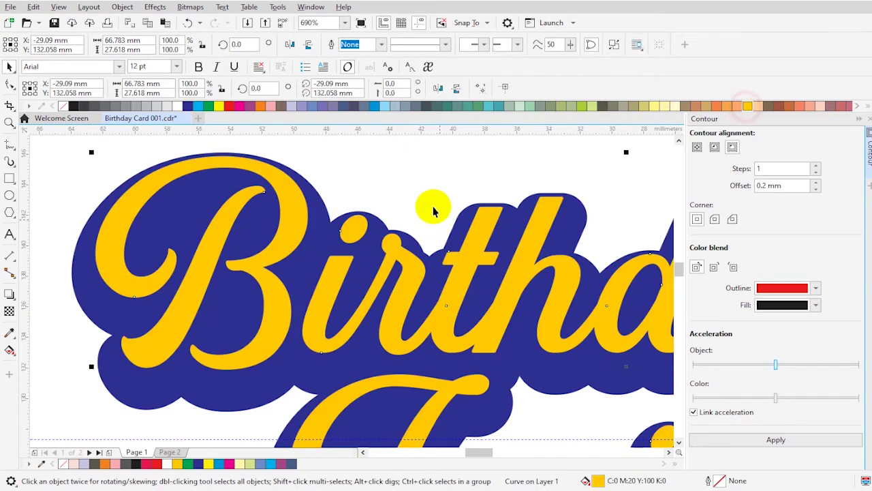
{"action": "left_click", "coordinate": [462, 178]}
{"action": "left_click", "coordinate": [423, 300]}
{"action": "right_click", "coordinate": [743, 105]}
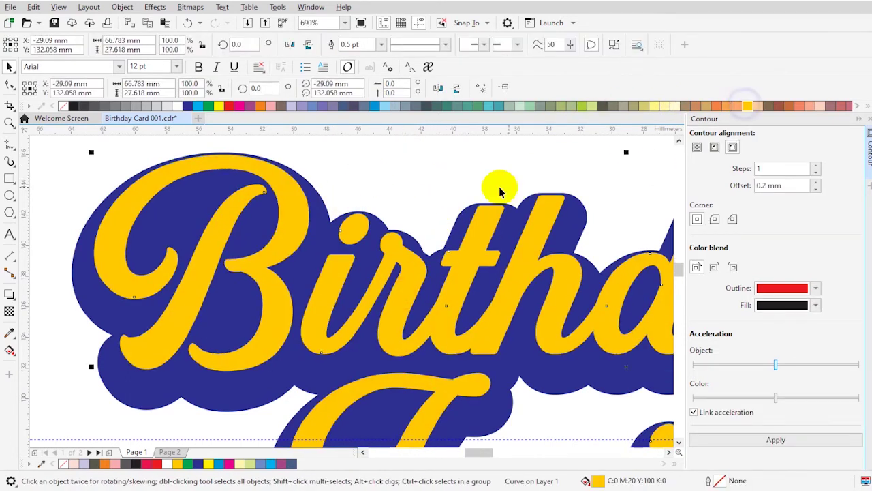
{"action": "scroll", "coordinate": [508, 175], "scroll_direction": "down", "scroll_amount": 2}
{"action": "scroll", "coordinate": [508, 175], "scroll_direction": "down", "scroll_amount": 3}
{"action": "key", "text": "z"}
{"action": "left_click", "coordinate": [451, 202]}
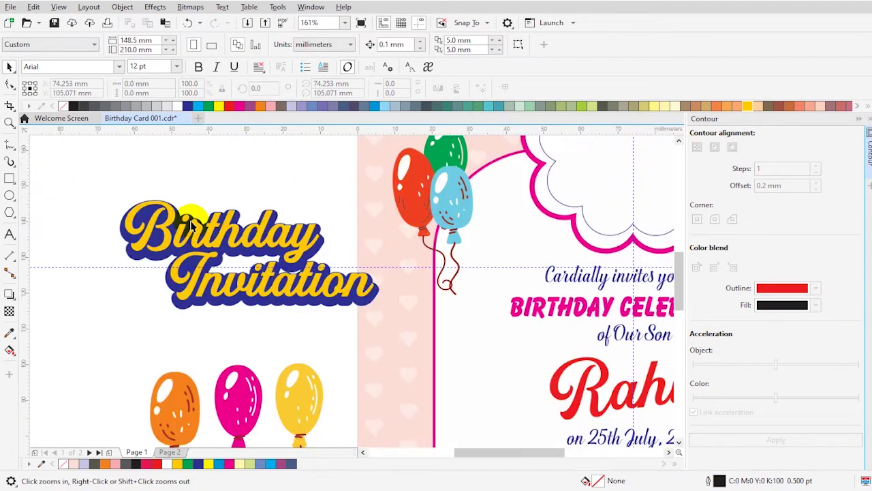
Tilt the title group about 11°, scale it to 71% and place it below the balloons.
{"action": "mouse_move", "coordinate": [388, 350]}
{"action": "left_mouse_down"}
{"action": "mouse_move", "coordinate": [374, 327]}
{"action": "mouse_move", "coordinate": [516, 286]}
{"action": "left_mouse_up"}
{"action": "key", "text": "z"}
{"action": "right_click", "coordinate": [394, 240]}
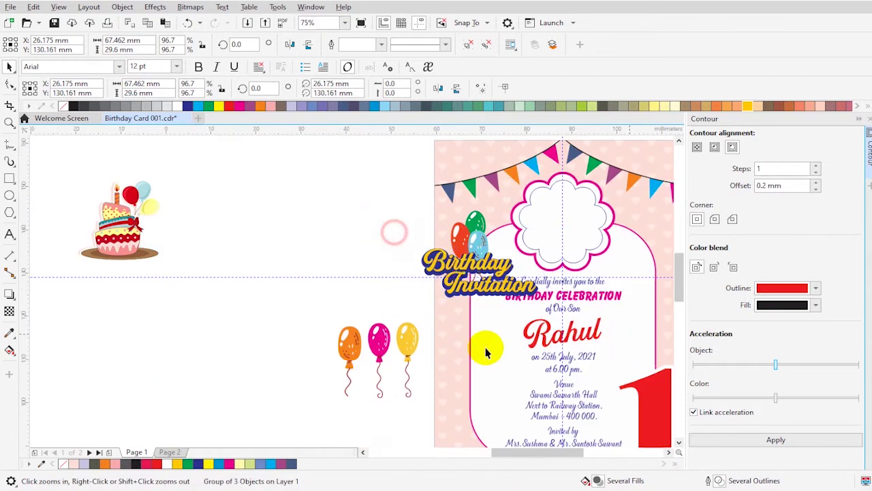
{"action": "scroll", "coordinate": [486, 352], "scroll_direction": "up", "scroll_amount": 3}
{"action": "left_click_drag", "start_coordinate": [438, 356], "coordinate": [406, 298]}
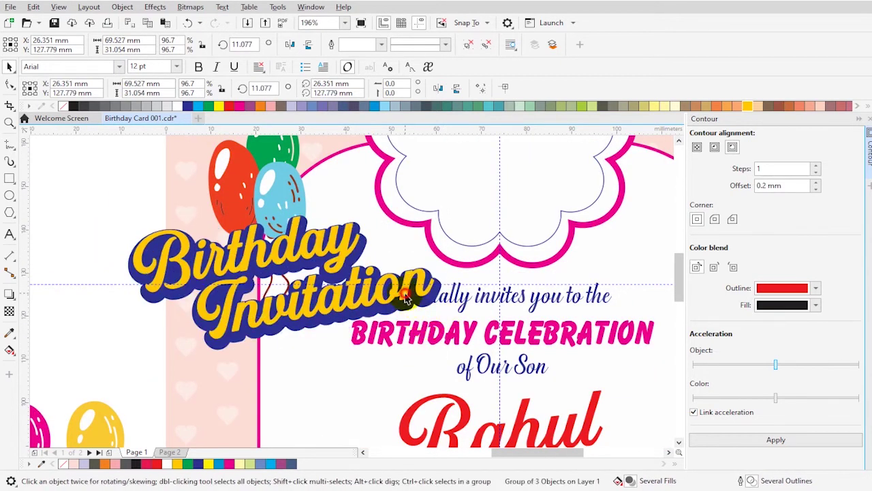
{"action": "left_click_drag", "start_coordinate": [443, 351], "coordinate": [398, 368]}
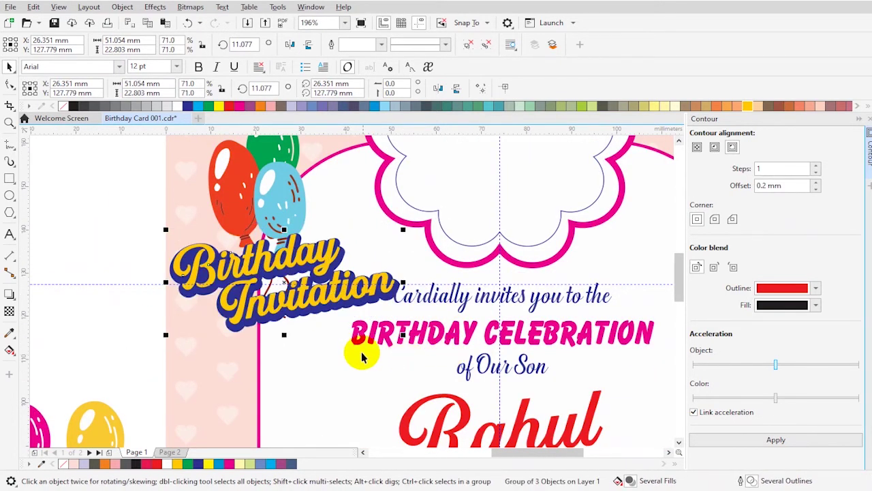
{"action": "mouse_move", "coordinate": [334, 297]}
{"action": "left_mouse_down"}
{"action": "mouse_move", "coordinate": [351, 274]}
{"action": "mouse_move", "coordinate": [405, 307]}
{"action": "left_mouse_up"}
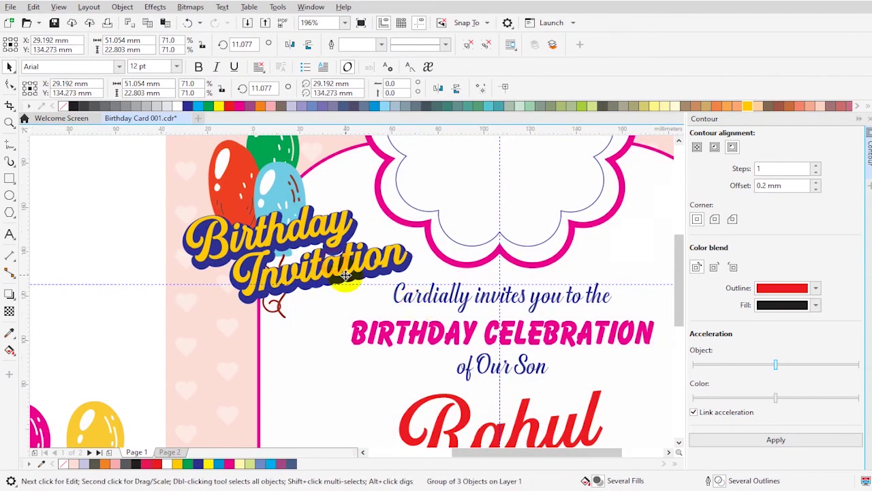
{"action": "key", "text": "F4"}
{"action": "mouse_move", "coordinate": [493, 290]}
{"action": "left_mouse_down"}
{"action": "mouse_move", "coordinate": [226, 255]}
{"action": "mouse_move", "coordinate": [242, 198]}
{"action": "mouse_move", "coordinate": [240, 236]}
{"action": "mouse_move", "coordinate": [197, 243]}
{"action": "left_mouse_up"}
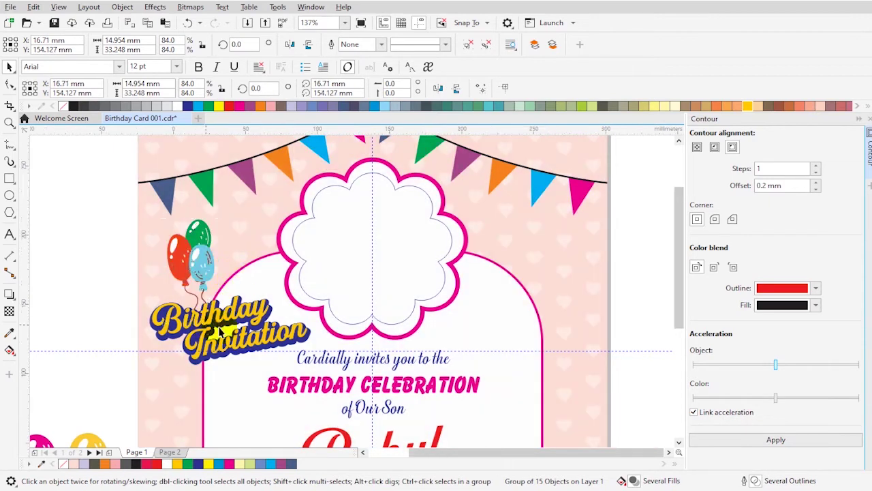
Move the orange balloon onto the card's top left, shrink it and place beside the balloons.
{"action": "left_click_drag", "start_coordinate": [197, 243], "coordinate": [193, 243]}
{"action": "scroll", "coordinate": [215, 326], "scroll_direction": "down", "scroll_amount": 3}
{"action": "left_click_drag", "start_coordinate": [152, 370], "coordinate": [204, 308]}
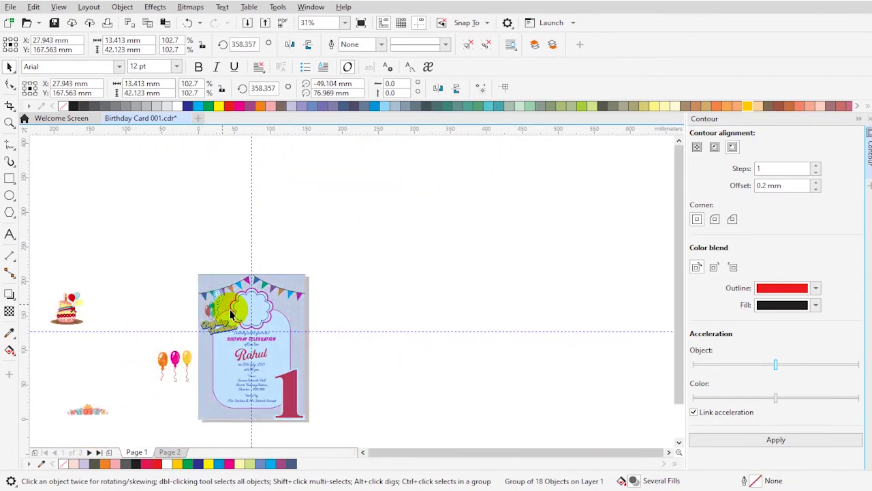
{"action": "scroll", "coordinate": [308, 349], "scroll_direction": "up", "scroll_amount": 4}
{"action": "left_click_drag", "start_coordinate": [314, 217], "coordinate": [296, 261]}
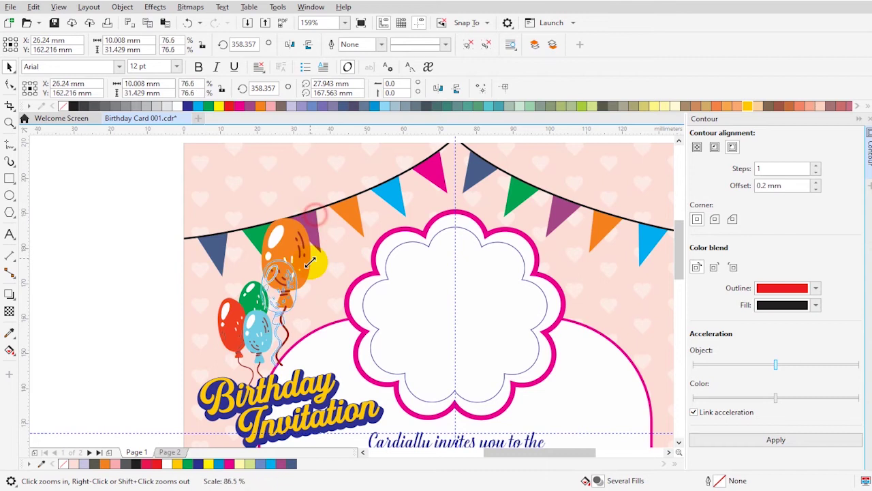
{"action": "mouse_move", "coordinate": [285, 308]}
{"action": "left_mouse_down"}
{"action": "mouse_move", "coordinate": [292, 337]}
{"action": "mouse_move", "coordinate": [292, 300]}
{"action": "mouse_move", "coordinate": [250, 320]}
{"action": "left_mouse_up"}
Group the orange balloon with the balloon cluster and nudge the group slightly right.
{"action": "scroll", "coordinate": [360, 444], "scroll_direction": "down", "scroll_amount": 1}
{"action": "left_click", "coordinate": [288, 332], "text": "shift"}
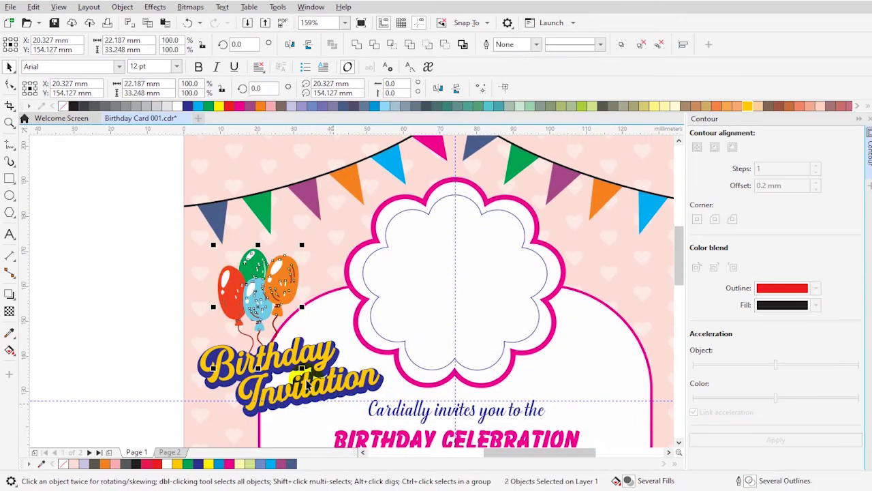
{"action": "key", "text": "ctrl+g"}
{"action": "left_click_drag", "start_coordinate": [278, 288], "coordinate": [288, 288]}
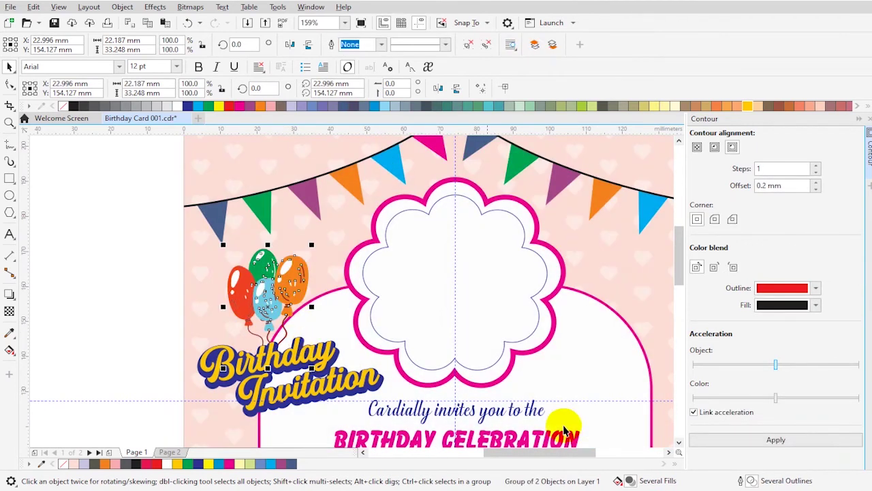
{"action": "scroll", "coordinate": [564, 430], "scroll_direction": "down", "scroll_amount": 3}
{"action": "scroll", "coordinate": [641, 312], "scroll_direction": "up", "scroll_amount": 1}
{"action": "left_click", "coordinate": [384, 300]}
{"action": "key", "text": "z"}
{"action": "left_click_drag", "start_coordinate": [277, 179], "coordinate": [646, 432]}
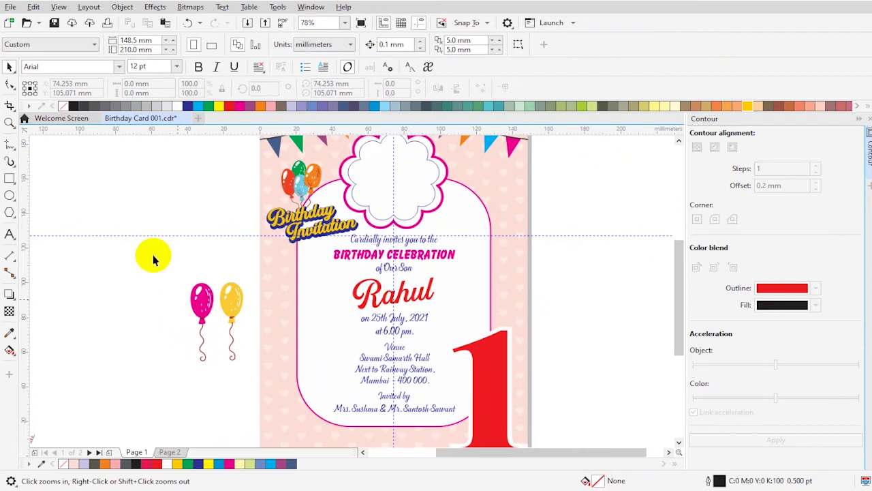
Place the pink and yellow balloons onto the card, stacked above the red 1.
{"action": "key", "text": "space"}
{"action": "left_click_drag", "start_coordinate": [232, 300], "coordinate": [524, 263]}
{"action": "left_click_drag", "start_coordinate": [257, 223], "coordinate": [612, 392]}
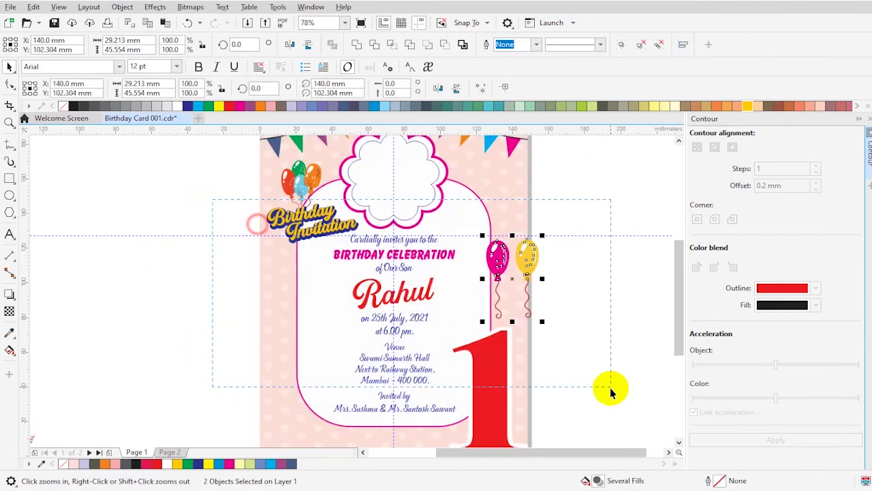
{"action": "key", "text": "space"}
{"action": "left_click_drag", "start_coordinate": [511, 244], "coordinate": [492, 225]}
{"action": "mouse_move", "coordinate": [549, 243]}
{"action": "left_mouse_down"}
{"action": "mouse_move", "coordinate": [487, 251]}
{"action": "mouse_move", "coordinate": [479, 292]}
{"action": "left_mouse_up"}
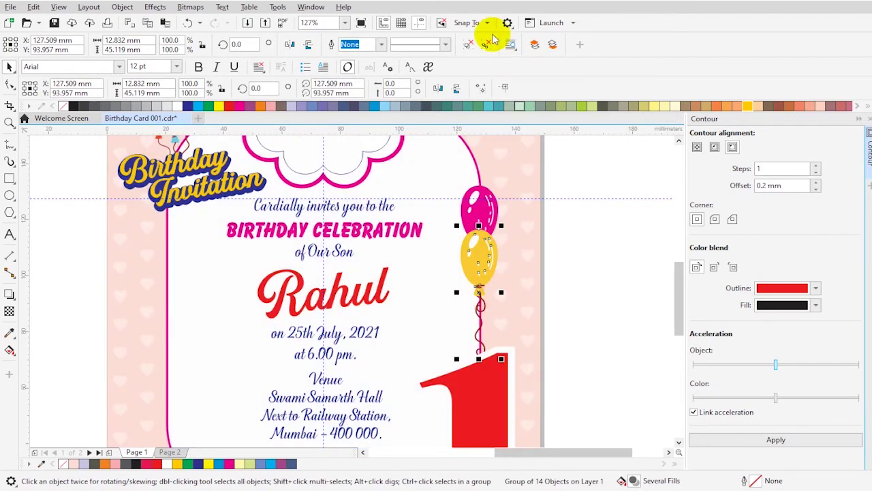
{"action": "left_click_drag", "start_coordinate": [478, 251], "coordinate": [482, 257]}
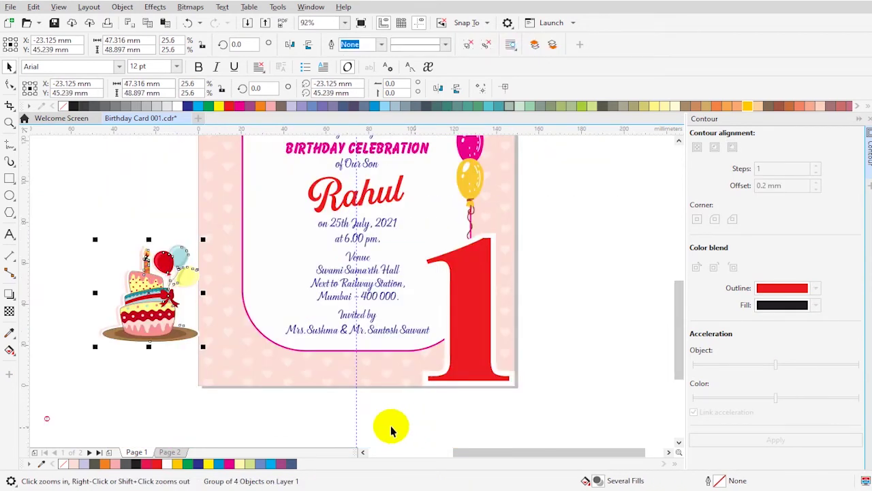
Move the cake-with-balloons group to the card's lower left and shrink it slightly.
{"action": "left_click_drag", "start_coordinate": [150, 300], "coordinate": [246, 336]}
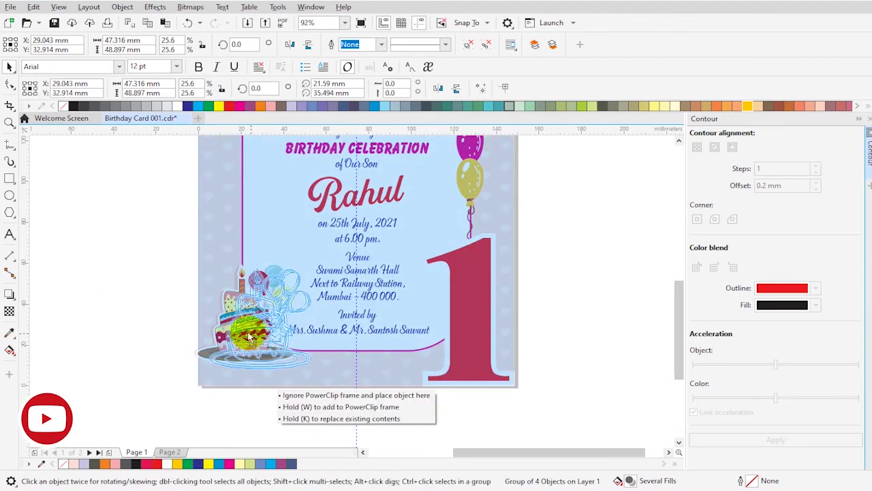
{"action": "left_click", "coordinate": [381, 330]}
{"action": "left_click", "coordinate": [402, 380]}
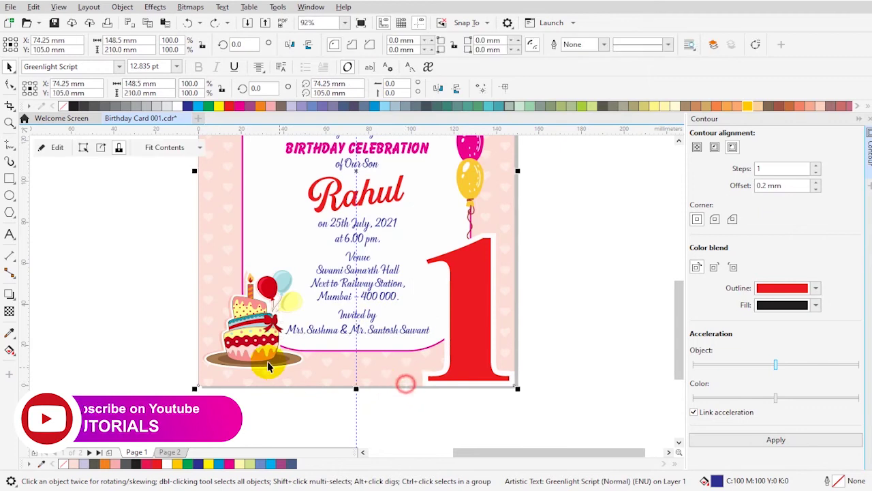
{"action": "left_click", "coordinate": [288, 261]}
{"action": "left_click_drag", "start_coordinate": [305, 271], "coordinate": [299, 275]}
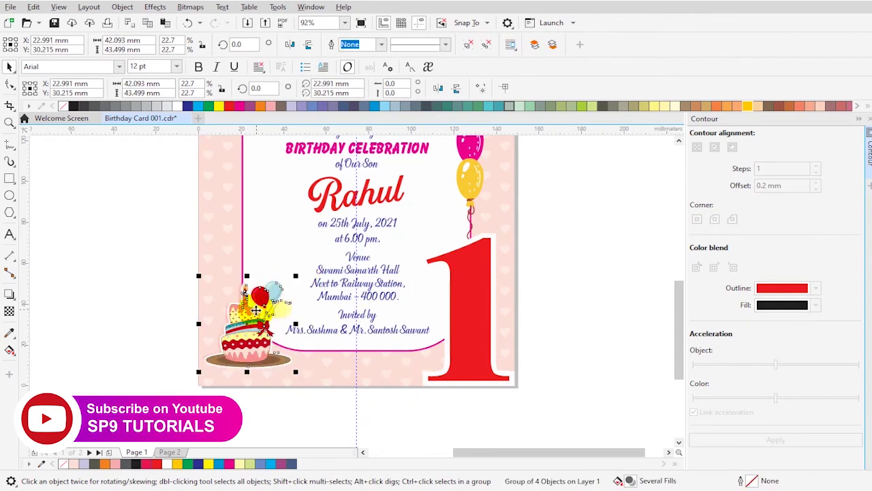
{"action": "left_click", "coordinate": [540, 338]}
{"action": "scroll", "coordinate": [539, 338], "scroll_direction": "down", "scroll_amount": 2}
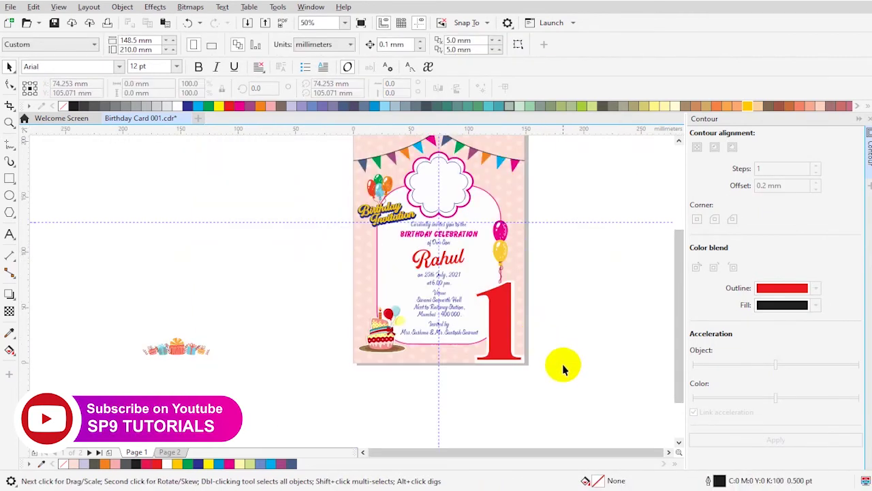
Drag the off-page gift-box group onto the card's bottom edge, between the cake and the red 1.
{"action": "scroll", "coordinate": [594, 379], "scroll_direction": "up", "scroll_amount": 2}
{"action": "key", "text": "space"}
{"action": "left_click", "coordinate": [298, 365]}
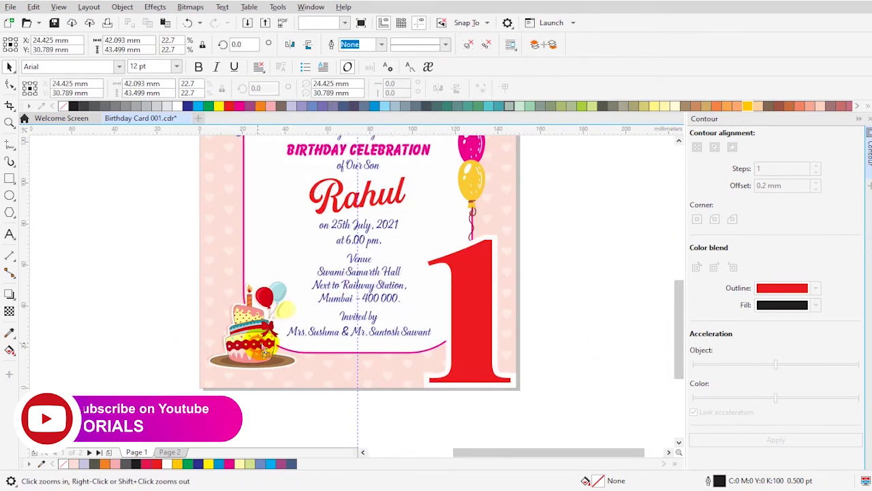
{"action": "left_click", "coordinate": [555, 368]}
{"action": "scroll", "coordinate": [520, 380], "scroll_direction": "down", "scroll_amount": 2}
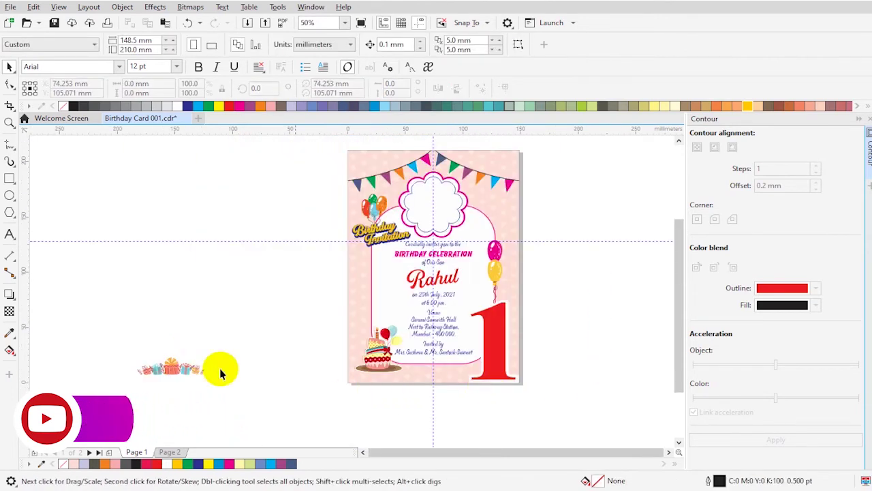
{"action": "left_click", "coordinate": [192, 372]}
{"action": "left_click_drag", "start_coordinate": [193, 372], "coordinate": [454, 373]}
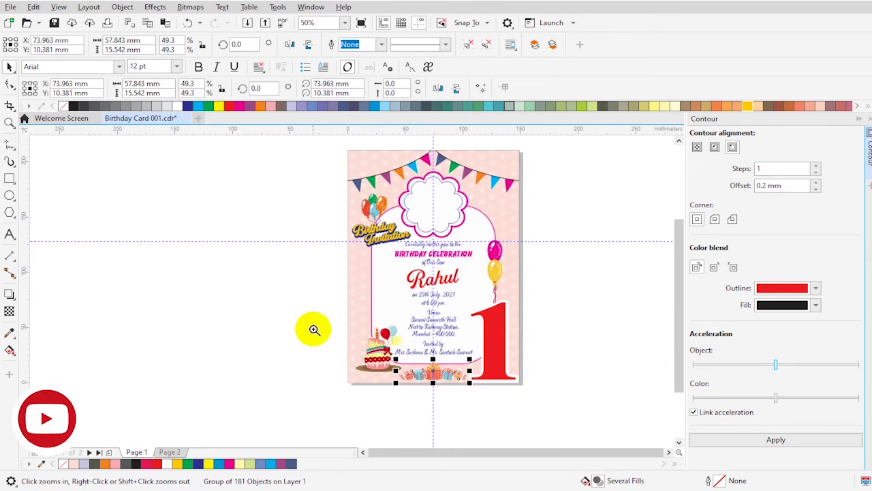
{"action": "scroll", "coordinate": [496, 403], "scroll_direction": "up", "scroll_amount": 3}
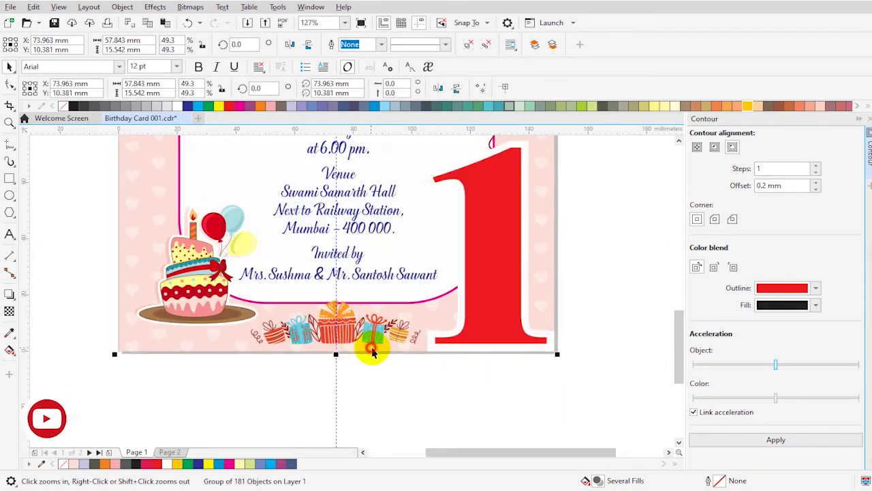
{"action": "left_click", "coordinate": [412, 379]}
{"action": "key", "text": "z"}
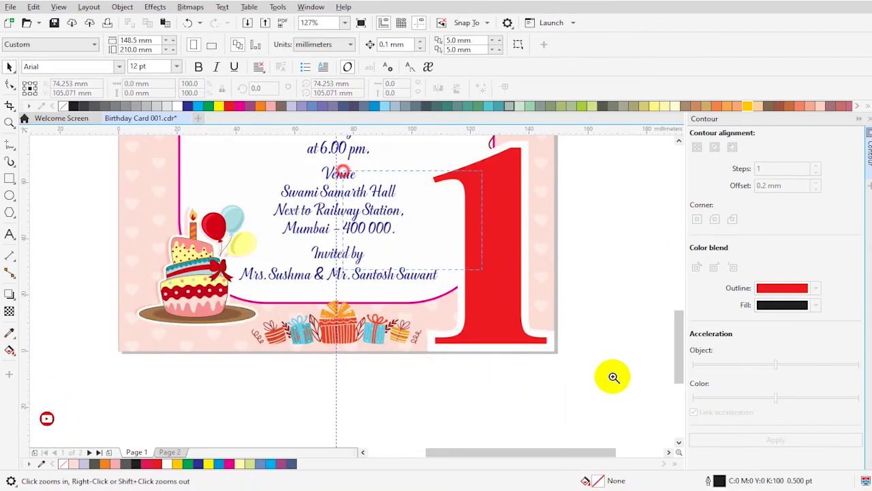
{"action": "left_click", "coordinate": [579, 379]}
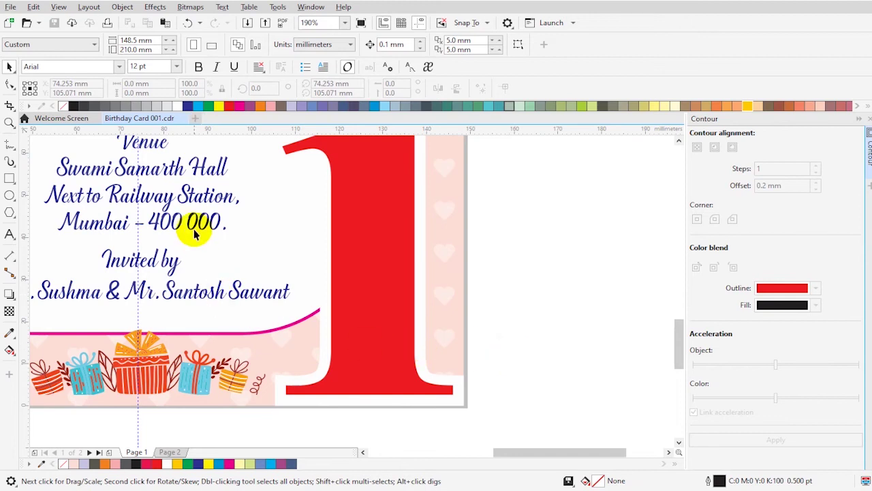
Copy the venue address text onto the red 1 as 'st' and 'Birthday' in white.
{"action": "left_click", "coordinate": [177, 184]}
{"action": "mouse_move", "coordinate": [172, 172]}
{"action": "left_mouse_down"}
{"action": "mouse_move", "coordinate": [392, 355]}
{"action": "mouse_move", "coordinate": [382, 345]}
{"action": "left_mouse_up"}
{"action": "mouse_move", "coordinate": [175, 109]}
{"action": "left_mouse_down"}
{"action": "mouse_move", "coordinate": [366, 324]}
{"action": "mouse_move", "coordinate": [367, 369]}
{"action": "left_mouse_up"}
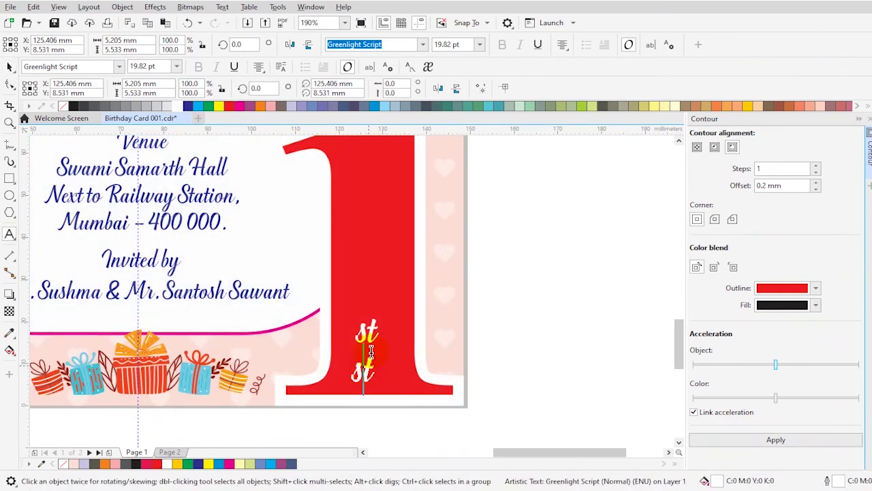
Set the 'st' and 'Birthday' text font to Golden Hills DEMO.
{"action": "left_click", "coordinate": [375, 45]}
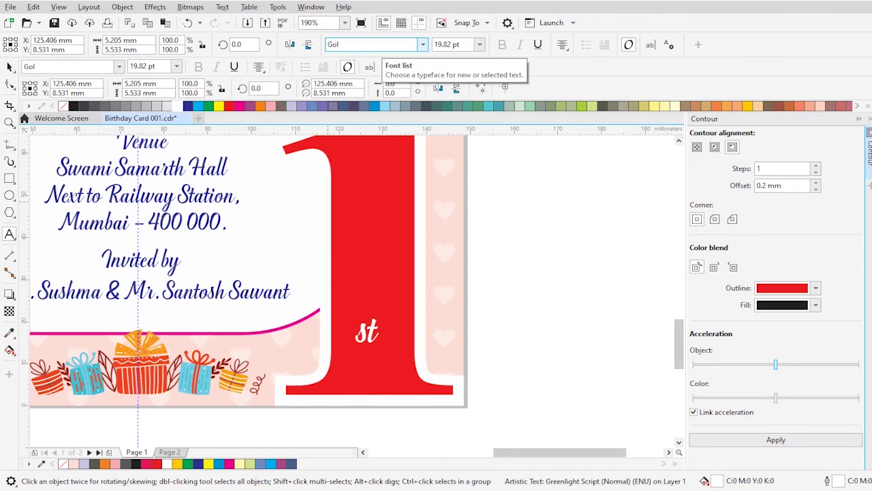
{"action": "key", "text": "Return"}
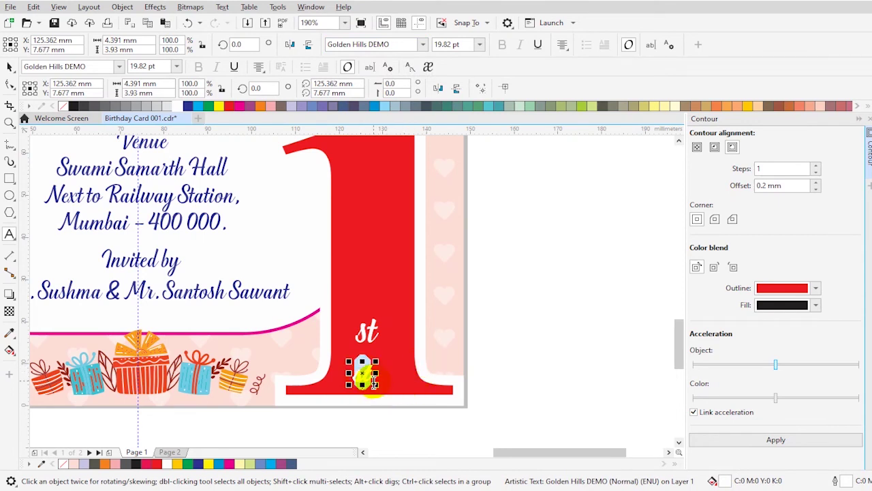
{"action": "type", "text": "Birthday"}
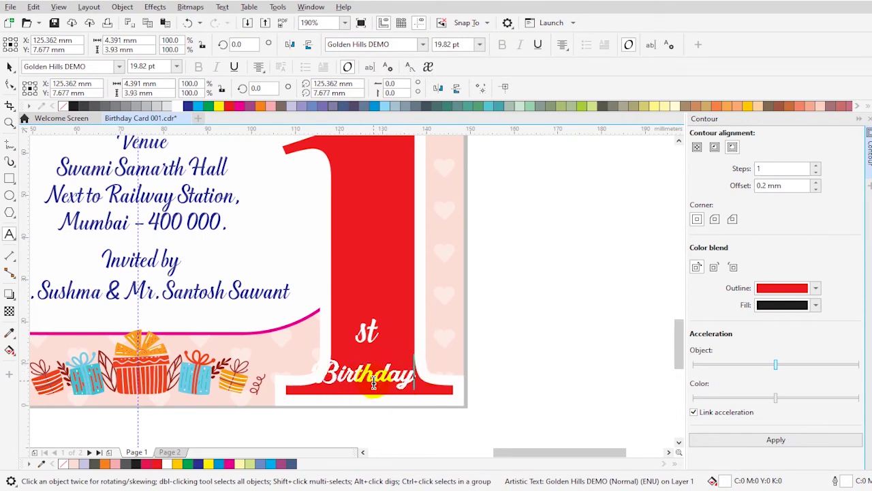
{"action": "left_click", "coordinate": [421, 394], "text": "shift"}
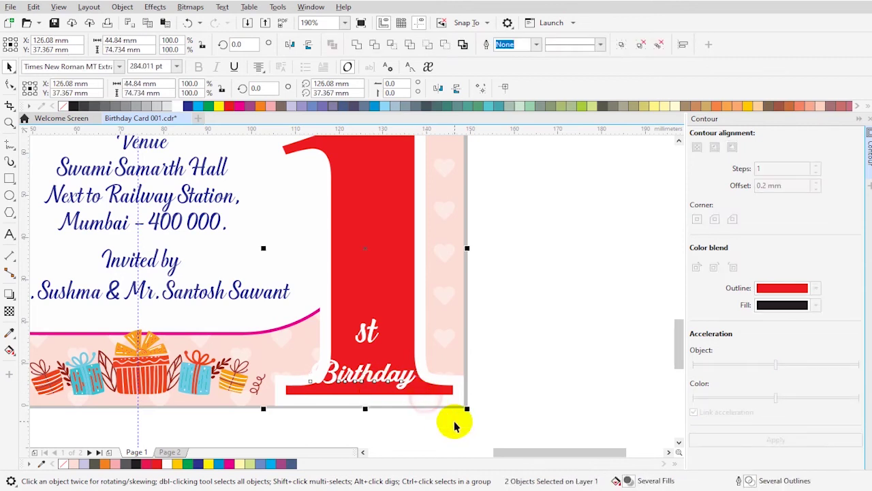
{"action": "left_click", "coordinate": [409, 385]}
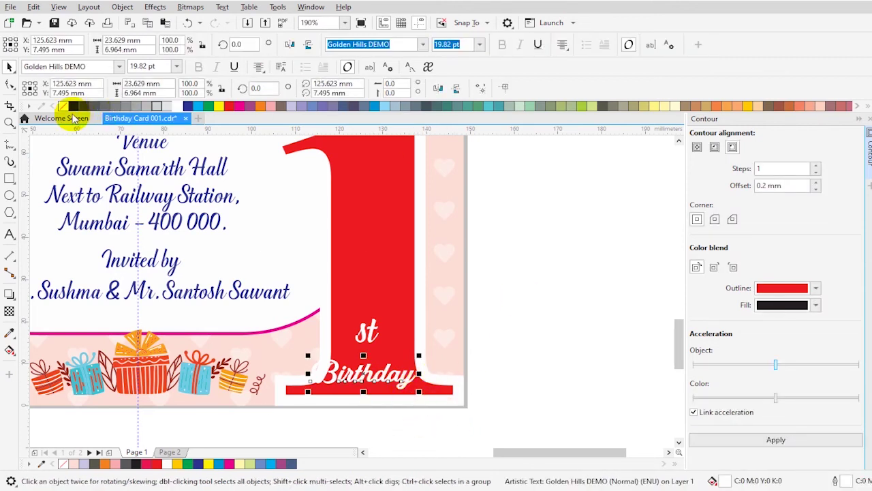
Tilt the 'Birthday' text about 8.3° and enlarge it to roughly 30.5 pt.
{"action": "left_click", "coordinate": [401, 383]}
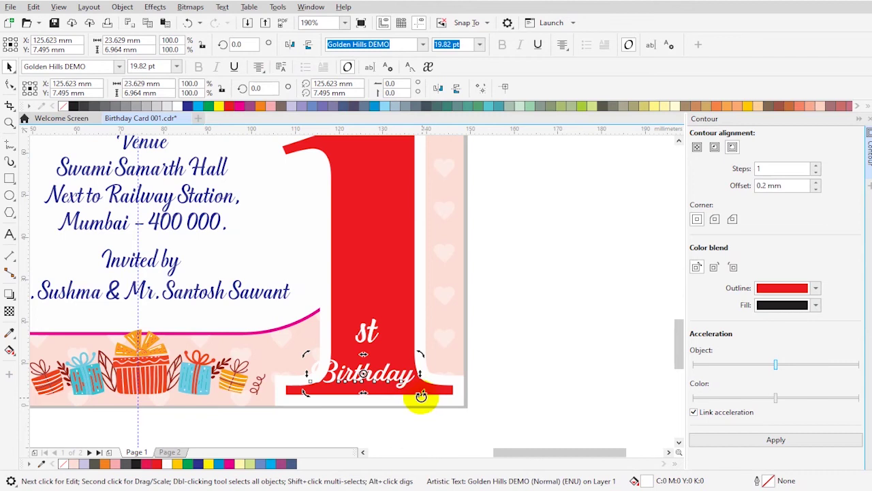
{"action": "left_click", "coordinate": [419, 357]}
{"action": "left_click_drag", "start_coordinate": [418, 357], "coordinate": [502, 357]}
{"action": "left_click_drag", "start_coordinate": [573, 338], "coordinate": [293, 412]}
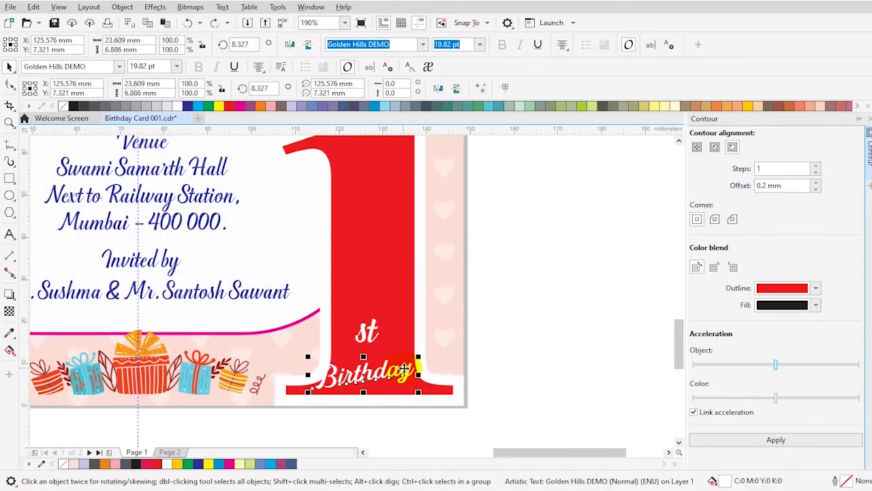
{"action": "mouse_move", "coordinate": [419, 356]}
{"action": "left_mouse_down"}
{"action": "mouse_move", "coordinate": [423, 370]}
{"action": "mouse_move", "coordinate": [419, 364]}
{"action": "left_mouse_up"}
{"action": "left_click_drag", "start_coordinate": [447, 335], "coordinate": [443, 359]}
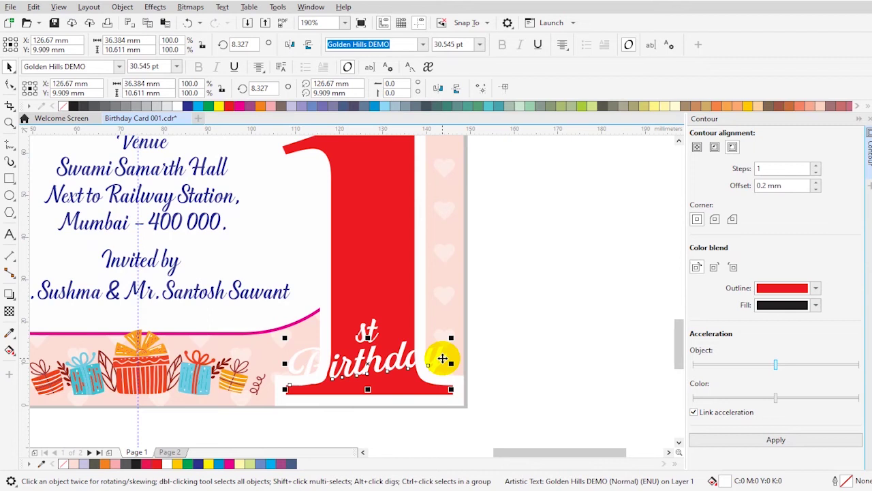
Apply a black outside contour with 1 mm offset to the Birthday text and nudge it up.
{"action": "key", "text": "F2"}
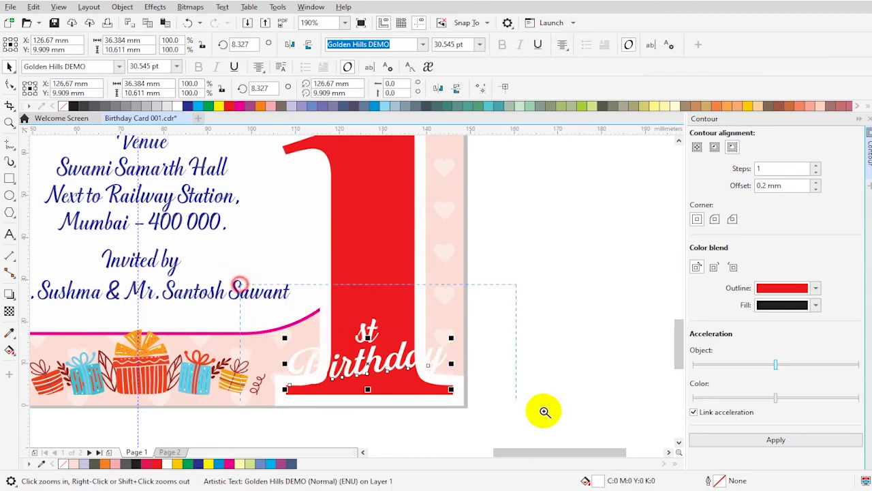
{"action": "left_click_drag", "start_coordinate": [237, 277], "coordinate": [543, 409]}
{"action": "left_click", "coordinate": [334, 316]}
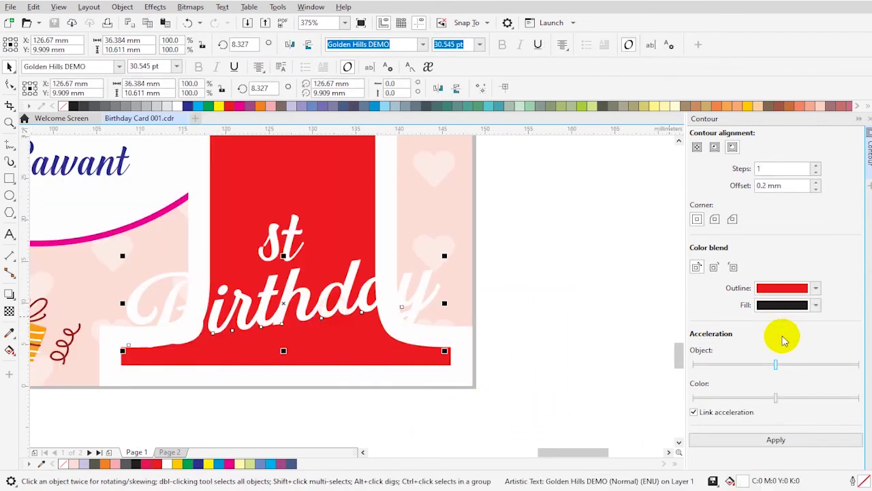
{"action": "left_click", "coordinate": [761, 442]}
{"action": "double_click", "coordinate": [794, 186]}
{"action": "type", "text": "1"}
{"action": "key", "text": "Return"}
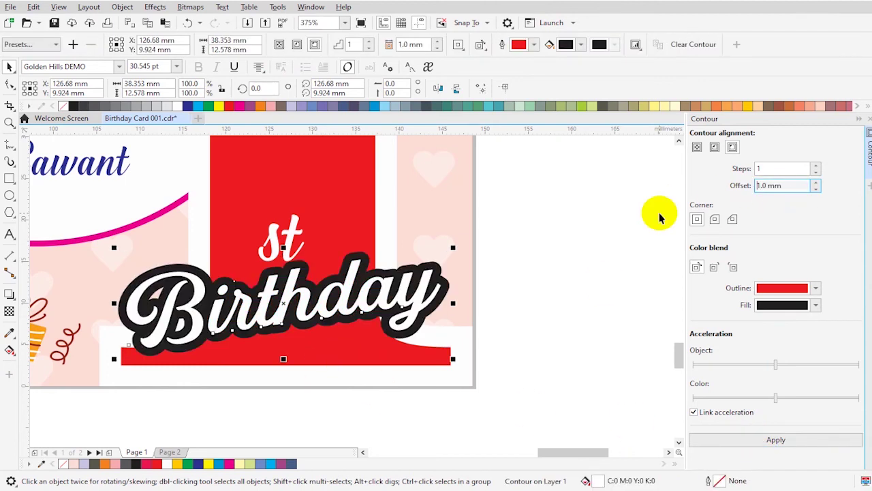
{"action": "left_click_drag", "start_coordinate": [313, 288], "coordinate": [274, 270]}
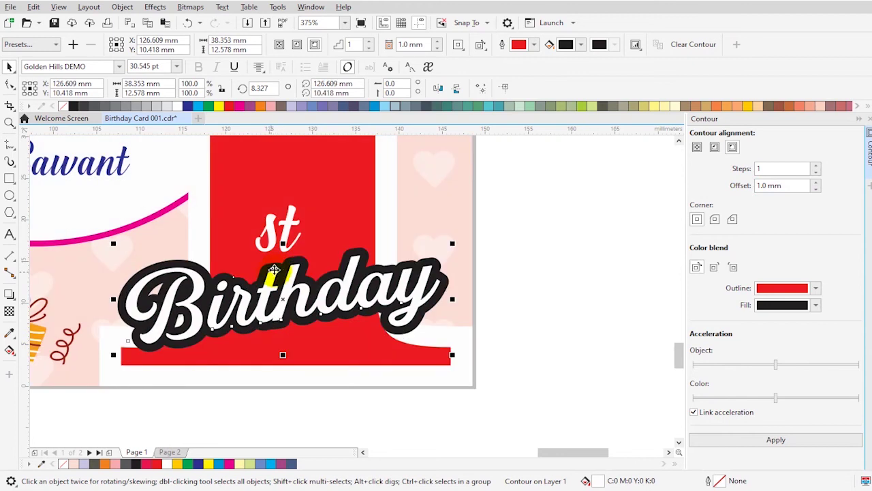
{"action": "right_click", "coordinate": [276, 269]}
Recolour the black contour around Birthday to red.
{"action": "left_click", "coordinate": [620, 214]}
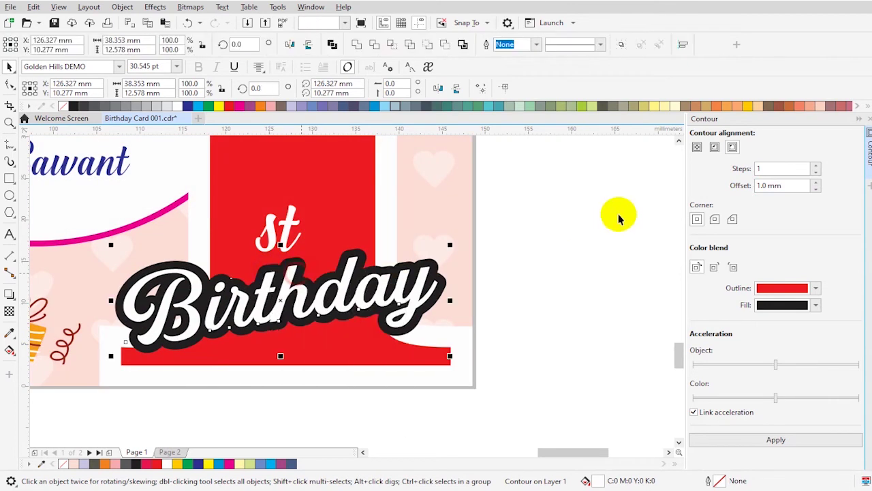
{"action": "left_click", "coordinate": [225, 279]}
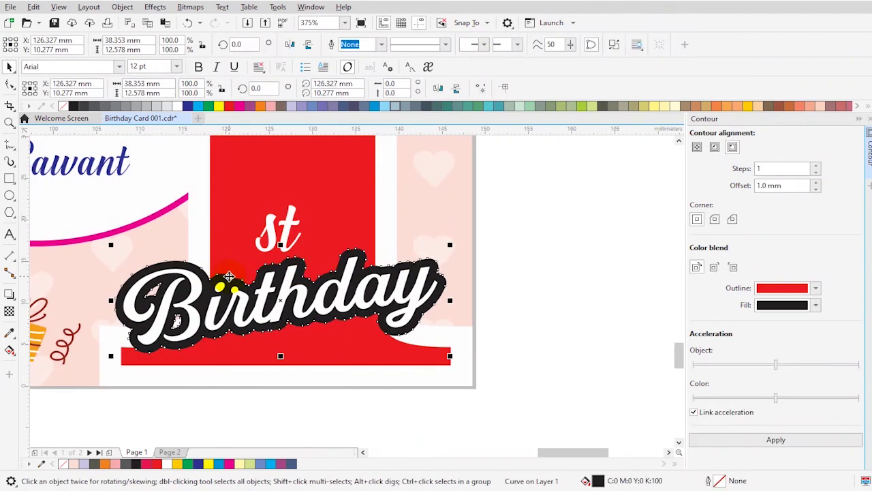
{"action": "left_click", "coordinate": [229, 105]}
{"action": "left_click", "coordinate": [588, 276]}
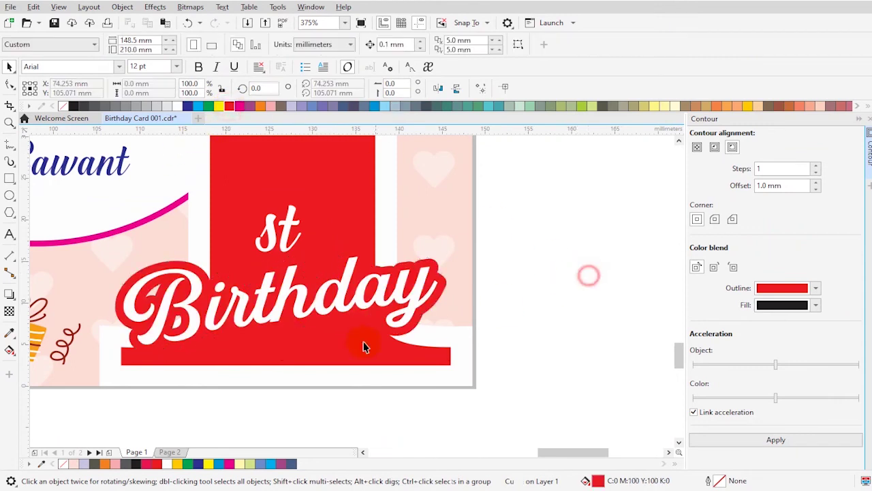
{"action": "left_click", "coordinate": [288, 334]}
Zoom in to inspect the contour's nodes on the B, then frame the whole Birthday title.
{"action": "double_click", "coordinate": [169, 323]}
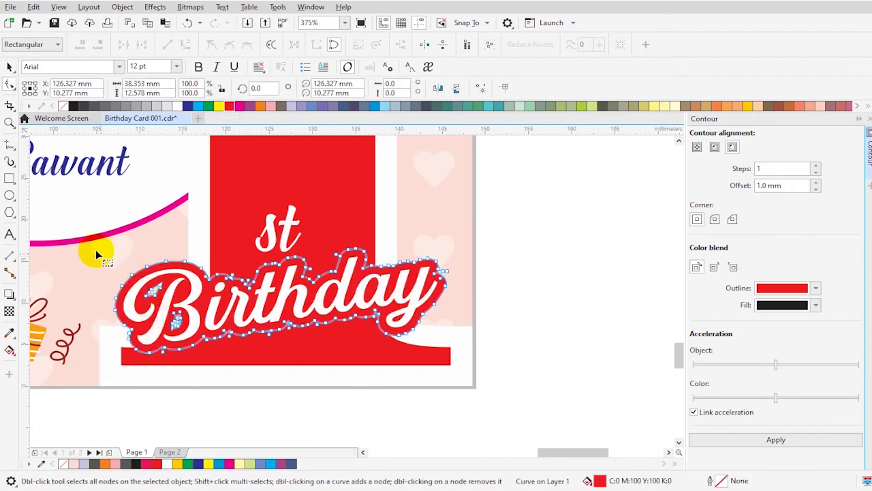
{"action": "key", "text": "z"}
{"action": "left_click_drag", "start_coordinate": [97, 253], "coordinate": [361, 405]}
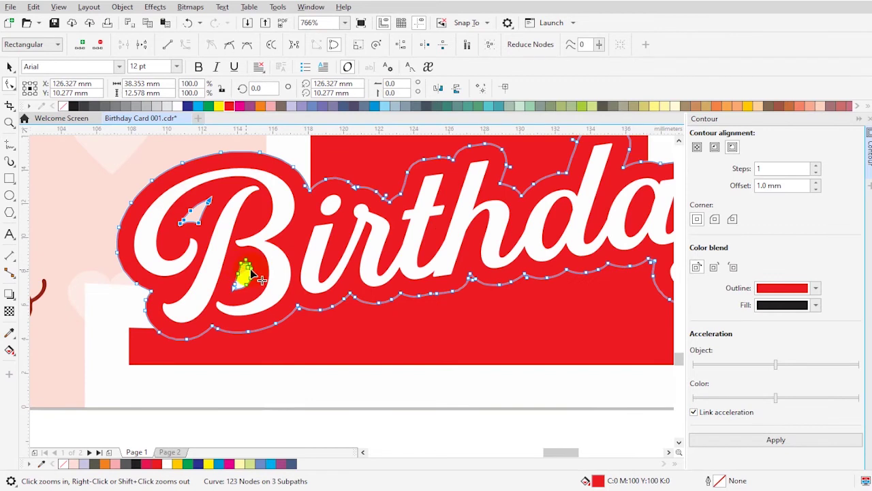
{"action": "key", "text": "space"}
{"action": "scroll", "coordinate": [432, 317], "scroll_direction": "down", "scroll_amount": 3}
{"action": "key", "text": "z"}
{"action": "left_click_drag", "start_coordinate": [300, 245], "coordinate": [575, 370]}
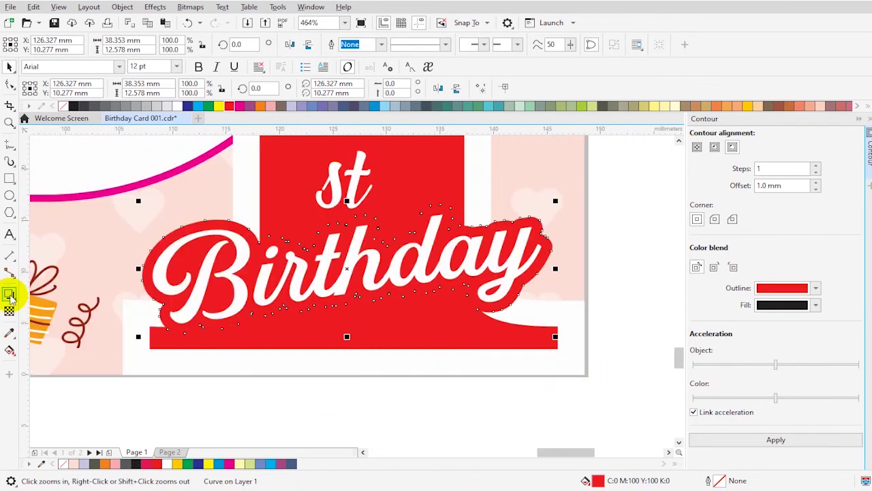
Add a drop shadow to Birthday with Normal blend, opacity 100, and adjusted feathering.
{"action": "left_click", "coordinate": [9, 295]}
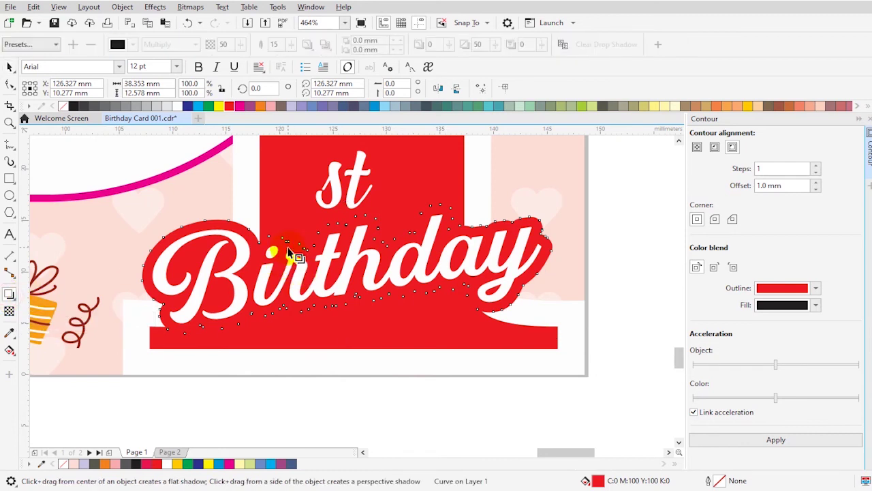
{"action": "left_click_drag", "start_coordinate": [290, 253], "coordinate": [292, 259]}
{"action": "left_click_drag", "start_coordinate": [240, 44], "coordinate": [307, 39]}
{"action": "left_click", "coordinate": [189, 44]}
{"action": "left_click", "coordinate": [172, 57]}
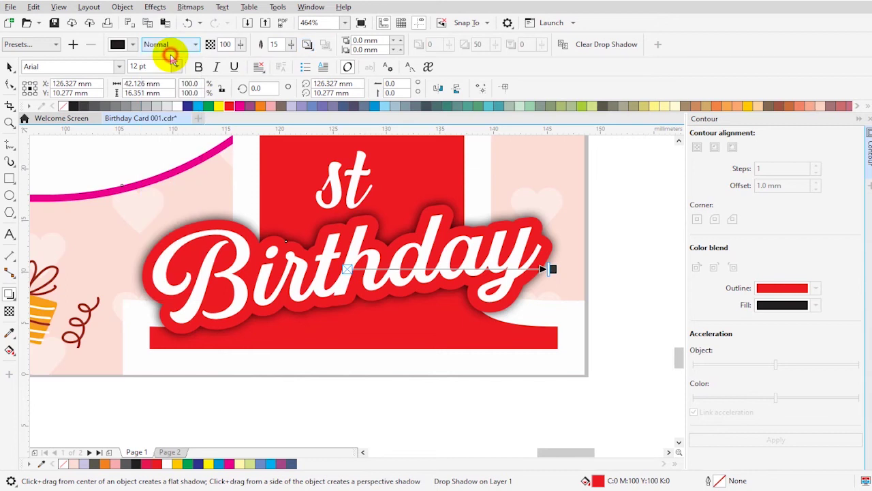
{"action": "left_click", "coordinate": [287, 50]}
{"action": "left_click", "coordinate": [292, 42]}
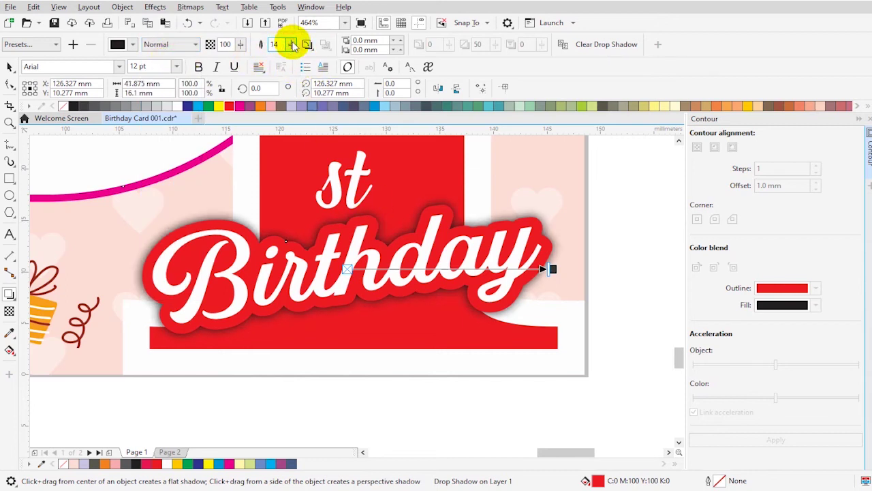
Offset the shadow down and to the right and choose a softer feathering direction.
{"action": "left_click", "coordinate": [332, 397]}
{"action": "scroll", "coordinate": [406, 254], "scroll_direction": "up", "scroll_amount": 1}
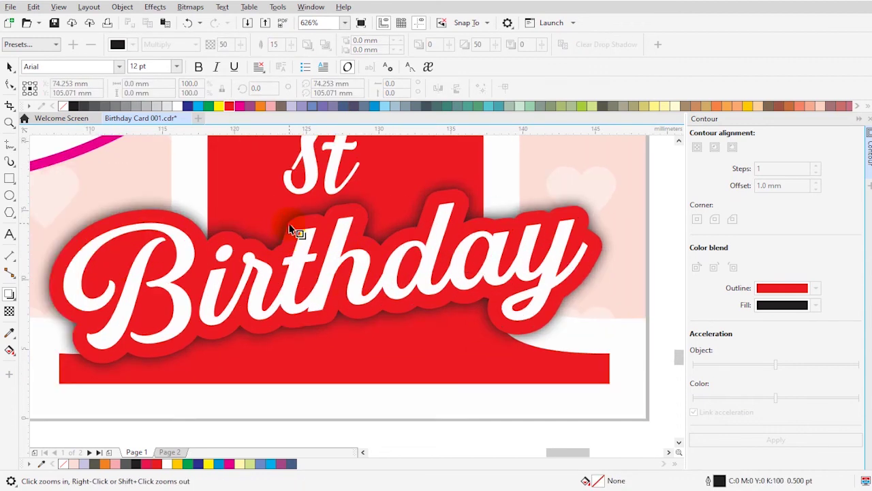
{"action": "left_click", "coordinate": [289, 229]}
{"action": "left_click_drag", "start_coordinate": [302, 217], "coordinate": [327, 220]}
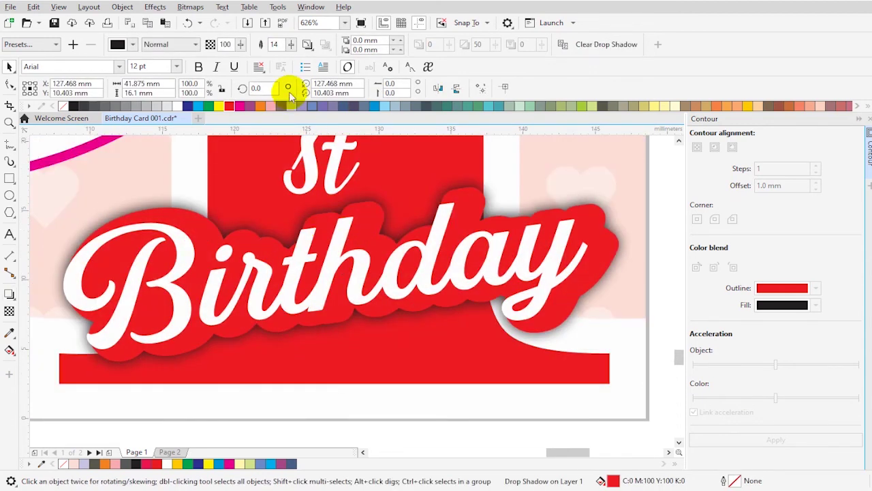
{"action": "left_click", "coordinate": [308, 45]}
{"action": "left_click", "coordinate": [312, 109]}
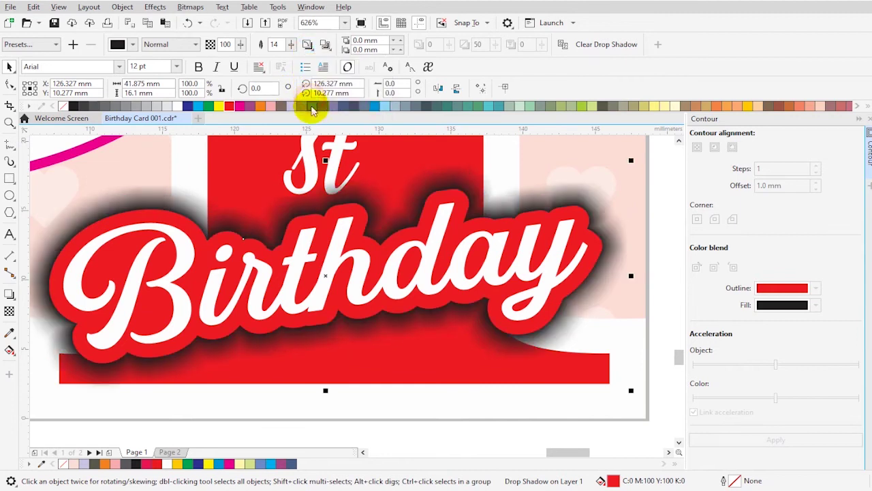
Set the shadow opacity to 84 and feathering to 5.
{"action": "left_click", "coordinate": [240, 45]}
{"action": "left_click_drag", "start_coordinate": [290, 46], "coordinate": [286, 43]}
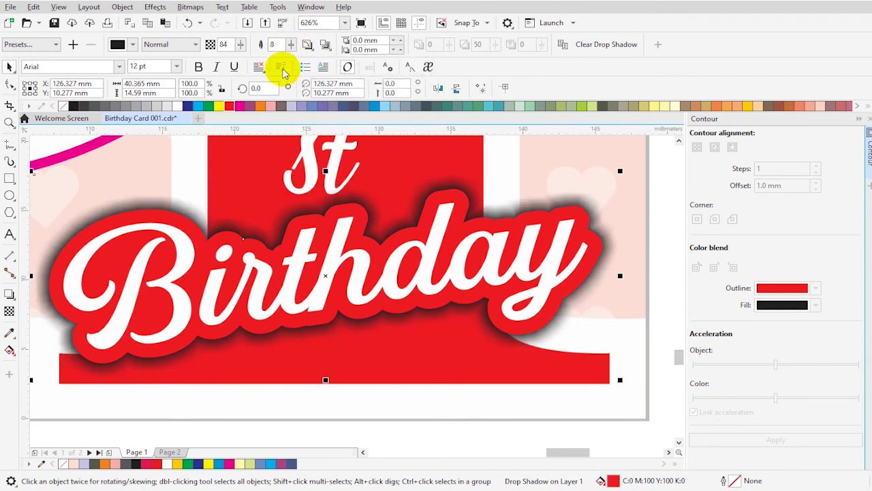
{"action": "left_click_drag", "start_coordinate": [292, 48], "coordinate": [289, 43]}
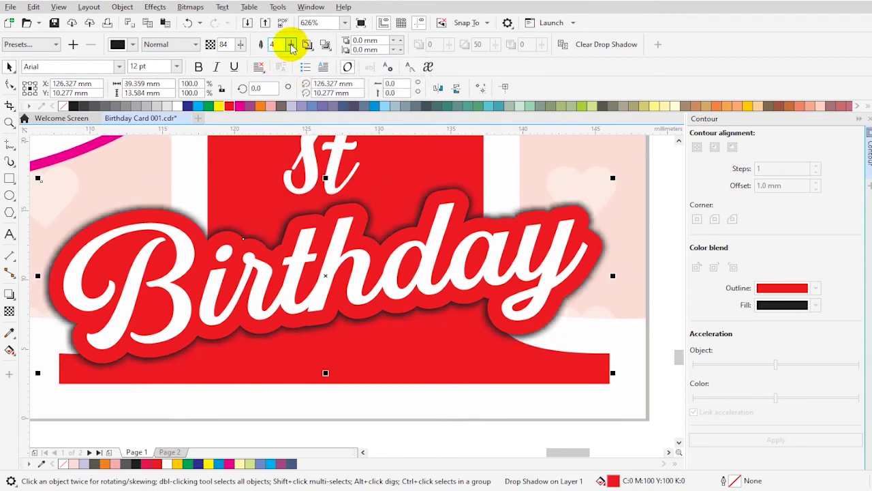
{"action": "key", "text": "BackSpace"}
{"action": "type", "text": "5"}
{"action": "key", "text": "Return"}
{"action": "left_click", "coordinate": [362, 356]}
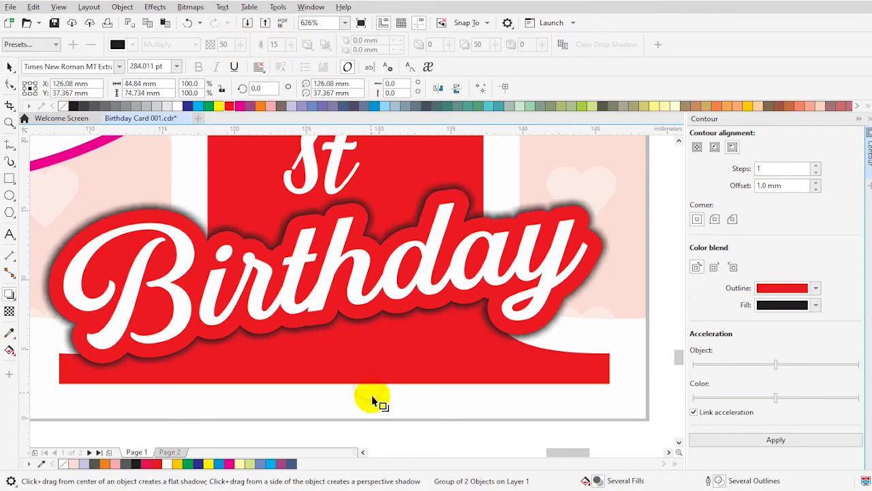
Recolour the Birthday contour yellow and the lettering red.
{"action": "scroll", "coordinate": [405, 426], "scroll_direction": "down", "scroll_amount": 2}
{"action": "scroll", "coordinate": [362, 408], "scroll_direction": "down", "scroll_amount": 2}
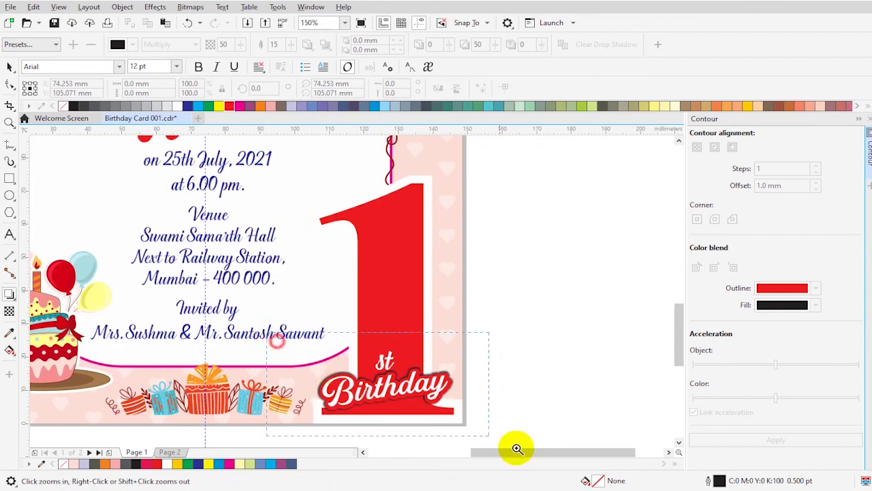
{"action": "scroll", "coordinate": [355, 329], "scroll_direction": "up", "scroll_amount": 2}
{"action": "left_click", "coordinate": [349, 289]}
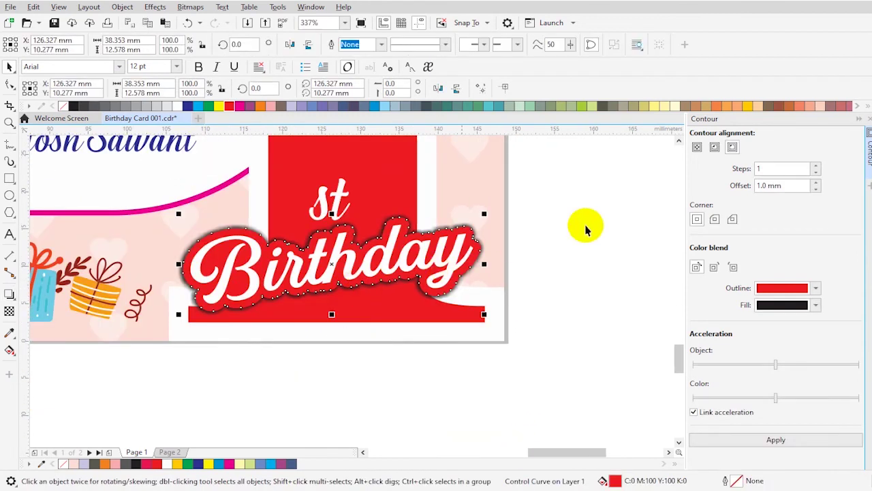
{"action": "left_click", "coordinate": [674, 106]}
{"action": "left_click", "coordinate": [741, 106]}
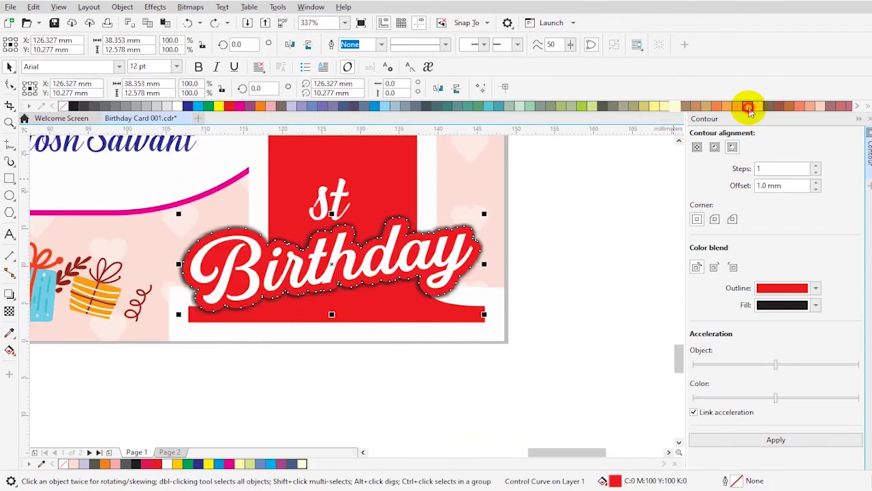
{"action": "left_click", "coordinate": [341, 258]}
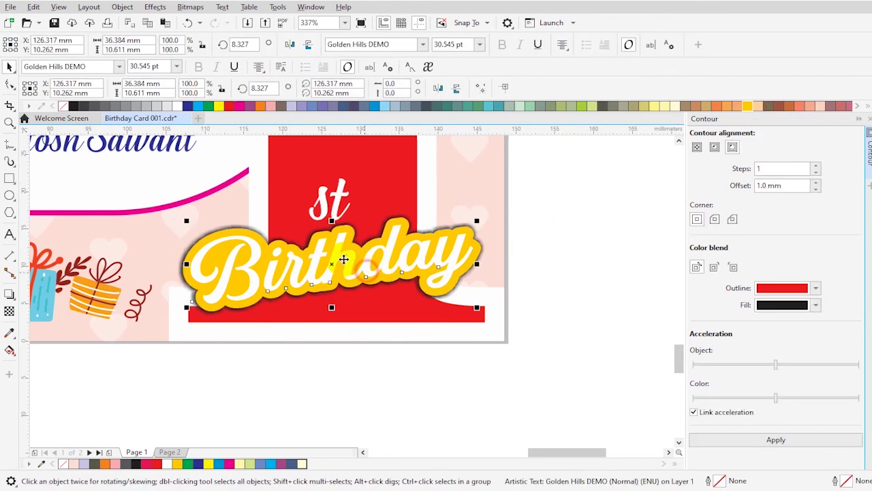
{"action": "left_click", "coordinate": [230, 105]}
{"action": "left_click", "coordinate": [568, 220]}
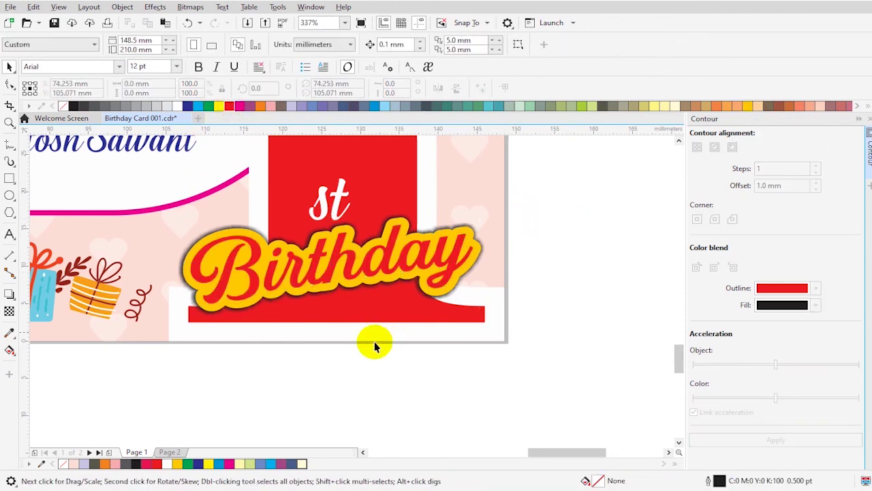
Zoom in on the Birthday text and check its font.
{"action": "scroll", "coordinate": [264, 258], "scroll_direction": "down", "scroll_amount": 2}
{"action": "key", "text": "z"}
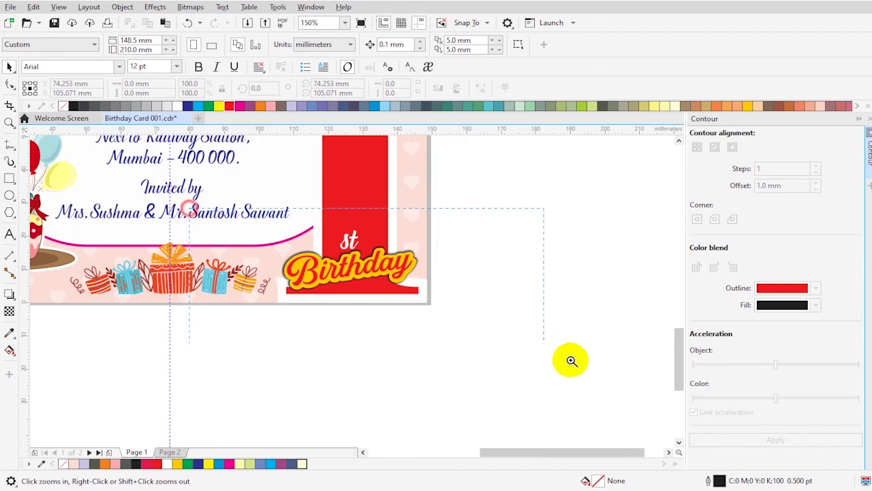
{"action": "left_click", "coordinate": [381, 364]}
{"action": "left_click", "coordinate": [257, 261]}
{"action": "key", "text": "space"}
{"action": "left_click", "coordinate": [320, 259]}
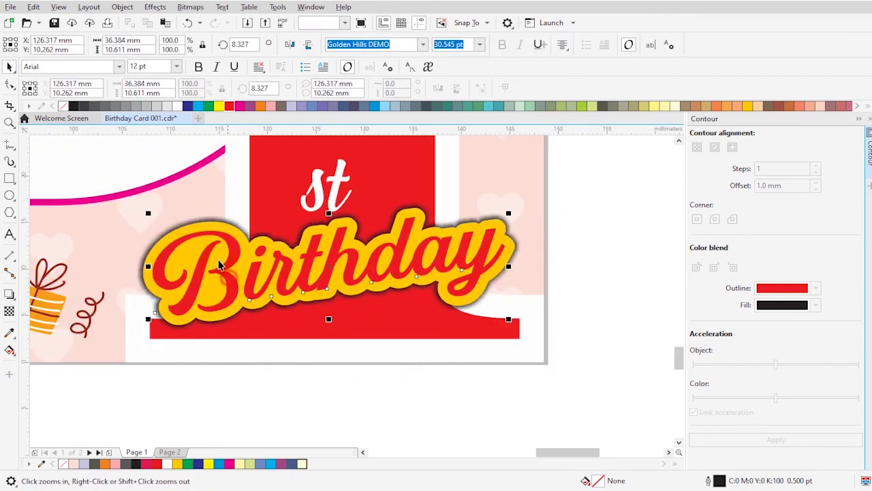
{"action": "left_click", "coordinate": [573, 213]}
Paste the child's photo beside the card and close the Contour panel.
{"action": "scroll", "coordinate": [465, 365], "scroll_direction": "down", "scroll_amount": 2}
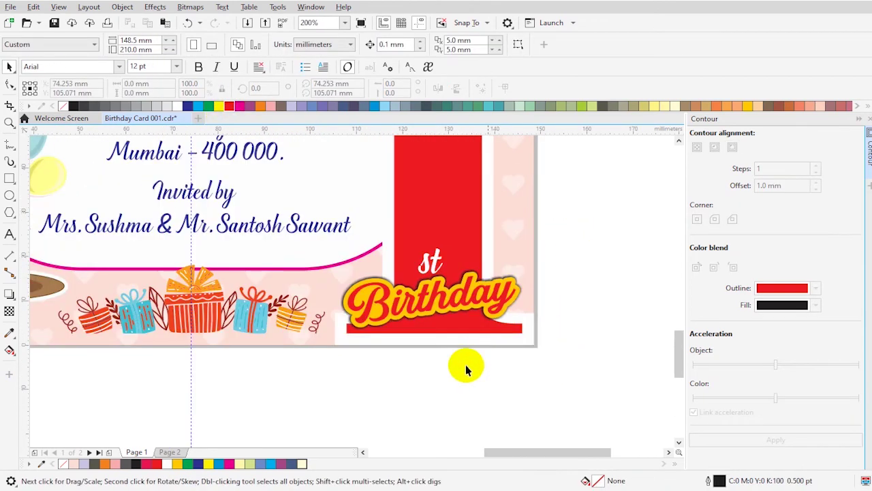
{"action": "scroll", "coordinate": [454, 380], "scroll_direction": "down", "scroll_amount": 2}
{"action": "scroll", "coordinate": [440, 389], "scroll_direction": "down", "scroll_amount": 2}
{"action": "key", "text": "ctrl+v"}
{"action": "left_click", "coordinate": [859, 118]}
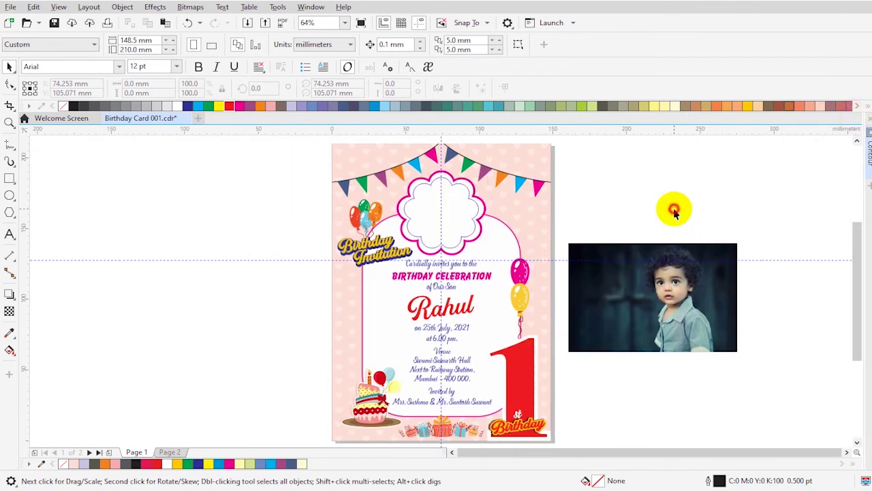
PowerClip the child's photo inside the scalloped flower frame.
{"action": "left_click", "coordinate": [616, 301]}
{"action": "left_click", "coordinate": [120, 7]}
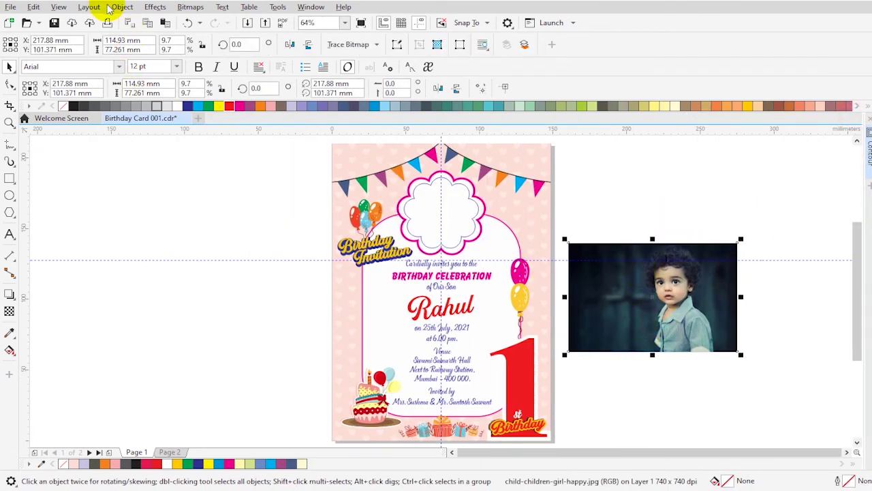
{"action": "left_click", "coordinate": [438, 204]}
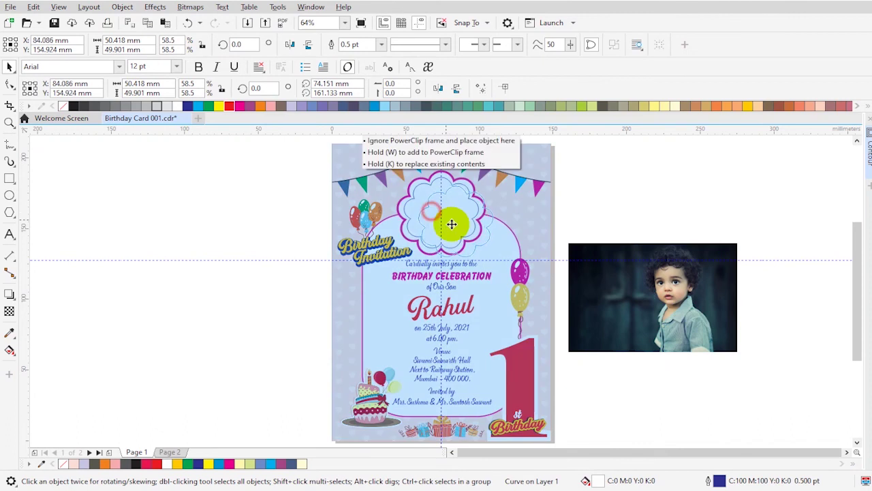
{"action": "left_click", "coordinate": [633, 298]}
{"action": "left_click", "coordinate": [120, 7]}
{"action": "mouse_move", "coordinate": [142, 51]}
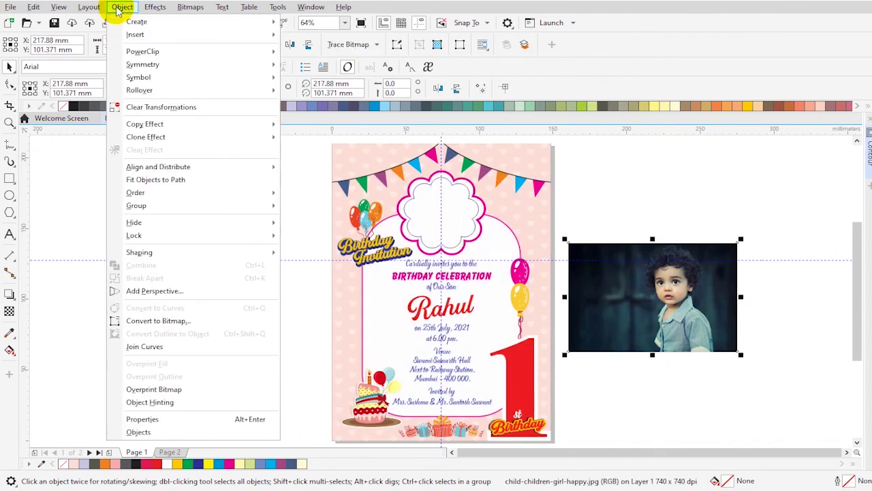
{"action": "left_click", "coordinate": [334, 53]}
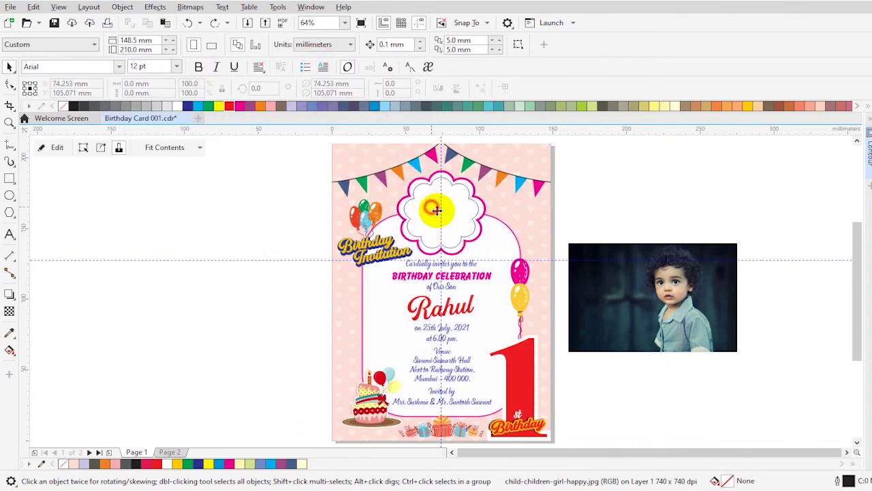
{"action": "left_click", "coordinate": [436, 205]}
Shrink and reposition the photo inside the frame so the face is centred, then view the whole page.
{"action": "key", "text": "z"}
{"action": "left_click", "coordinate": [475, 237]}
{"action": "key", "text": "space"}
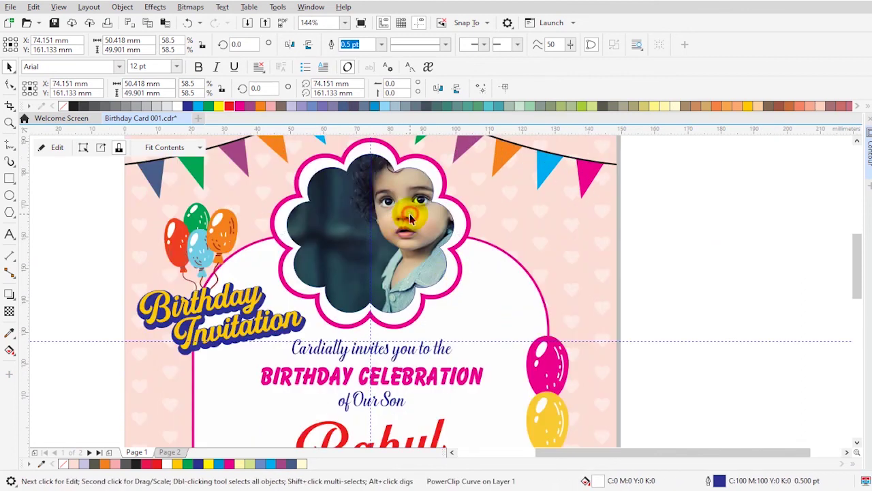
{"action": "double_click", "coordinate": [405, 221]}
{"action": "left_click_drag", "start_coordinate": [527, 386], "coordinate": [486, 353]}
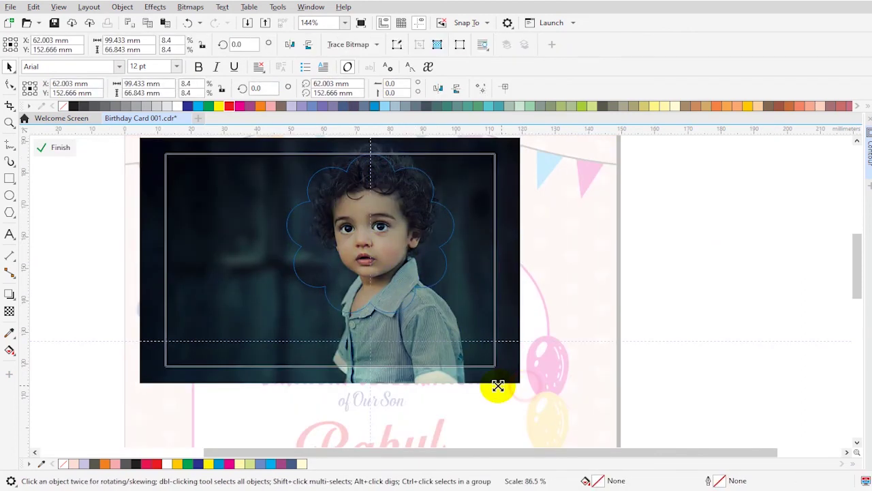
{"action": "left_click_drag", "start_coordinate": [457, 311], "coordinate": [460, 308]}
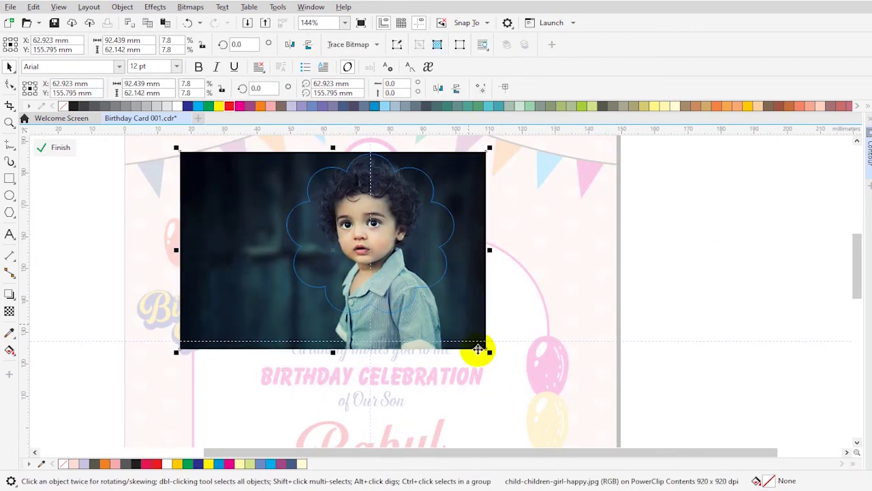
{"action": "left_click_drag", "start_coordinate": [489, 353], "coordinate": [484, 350]}
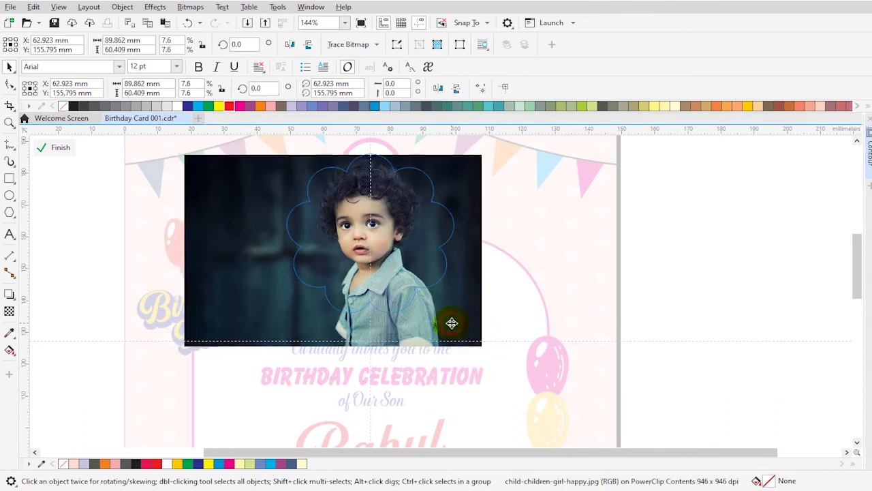
{"action": "left_click", "coordinate": [452, 322]}
{"action": "left_click", "coordinate": [424, 253]}
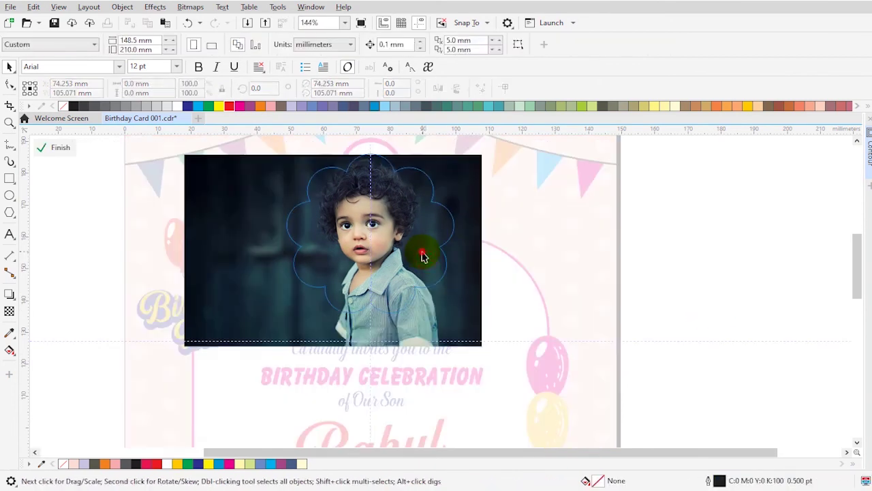
{"action": "left_click", "coordinate": [690, 272]}
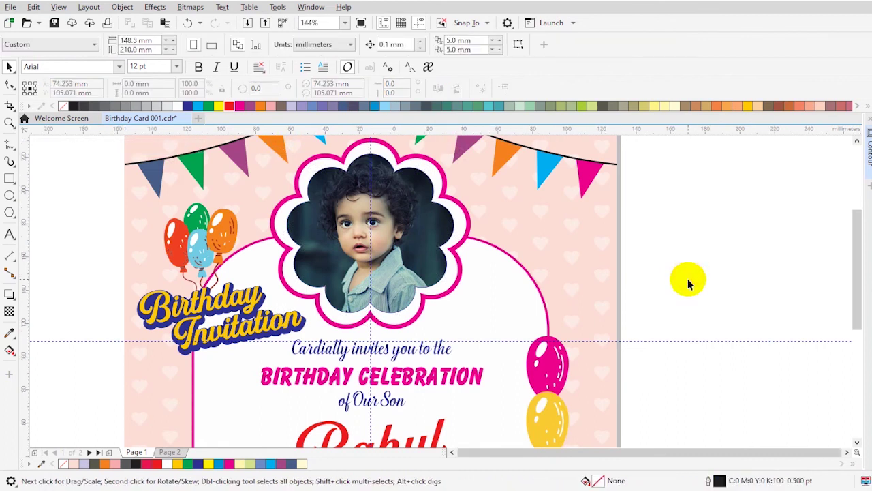
{"action": "key", "text": "shift+F4"}
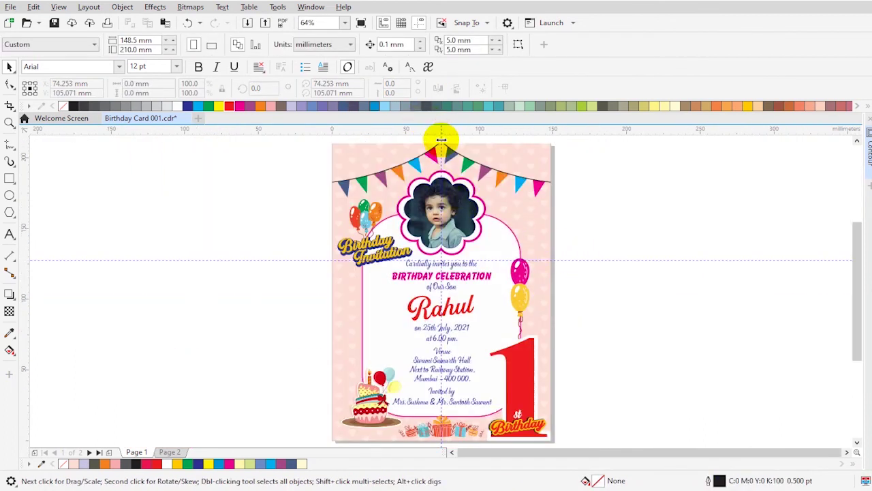
Delete the vertical and horizontal guides and zoom in on the Venue text block.
{"action": "key", "text": "Delete"}
{"action": "left_click", "coordinate": [561, 260]}
{"action": "key", "text": "Delete"}
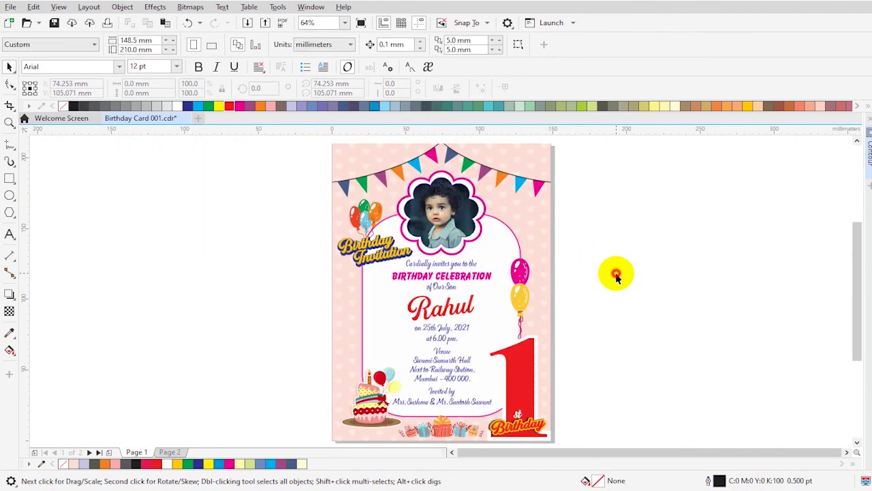
{"action": "key", "text": "z"}
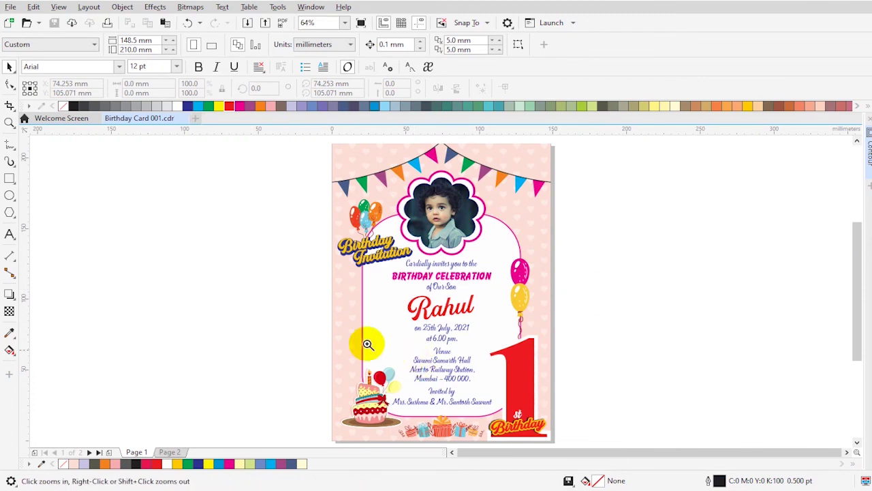
{"action": "left_click_drag", "start_coordinate": [340, 327], "coordinate": [537, 405]}
{"action": "left_click_drag", "start_coordinate": [232, 199], "coordinate": [758, 416]}
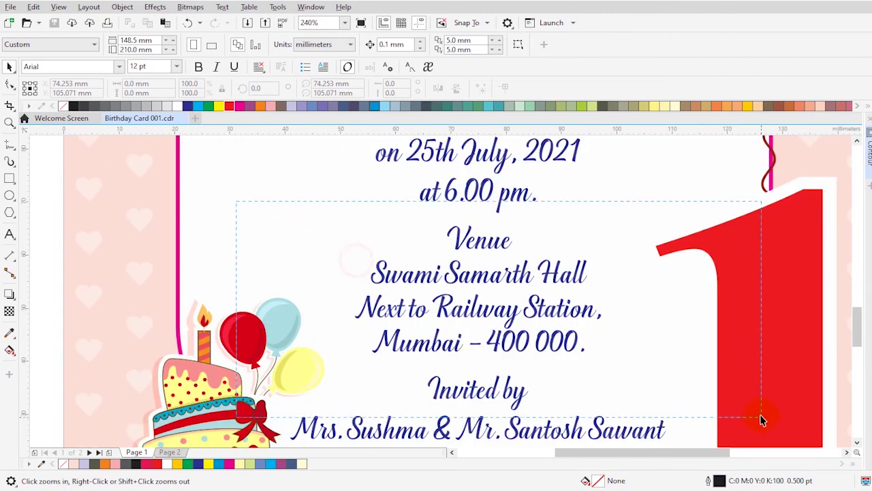
{"action": "key", "text": "space"}
{"action": "left_click", "coordinate": [444, 201]}
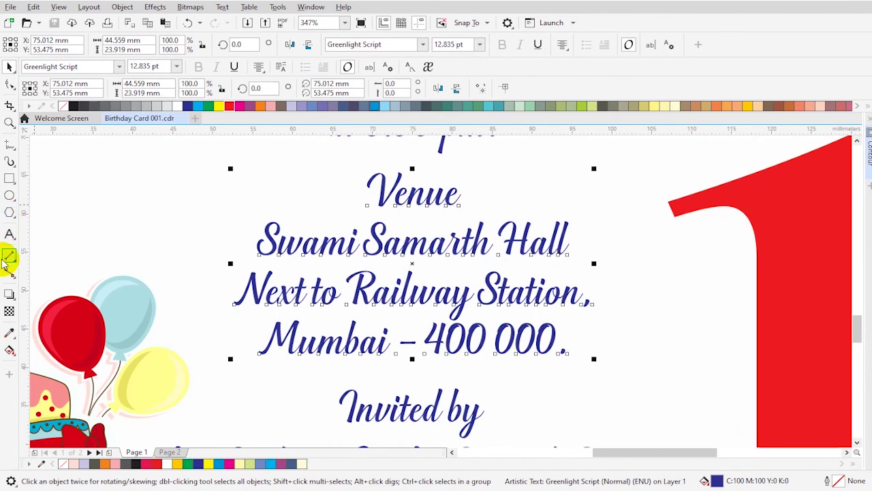
Draw a pink horizontal line after Venue and copy it to the left of Venue.
{"action": "left_click", "coordinate": [10, 144]}
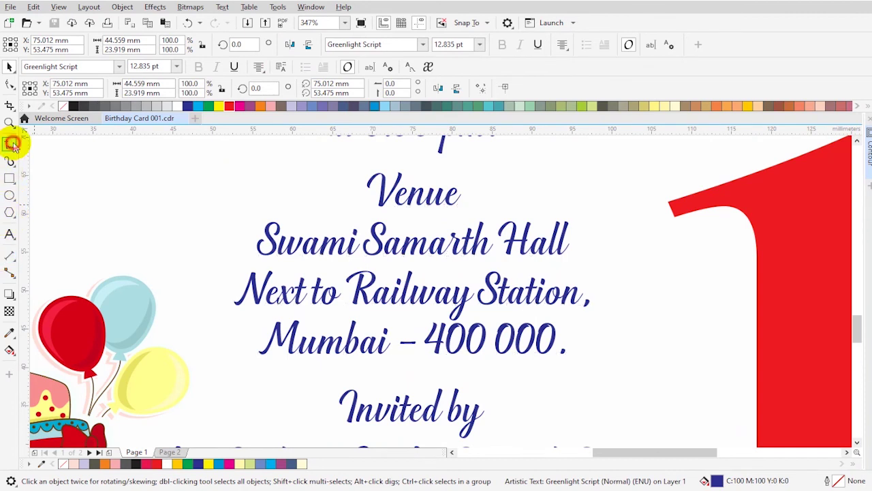
{"action": "left_click", "coordinate": [469, 197]}
{"action": "left_click", "coordinate": [576, 198]}
{"action": "key", "text": "space"}
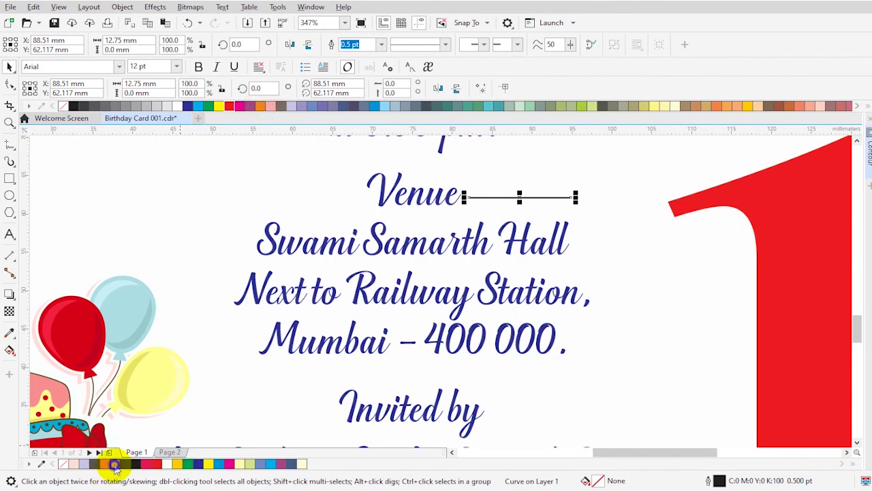
{"action": "right_click", "coordinate": [115, 465]}
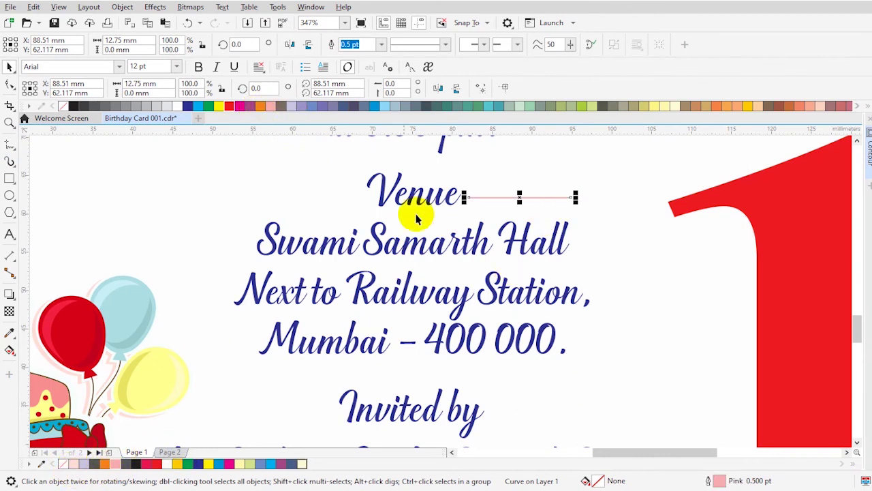
{"action": "mouse_move", "coordinate": [519, 198]}
{"action": "left_mouse_down"}
{"action": "mouse_move", "coordinate": [310, 239]}
{"action": "mouse_move", "coordinate": [696, 376]}
{"action": "left_mouse_up"}
Copy both pink lines to flank the Invited by heading.
{"action": "scroll", "coordinate": [535, 334], "scroll_direction": "down", "scroll_amount": 5}
{"action": "key", "text": "z"}
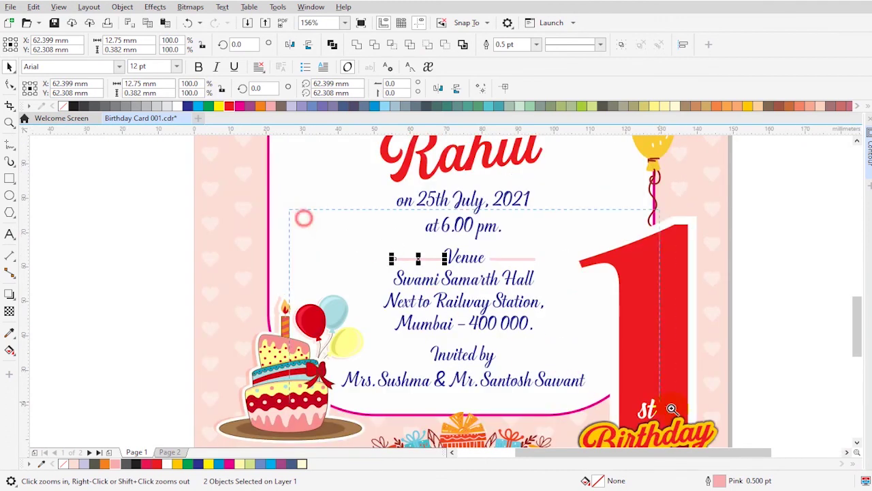
{"action": "scroll", "coordinate": [302, 214], "scroll_direction": "up", "scroll_amount": 1}
{"action": "mouse_move", "coordinate": [347, 212]}
{"action": "left_mouse_down"}
{"action": "mouse_move", "coordinate": [535, 370]}
{"action": "mouse_move", "coordinate": [504, 361]}
{"action": "mouse_move", "coordinate": [325, 368]}
{"action": "left_mouse_up"}
{"action": "scroll", "coordinate": [434, 403], "scroll_direction": "down", "scroll_amount": 2}
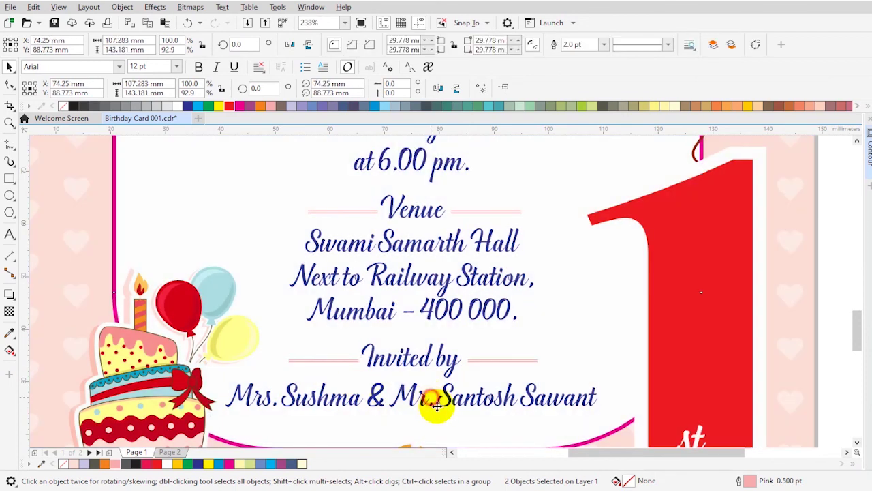
{"action": "scroll", "coordinate": [443, 409], "scroll_direction": "down", "scroll_amount": 3}
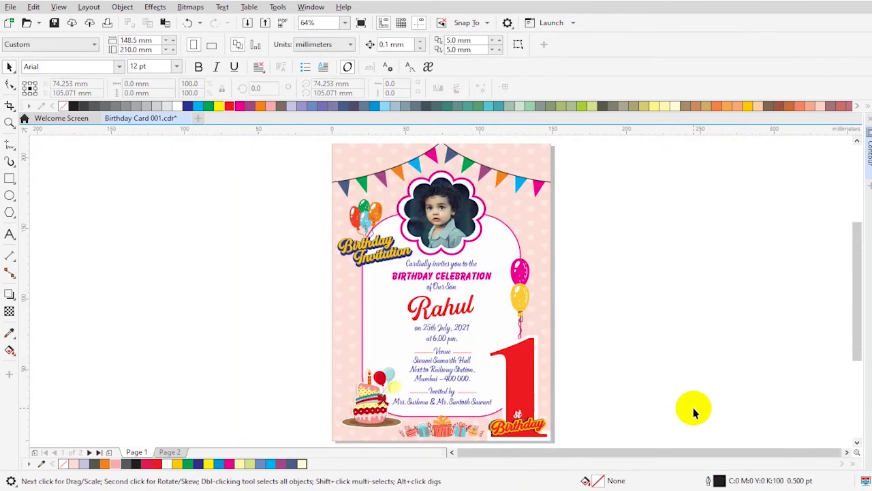